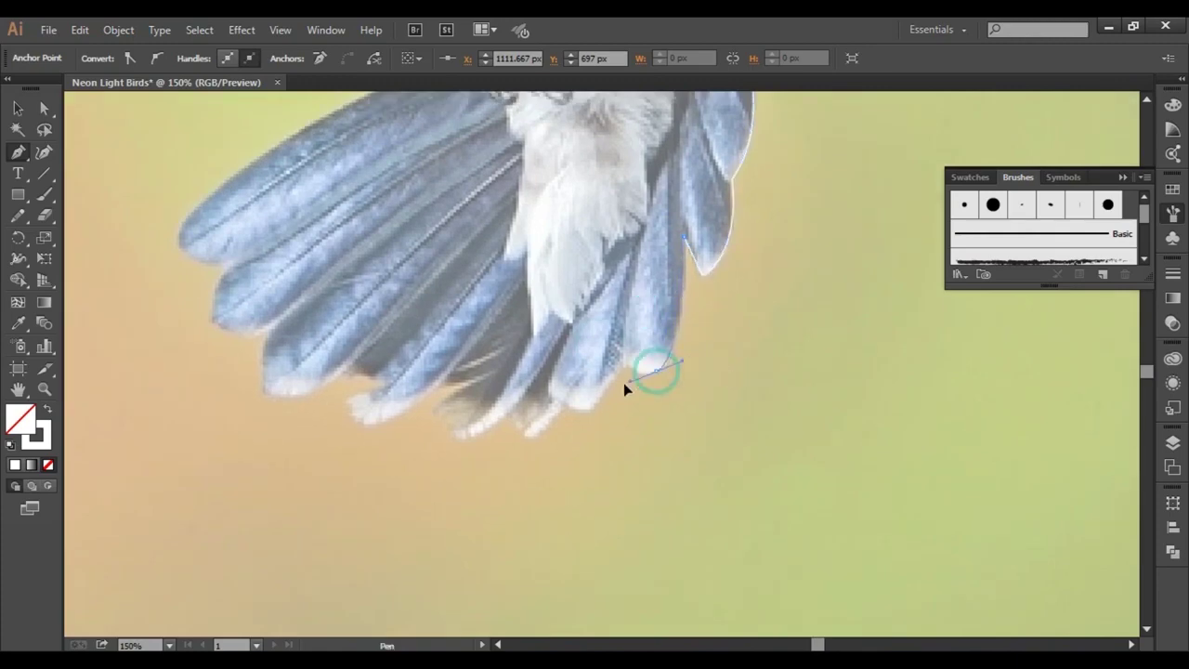
Trace the scalloped tips of the lower tail feathers with the Pen tool
drag(572, 410, 570, 429)
drag(570, 433, 479, 402)
click(542, 416)
click(490, 424)
click(478, 399)
drag(406, 418, 499, 380)
click(496, 353)
drag(418, 366, 517, 313)
click(427, 308)
Continue the Pen outline around the rounded tips of the outermost tail feathers on the bird's beak side
scroll(516, 313, up, 1)
drag(433, 301, 499, 271)
click(433, 301)
click(463, 288)
drag(399, 263, 387, 355)
click(399, 265)
drag(418, 287, 486, 247)
click(417, 287)
Extend the Pen outline along the upper edge of the tail to where it meets the body
scroll(492, 230, down, 2)
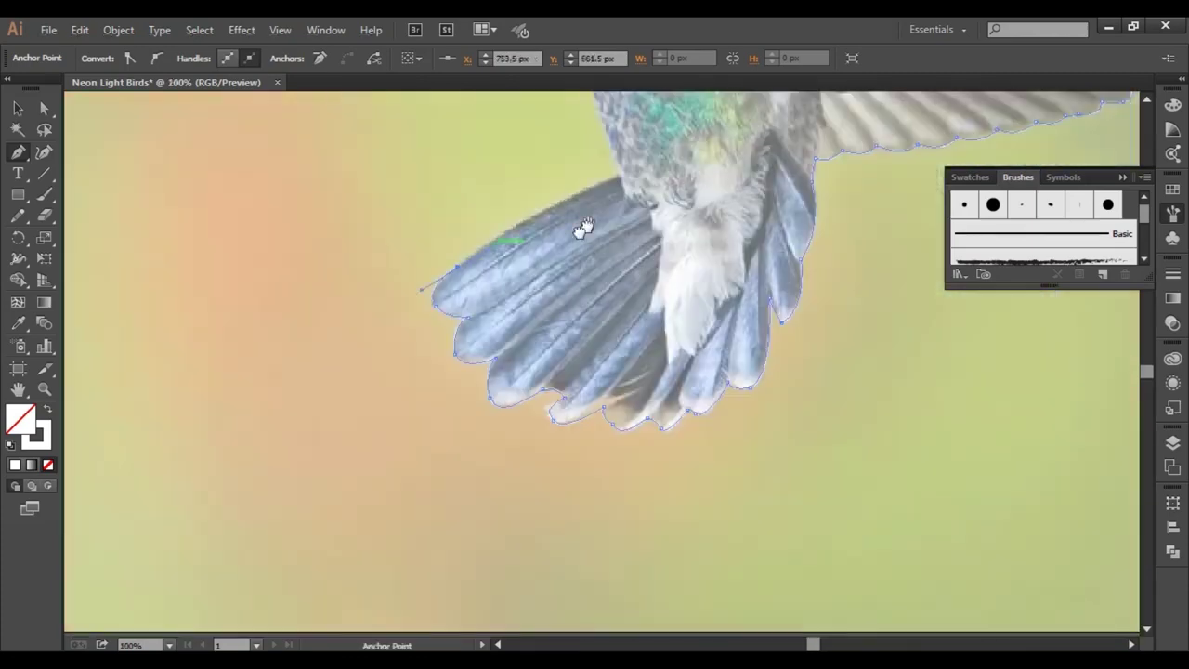
scroll(587, 225, up, 1)
drag(587, 225, 467, 354)
drag(521, 261, 602, 242)
click(521, 262)
Trace the belly edge of the hummingbird from the tail joint up to the notch at the breast
scroll(520, 266, down, 2)
scroll(549, 300, up, 2)
drag(528, 299, 517, 217)
click(527, 299)
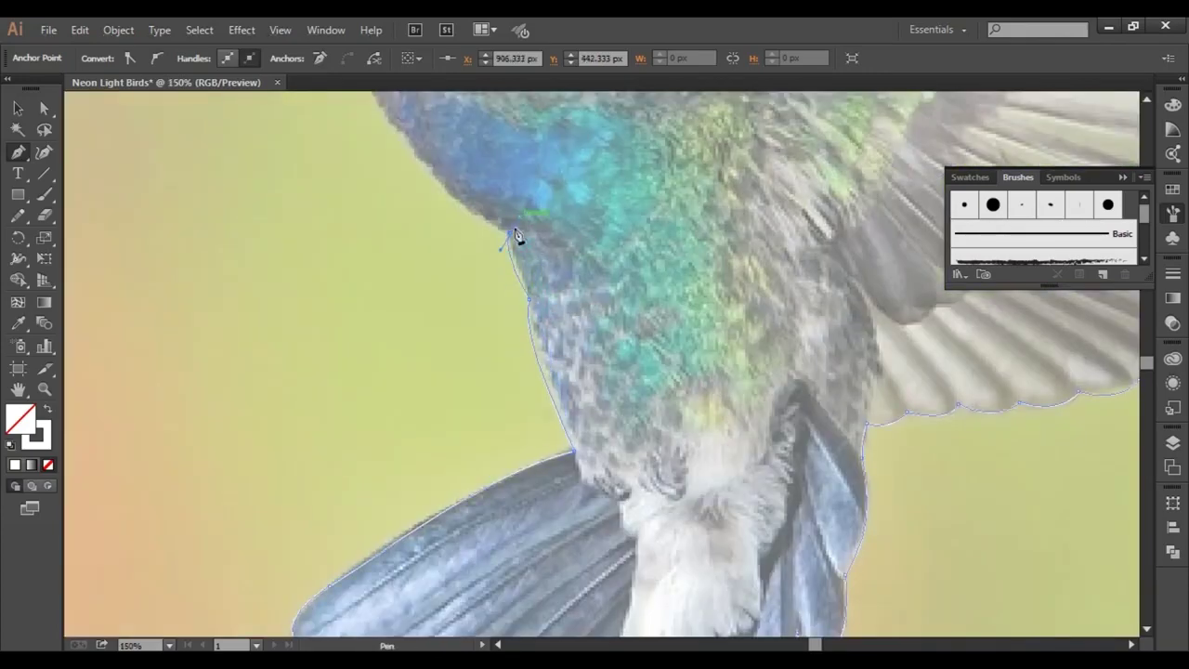
click(510, 233)
scroll(510, 235, down, 1)
Trace the hummingbird's breast and throat edge with the Pen tool, undoing misplaced curve segments
drag(581, 316, 749, 465)
scroll(678, 381, up, 1)
drag(522, 214, 501, 142)
key(ctrl+z)
drag(568, 284, 527, 189)
key(ctrl+z)
click(577, 290)
click(530, 222)
Complete the hummingbird outline with the Pen tool from the throat along the lower edge of the beak
drag(447, 230, 532, 222)
mouse_move(505, 185)
mouse_down()
mouse_move(432, 186)
mouse_move(514, 203)
mouse_up()
key(ctrl+z)
drag(660, 196, 611, 192)
drag(457, 185, 365, 186)
click(396, 174)
scroll(498, 243, down, 1)
drag(526, 339, 505, 247)
scroll(503, 243, down, 3)
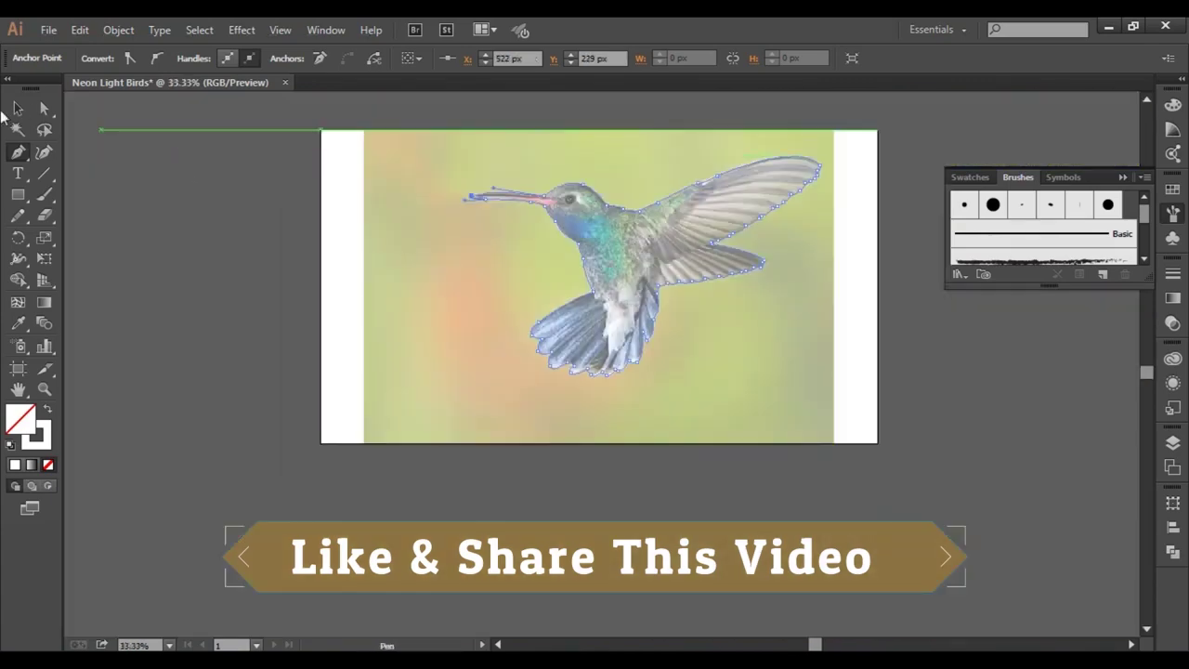
Give the hummingbird outline a 5 pt stroke in orange-yellow F4B503
click(18, 109)
click(231, 247)
click(562, 223)
click(202, 467)
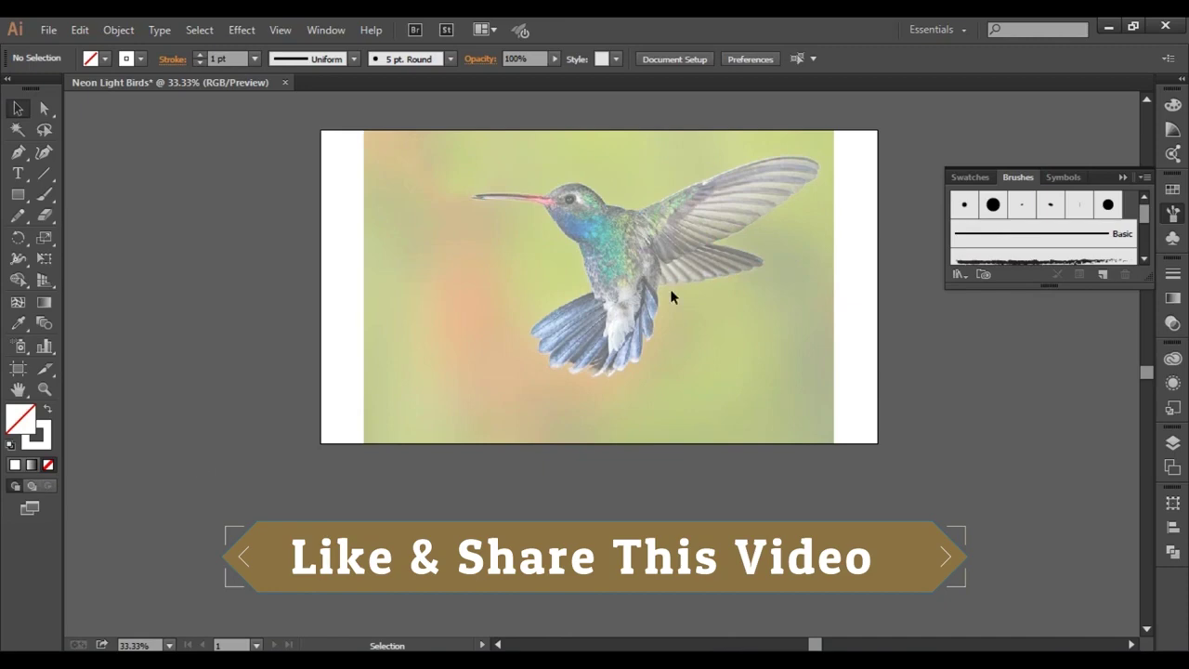
click(654, 314)
double_click(37, 438)
click(614, 413)
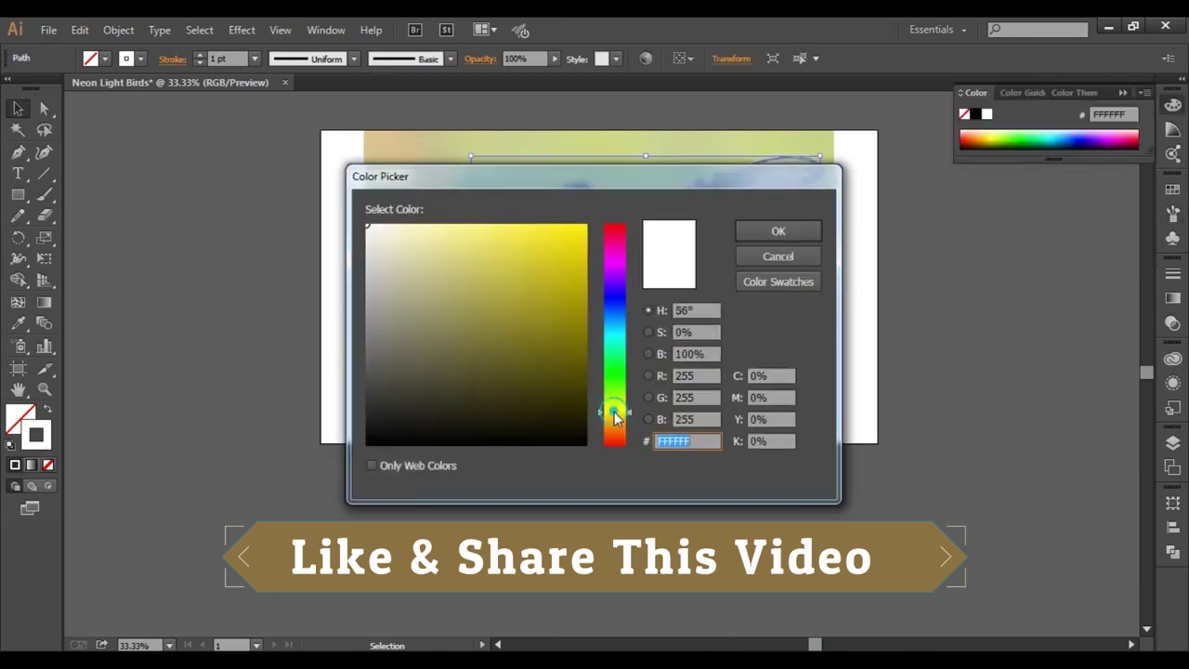
drag(614, 416, 621, 427)
click(582, 240)
click(779, 231)
click(252, 300)
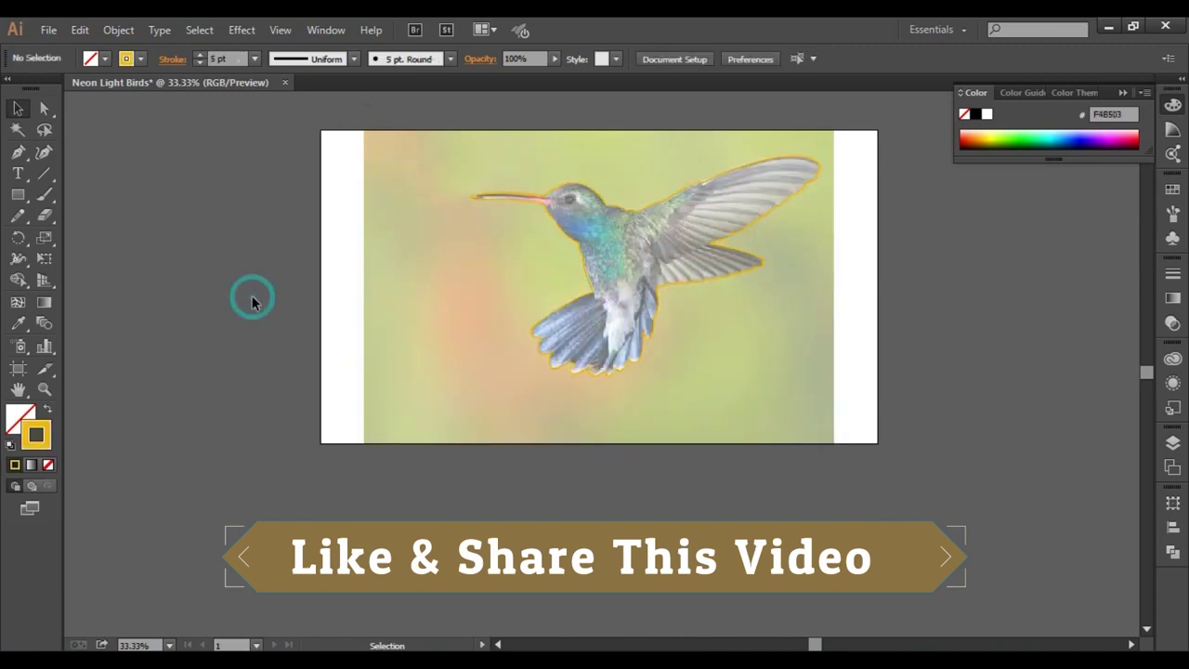
Unlock the hummingbird reference photo and delete it from the artboard
key(ctrl+alt+2)
click(1086, 337)
click(817, 346)
key(Delete)
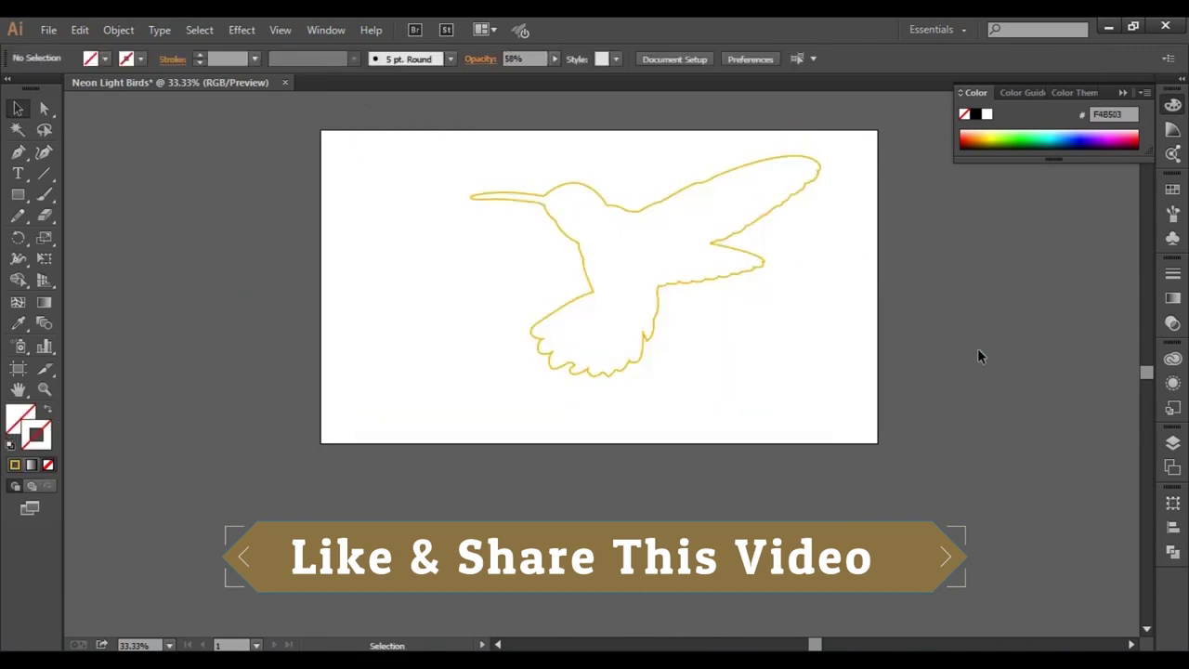
Scale the hummingbird outline down to a little under half its width on the artboard
click(748, 252)
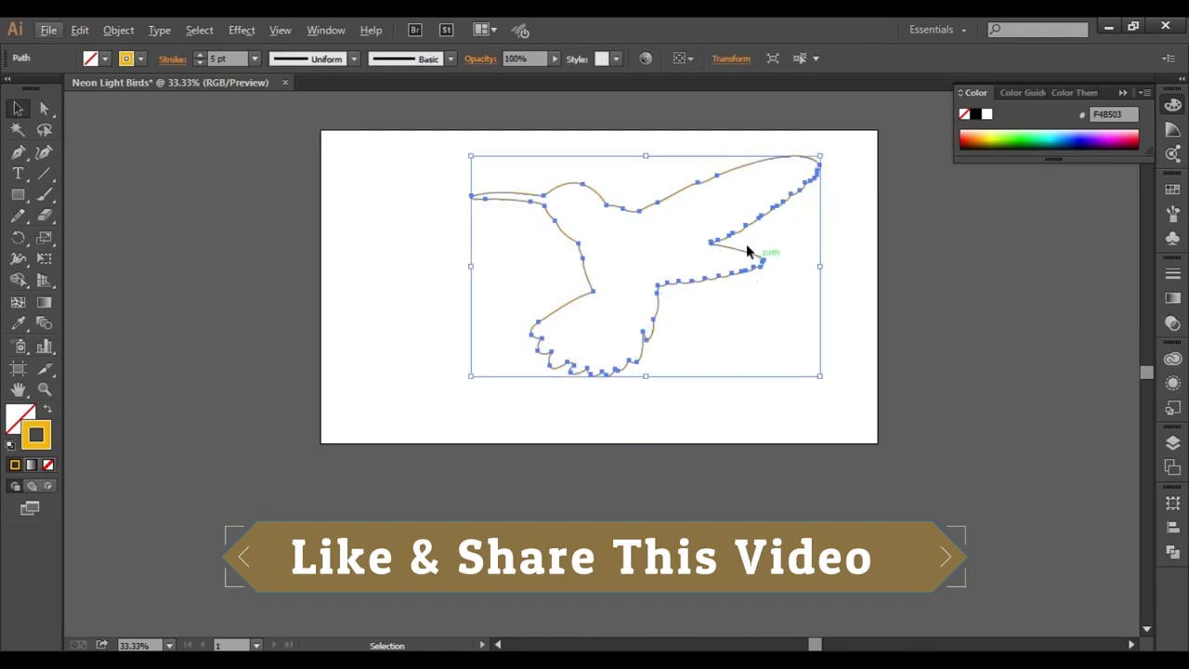
scroll(746, 244, up, 1)
drag(856, 444, 816, 366)
click(755, 350)
scroll(651, 253, up, 1)
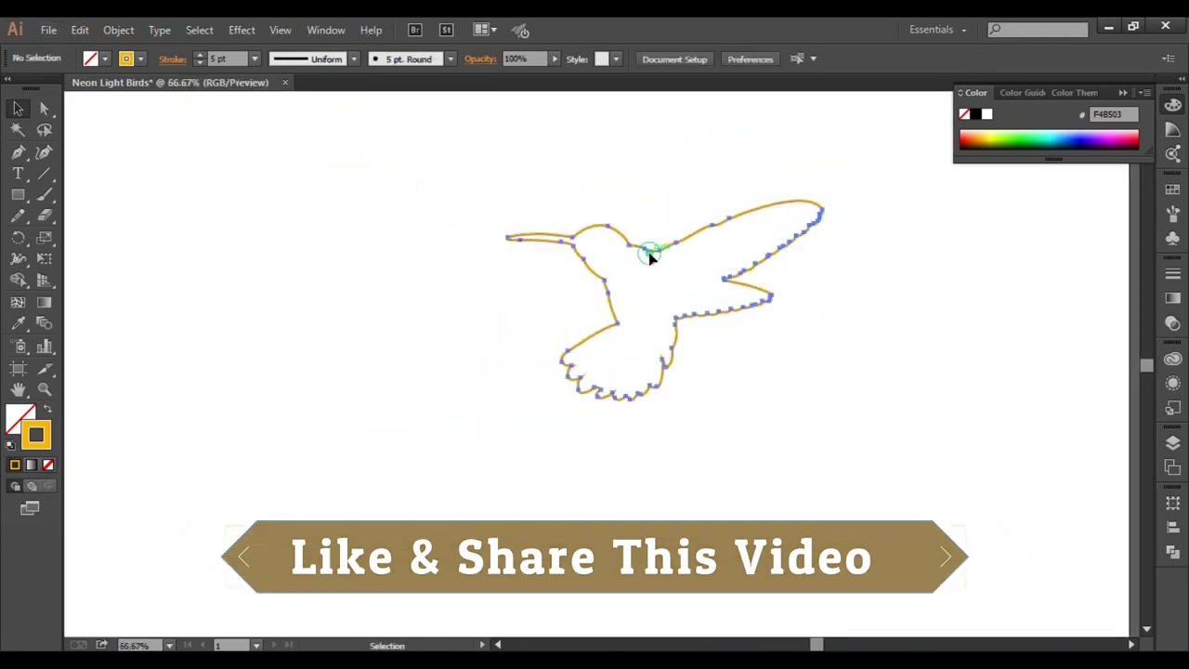
click(651, 252)
scroll(650, 249, down, 2)
click(768, 340)
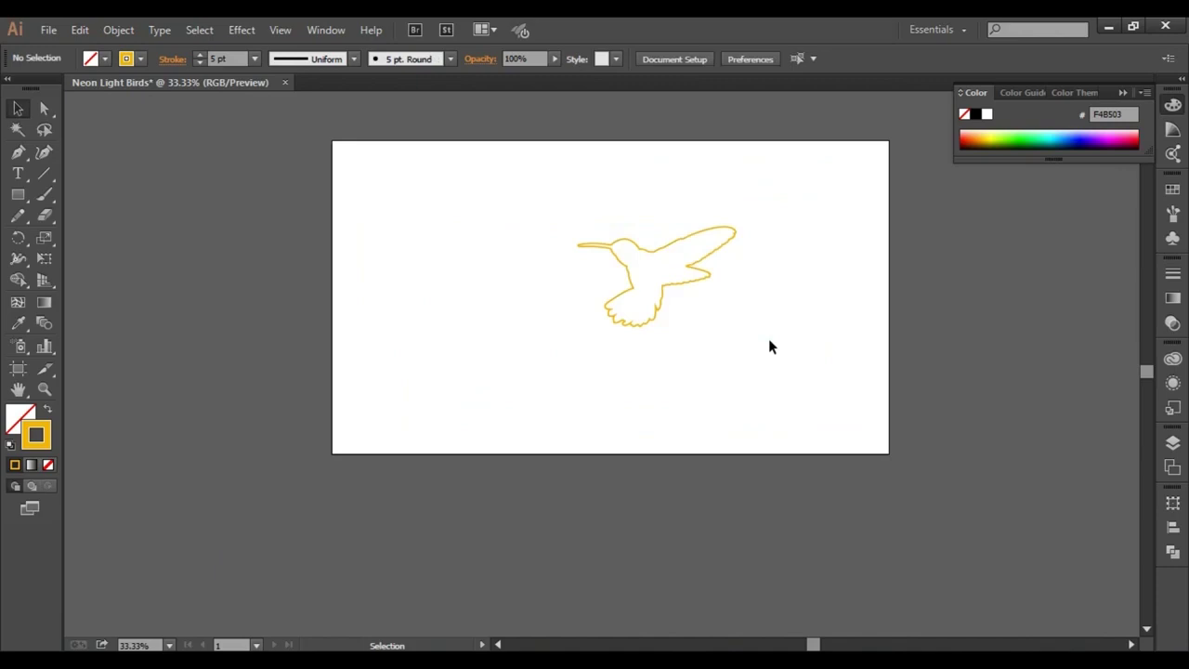
Rotate the hummingbird outline slightly counterclockwise and move it closer to the artboard's centre
click(724, 254)
drag(740, 220, 721, 212)
click(834, 258)
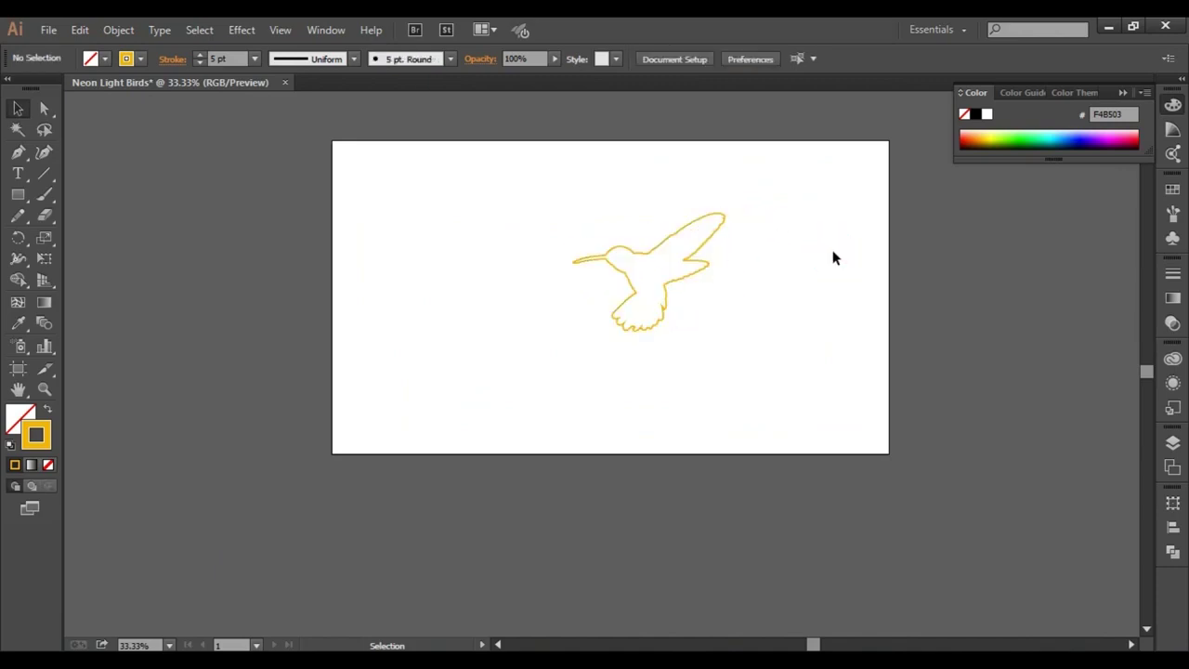
drag(693, 264, 682, 269)
Draw a 1920 by 1080 px rectangle covering the artboard and fill it with black without a stroke
click(61, 193)
click(18, 194)
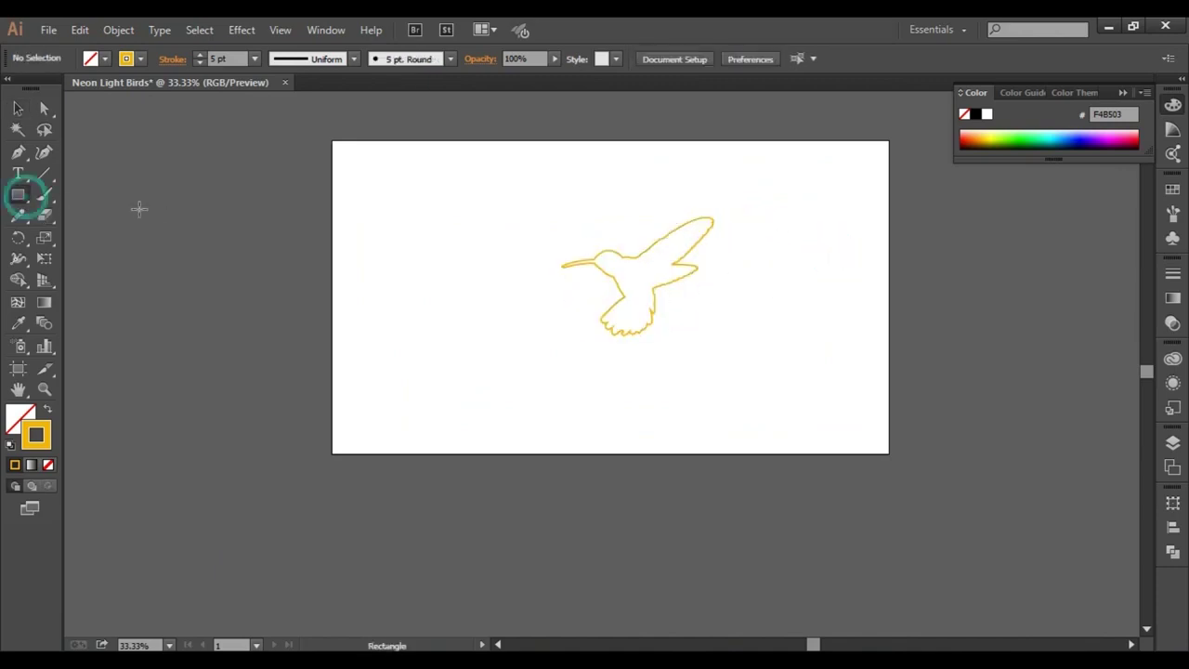
drag(331, 139, 890, 453)
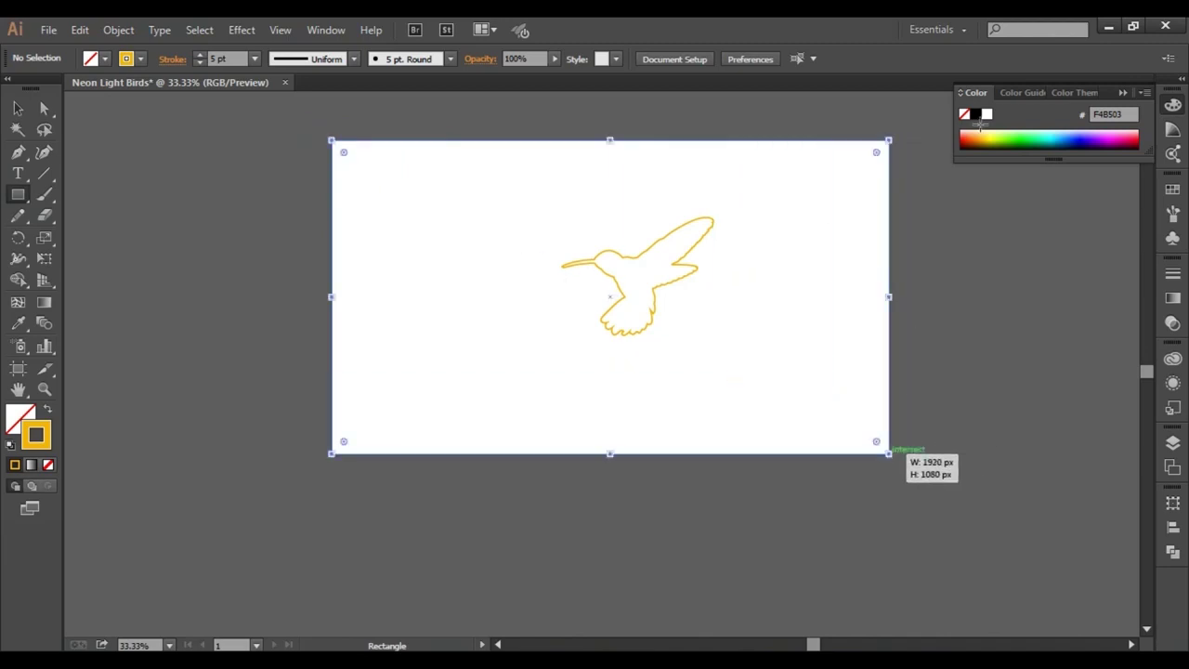
click(972, 114)
click(49, 409)
key(v)
Send the black rectangle behind the hummingbird outline
right_click(491, 244)
click(563, 496)
click(805, 547)
click(804, 548)
click(656, 309)
click(930, 314)
Draw an unfilled circle with an F4B503 stroke around the hummingbird using the Ellipse tool
drag(18, 194, 94, 240)
drag(619, 290, 734, 403)
key(v)
click(167, 272)
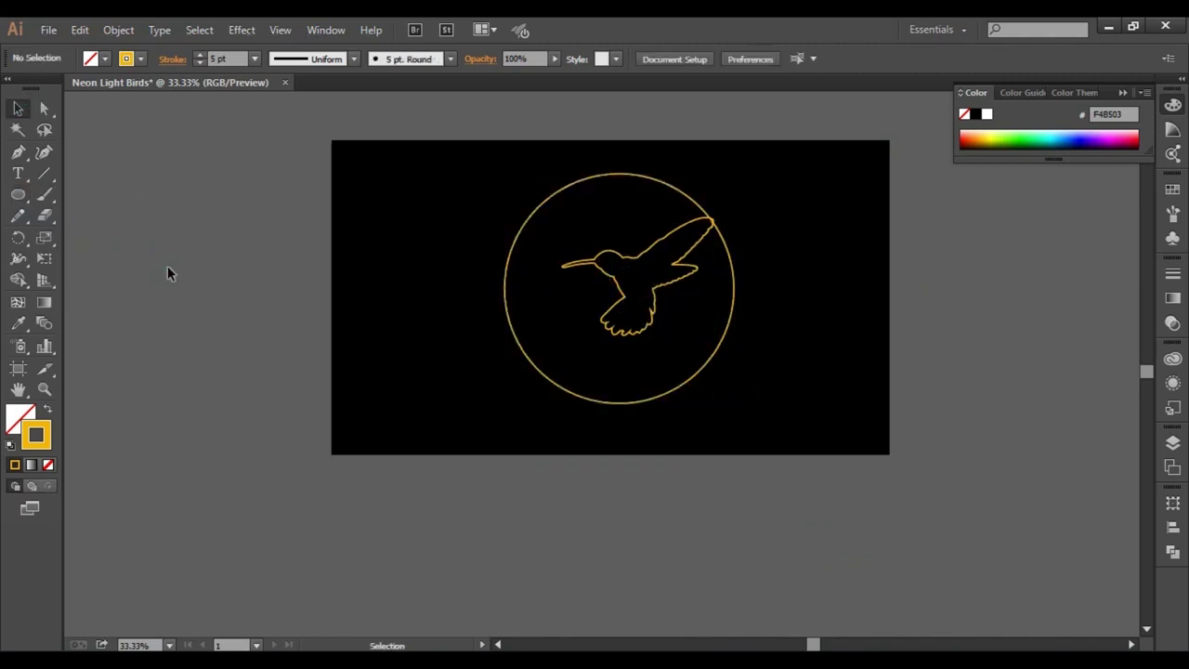
Place a copy of the hummingbird outline beside the artboard and align the original with the circle's centre
drag(690, 268, 1054, 269)
shift+click(667, 184)
click(738, 59)
click(812, 59)
click(692, 112)
Try expanding the hummingbird's stroke into filled shapes and recolouring them red D41800
click(613, 269)
click(118, 30)
click(186, 213)
click(566, 444)
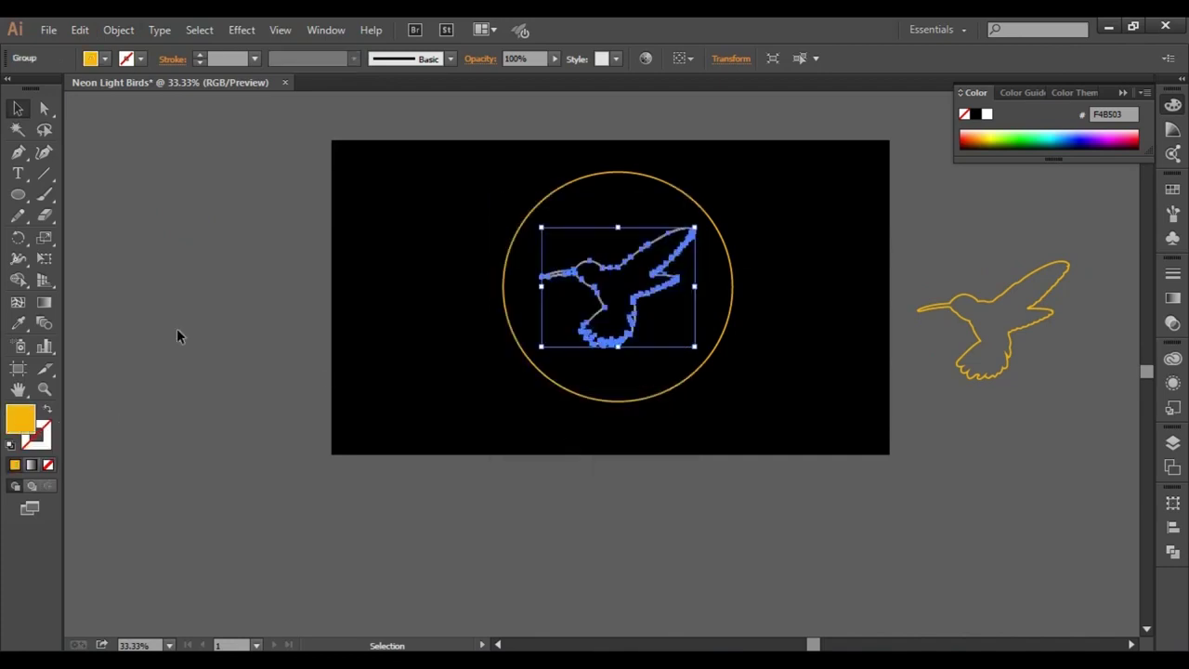
click(962, 140)
click(735, 234)
click(655, 247)
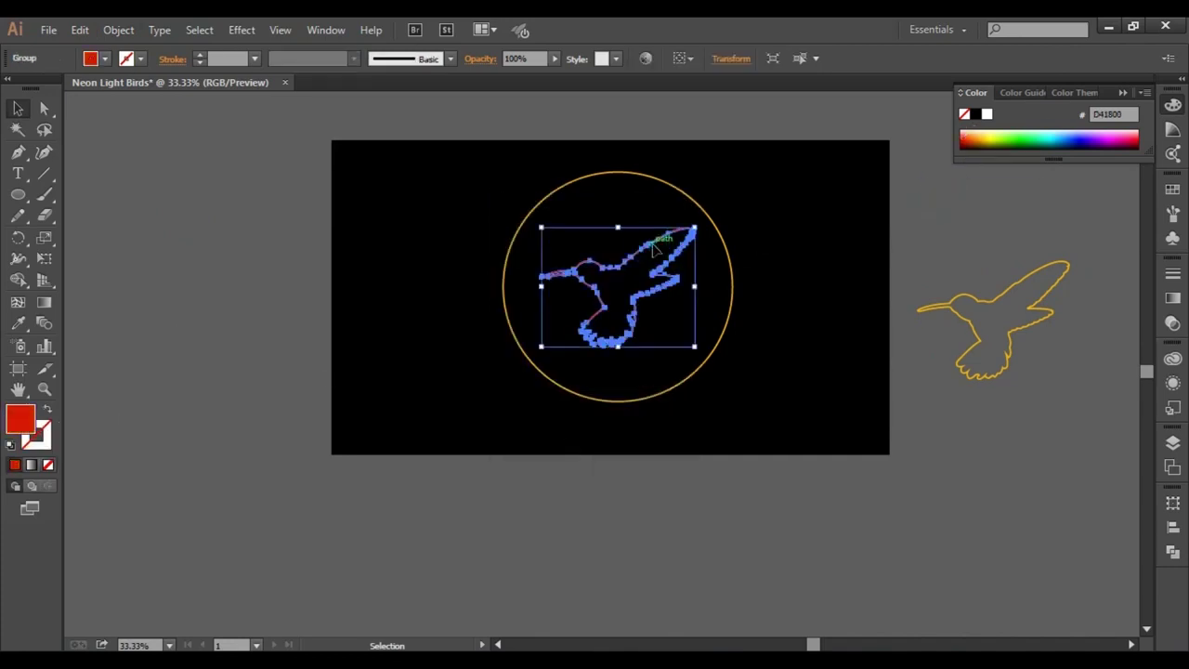
click(242, 30)
click(483, 324)
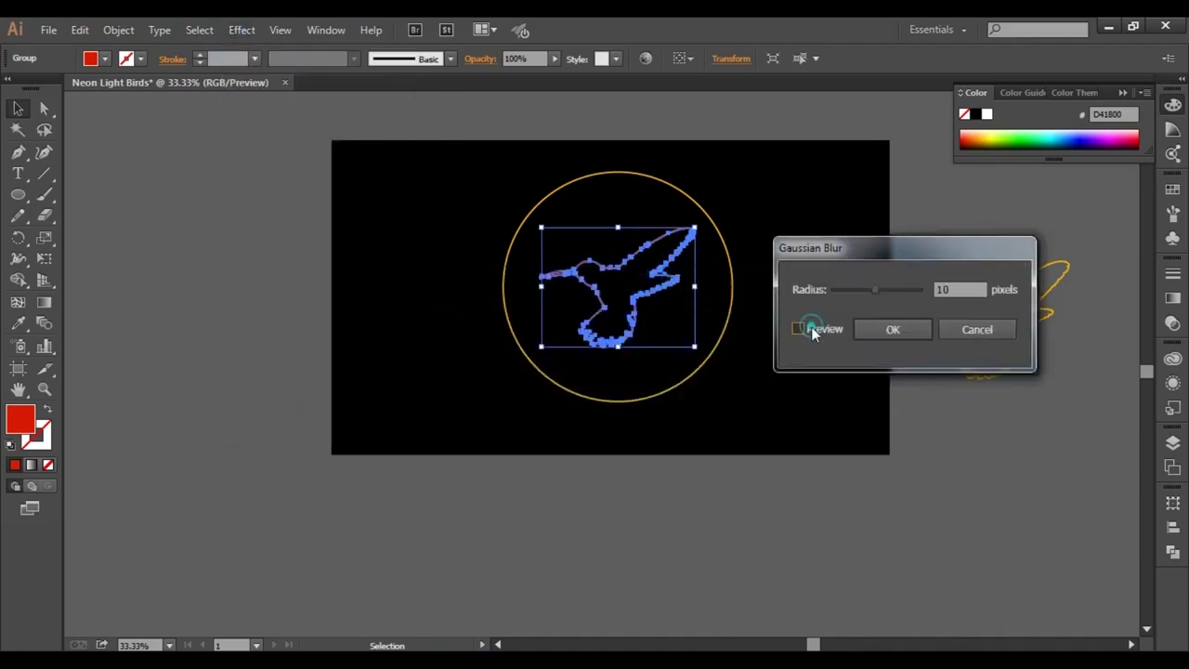
drag(896, 289, 878, 290)
click(976, 328)
Undo the recolouring and the expansion of the hummingbird outline inside the circle
key(ctrl+z)
key(ctrl+z)
key(ctrl+z)
key(ctrl+z)
key(ctrl+z)
key(ctrl+z)
key(ctrl+z)
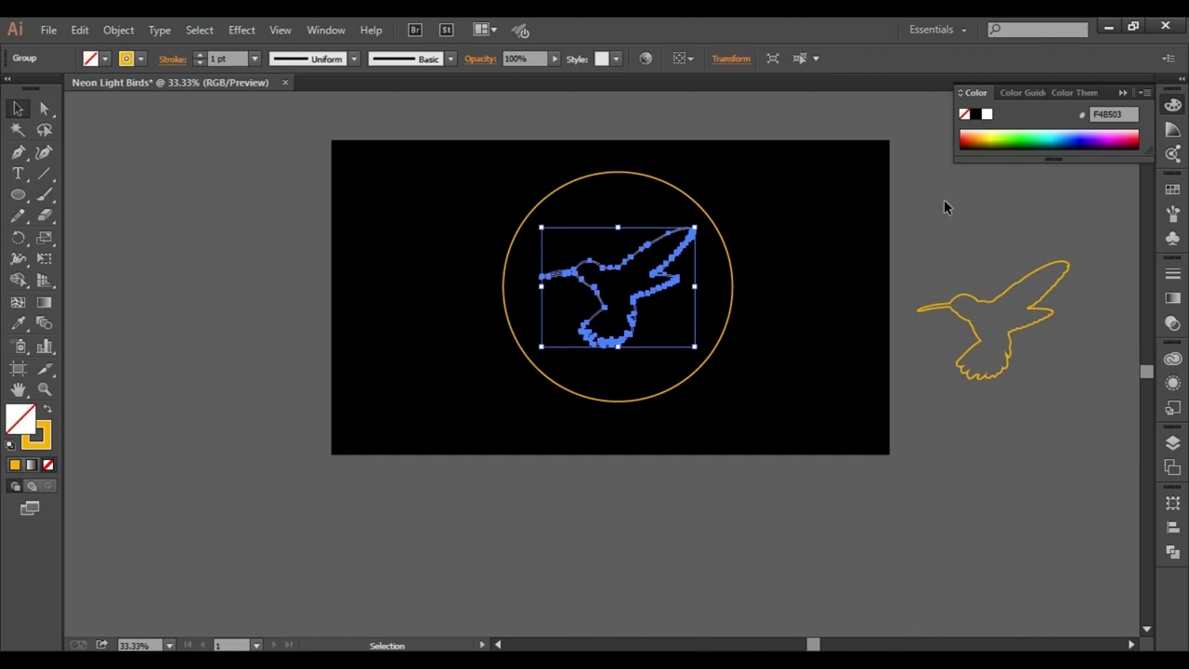
Fill the hummingbird inside the circle with red D40006
click(963, 143)
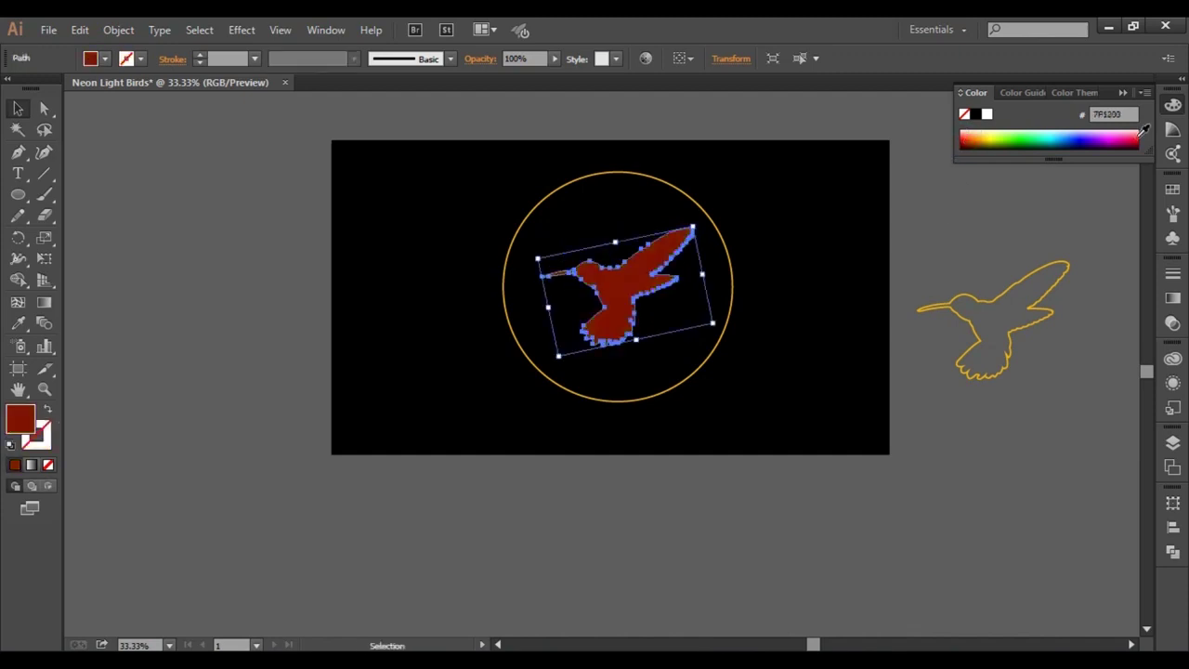
click(1136, 140)
Try a Gaussian Blur with preview on the red hummingbird
click(243, 31)
click(451, 324)
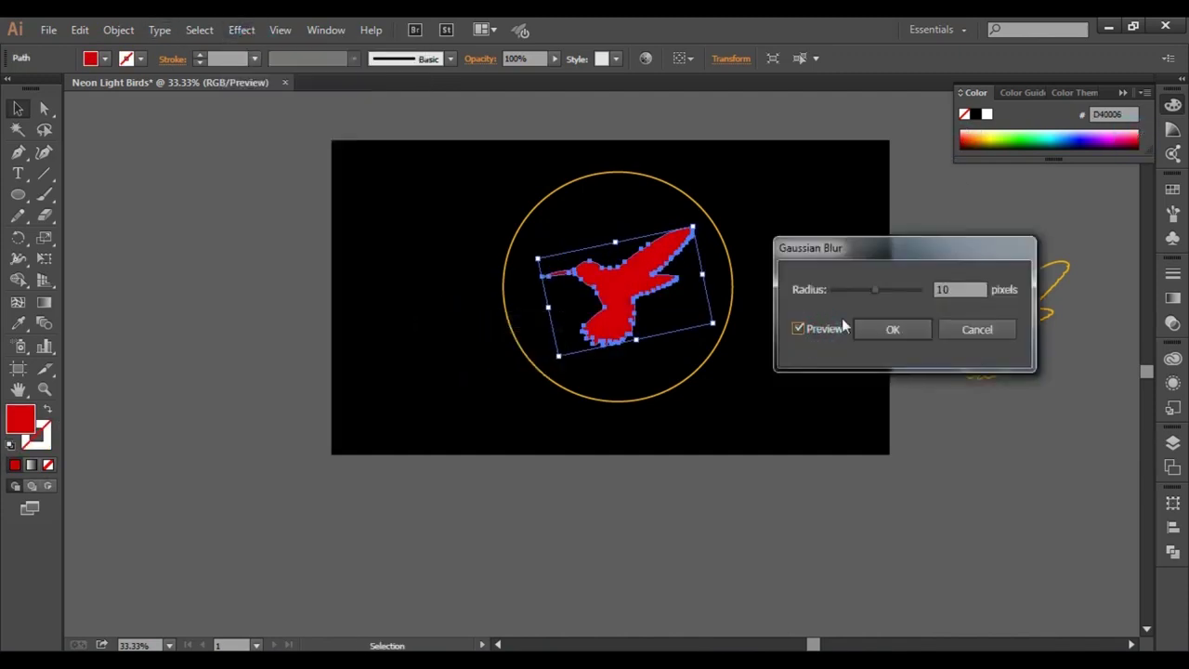
drag(895, 289, 904, 291)
key(Return)
Try feathering the red hummingbird's edges with a radius of about 26 px
click(242, 29)
mouse_move(266, 226)
click(460, 249)
click(846, 314)
click(862, 274)
click(872, 270)
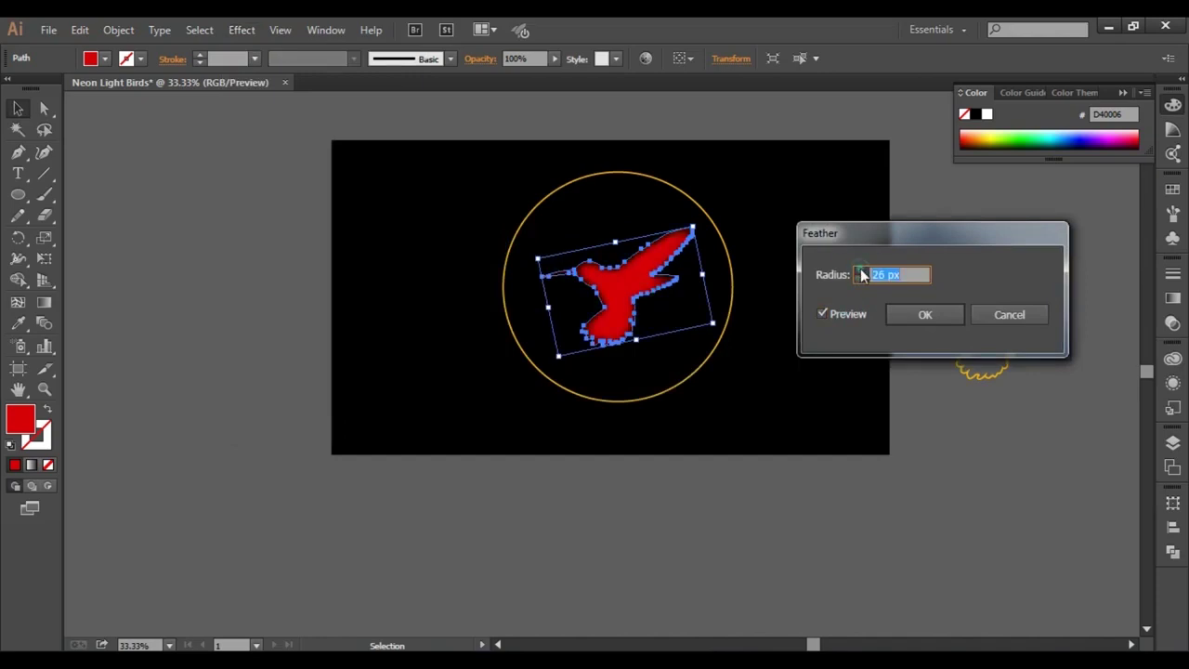
click(861, 268)
click(1015, 315)
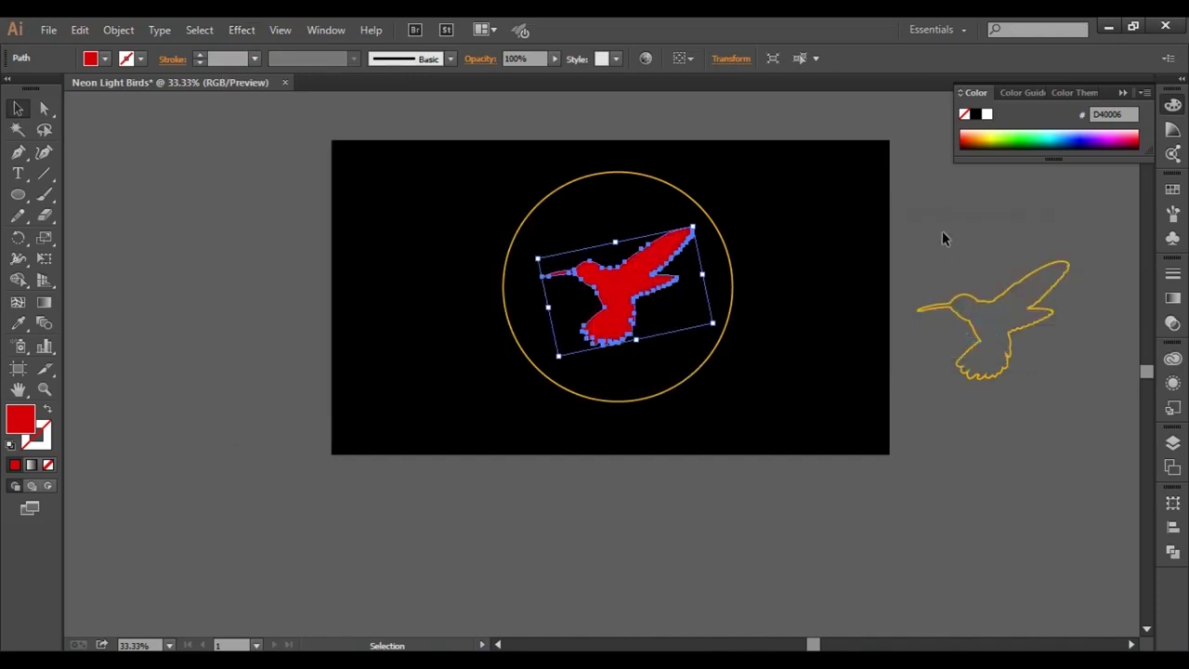
Start an Outer Glow effect on the red hummingbird and set the glow colour to red
click(241, 29)
mouse_move(285, 229)
click(499, 285)
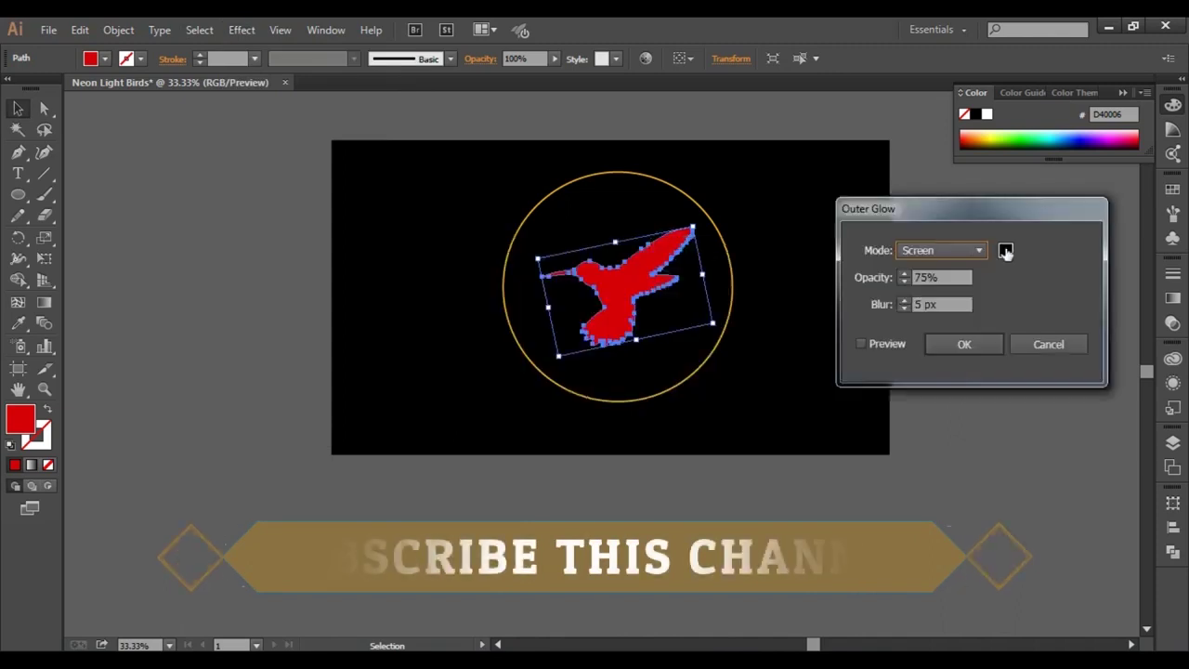
click(1007, 251)
drag(637, 181, 1021, 223)
click(970, 286)
click(1164, 270)
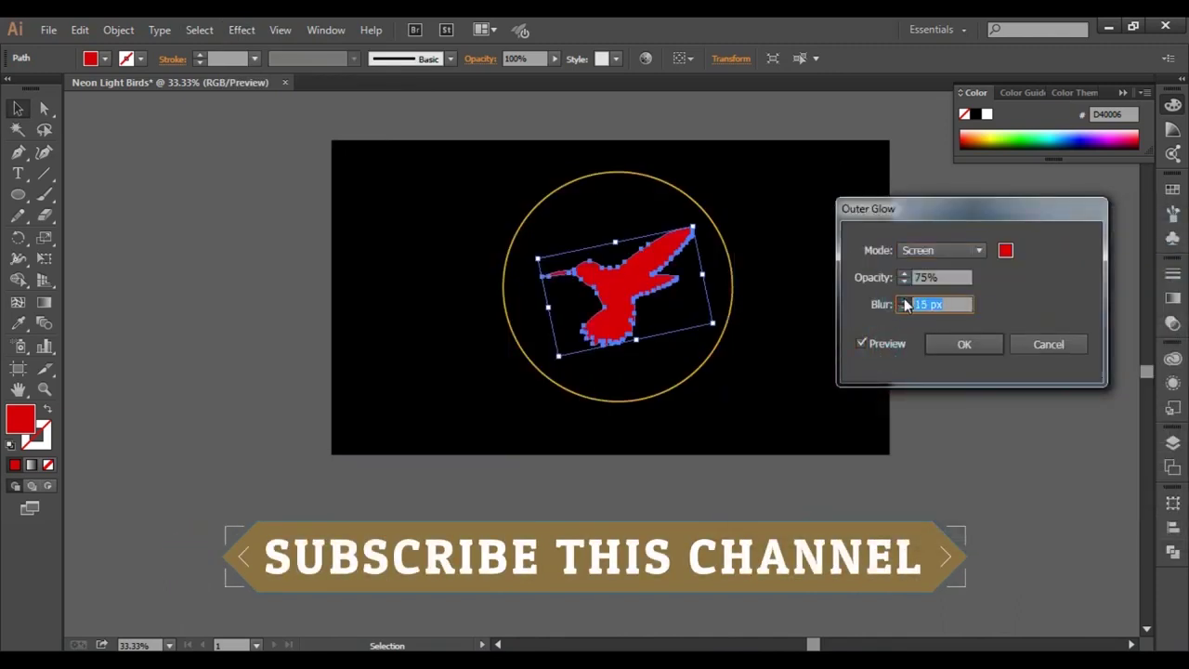
Apply the Outer Glow in Normal mode with 100% opacity and a 50 px blur
click(929, 257)
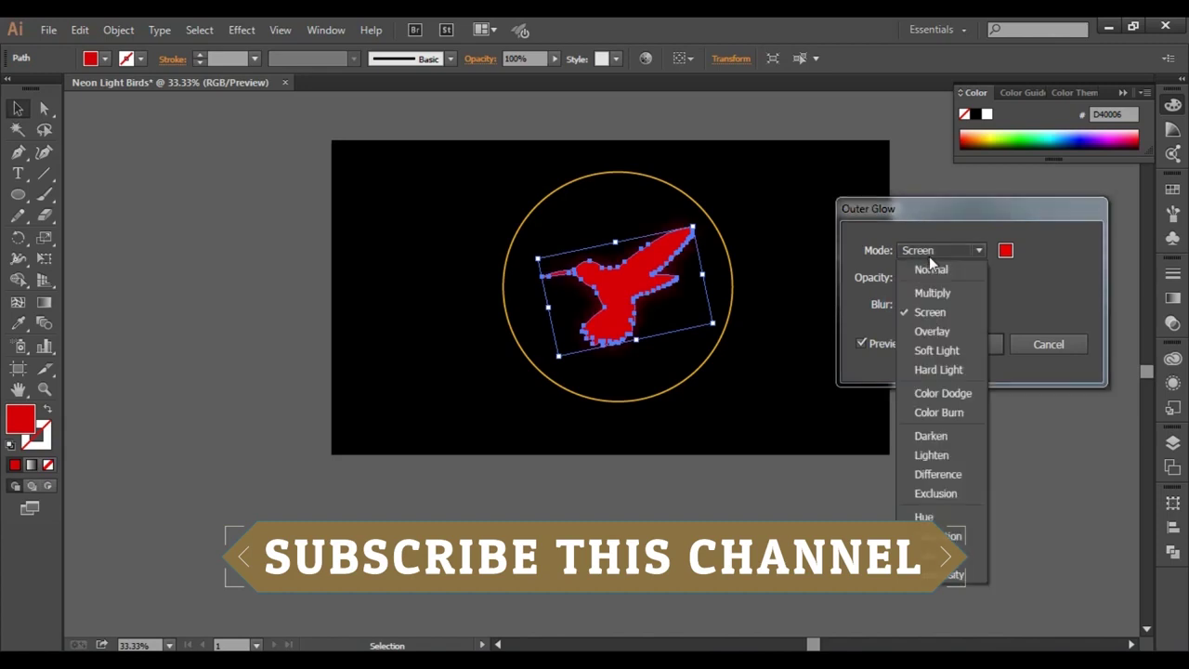
click(938, 334)
click(930, 251)
click(931, 270)
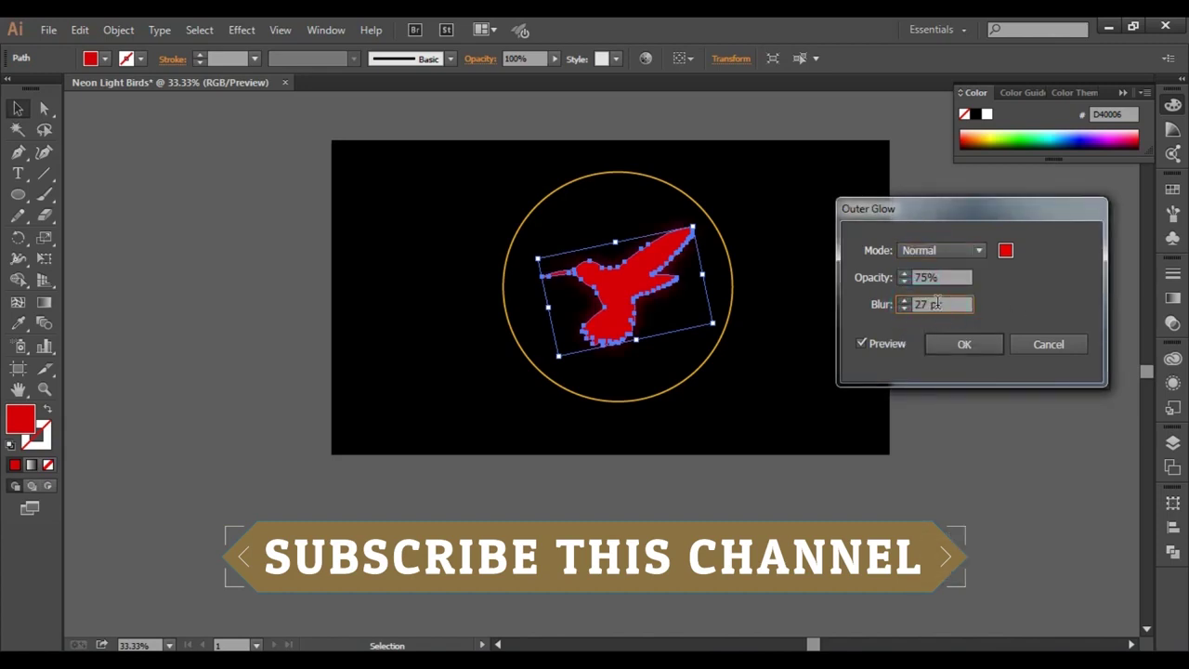
click(952, 277)
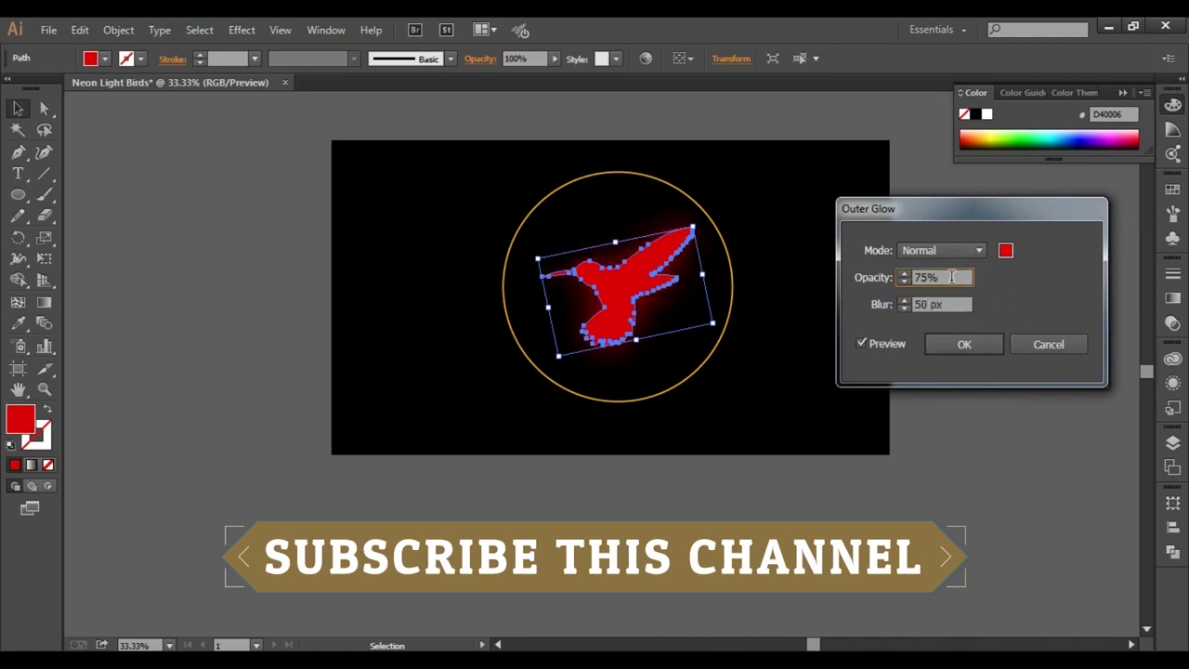
click(950, 304)
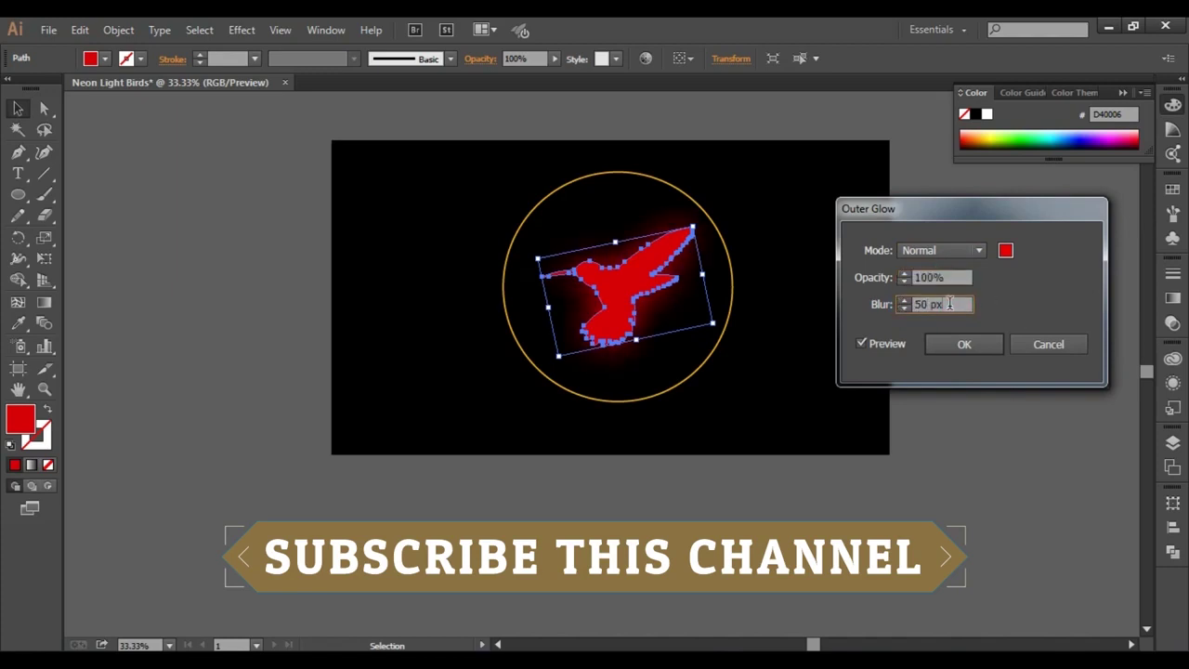
click(963, 344)
click(960, 456)
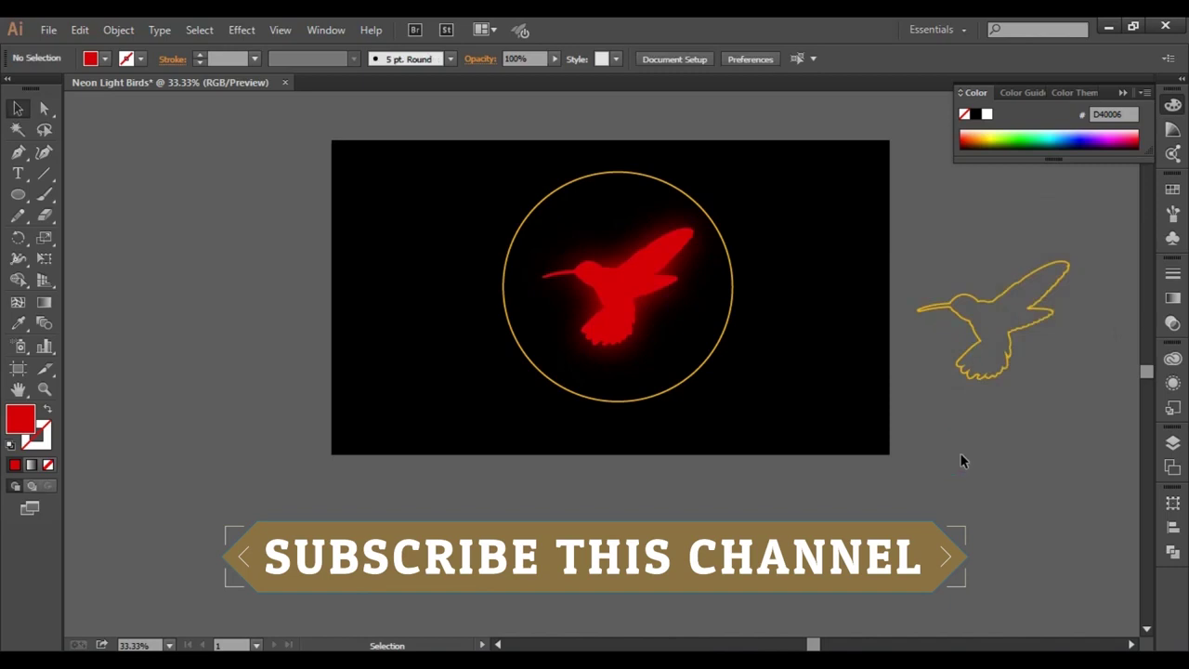
Try swapping the glowing hummingbird's red fill to its stroke, then swap them back
click(630, 297)
key(shift+x)
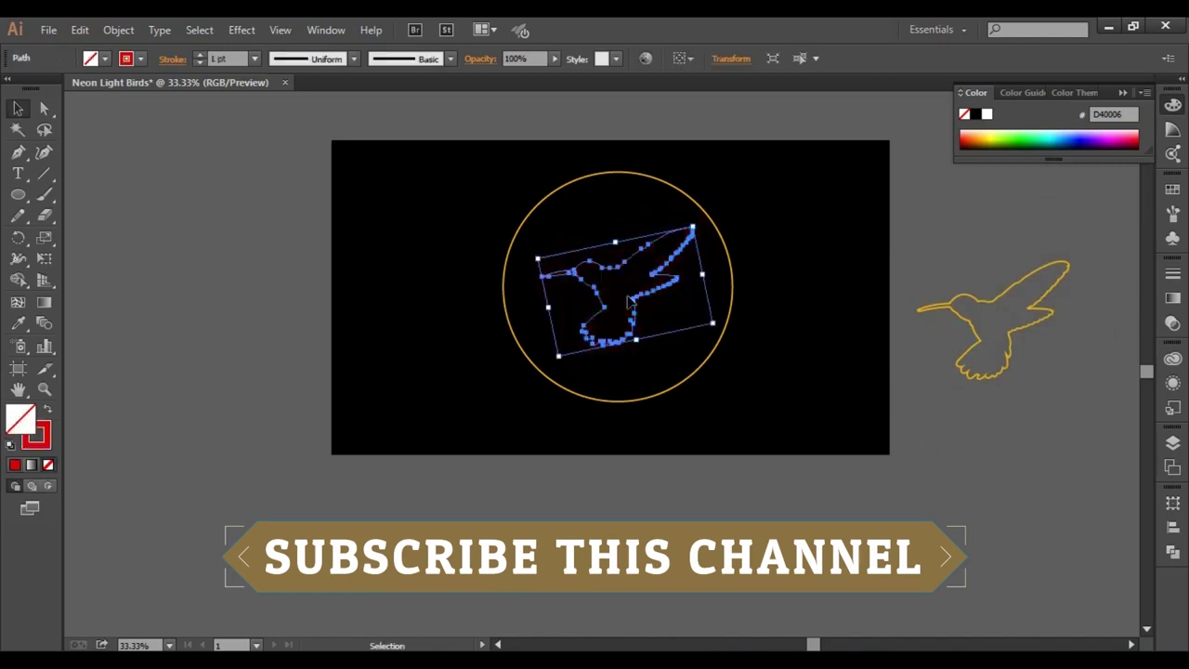
key(shift+x)
click(1033, 189)
Try lowering the glowing hummingbird's opacity to 50%, then undo the change
click(617, 267)
click(517, 58)
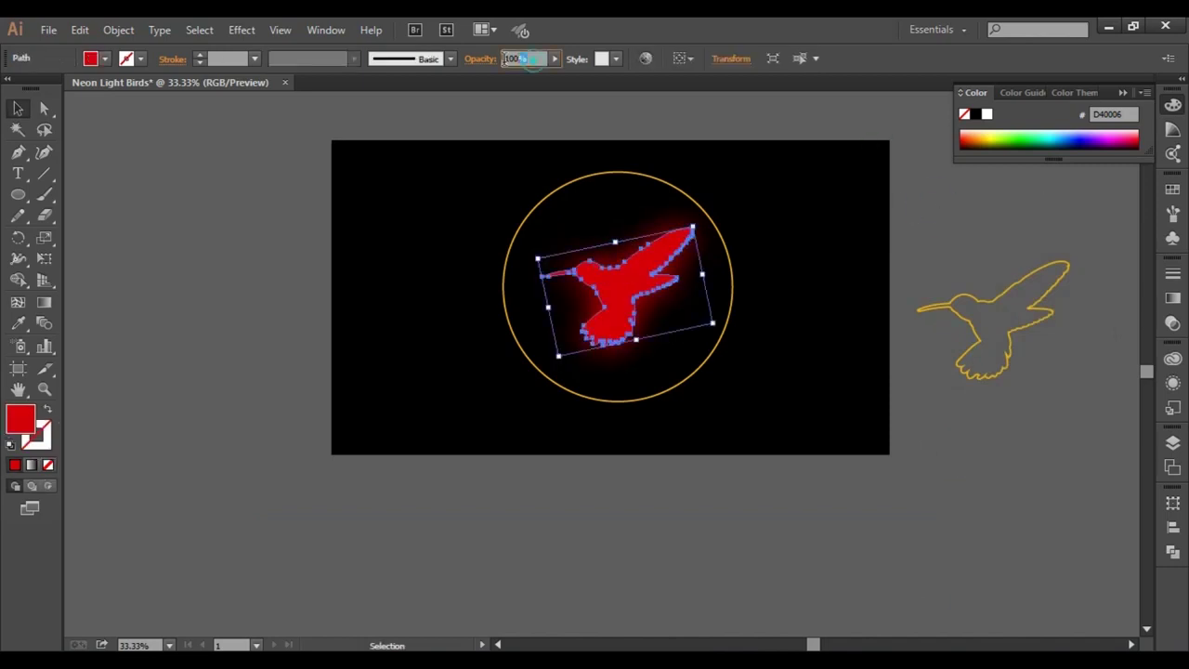
key(Return)
click(621, 411)
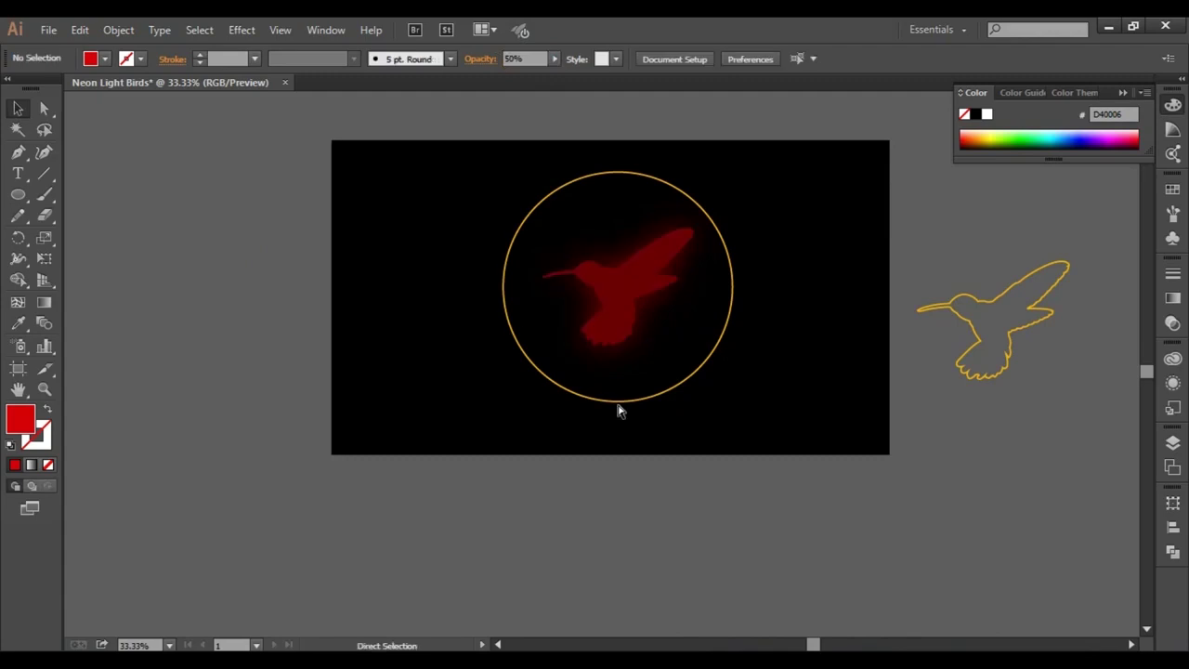
key(ctrl+z)
Apply a strong Gaussian Blur to the glowing red hummingbird to make it a soft halo
click(241, 30)
click(483, 322)
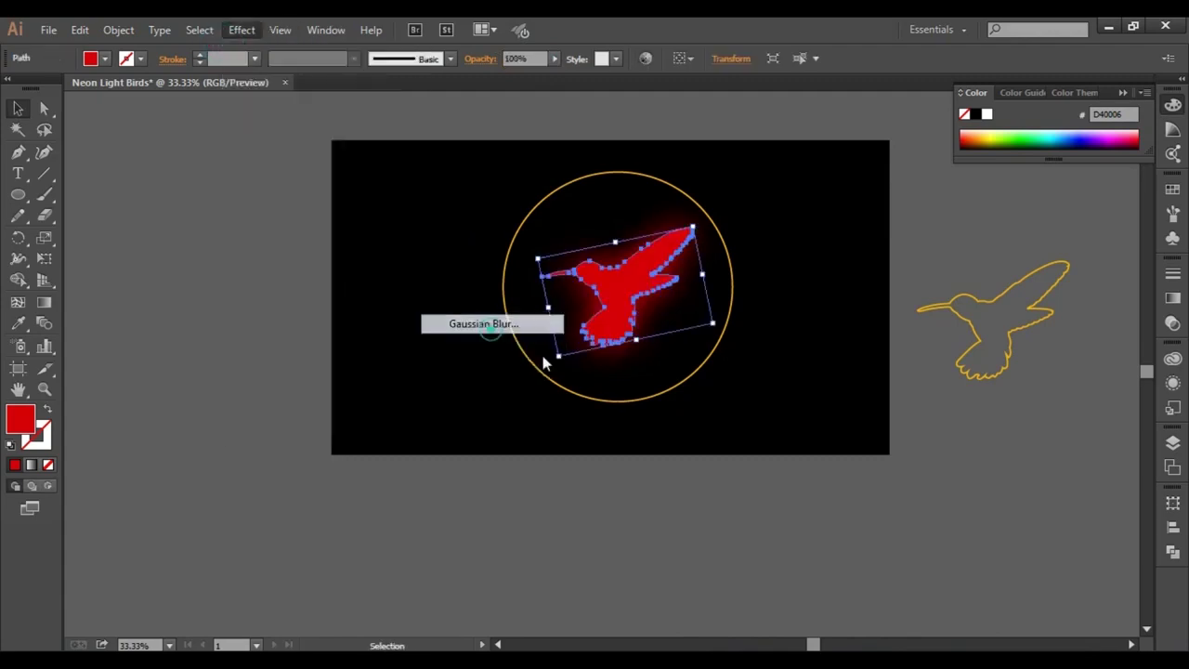
drag(975, 249, 997, 245)
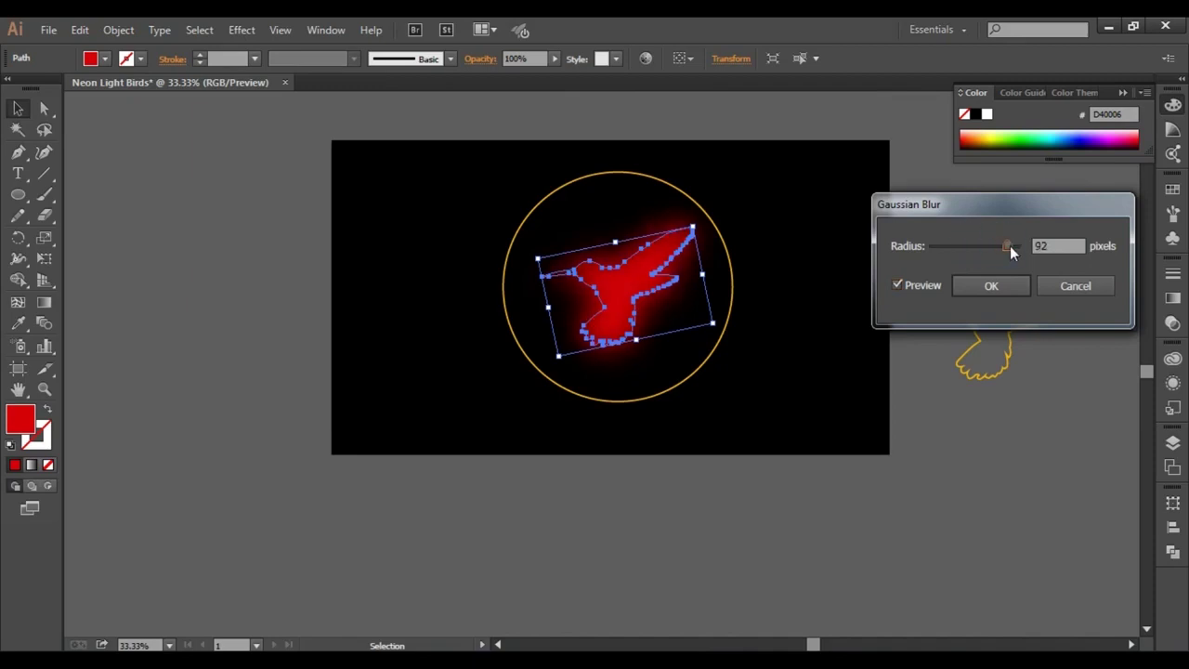
click(1001, 245)
click(972, 283)
click(927, 217)
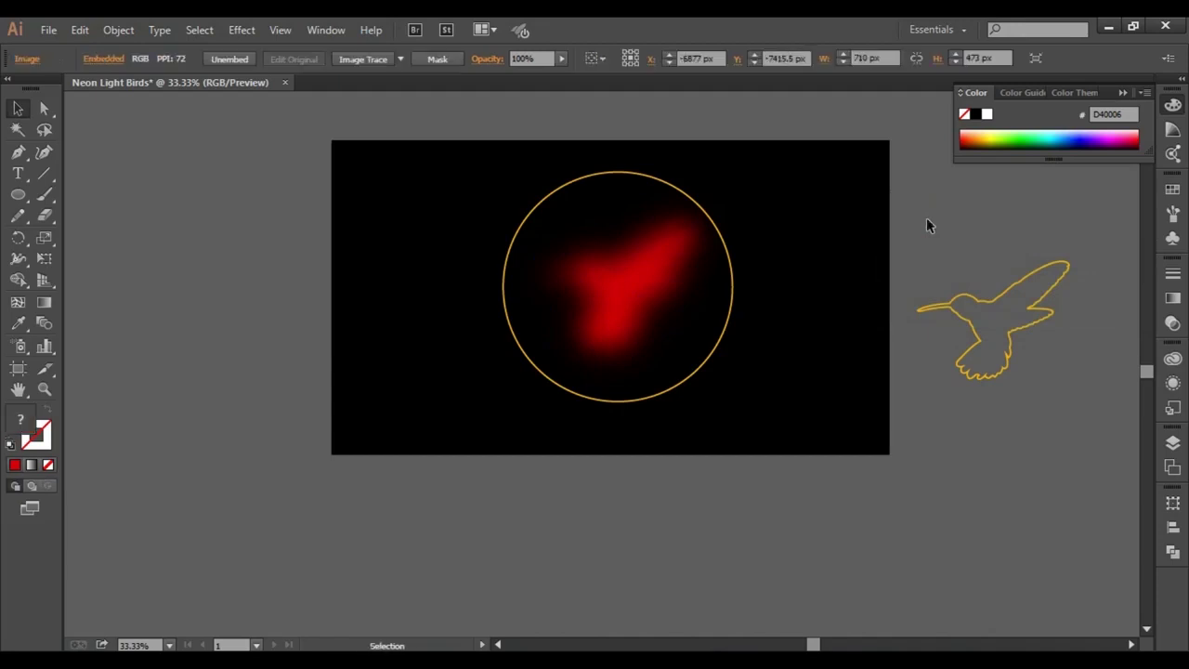
Copy the hummingbird outline onto the red halo and give it an 11 pt stroke aligned to the outside
click(615, 259)
drag(962, 295, 586, 266)
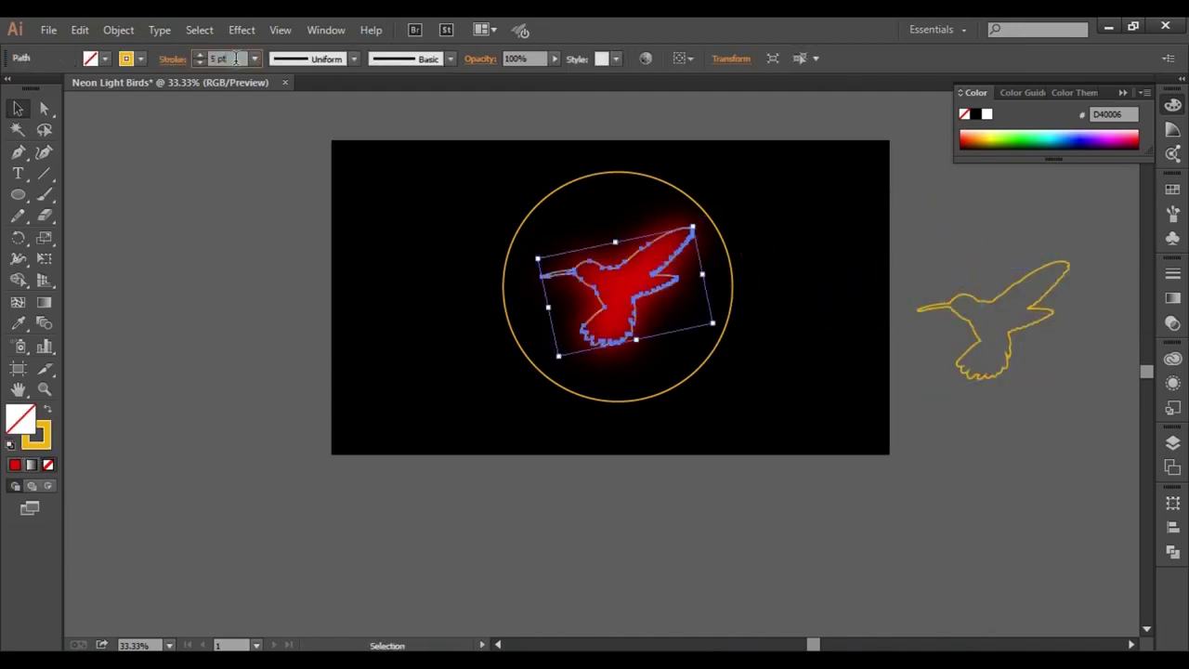
text(11)
key(Return)
click(175, 59)
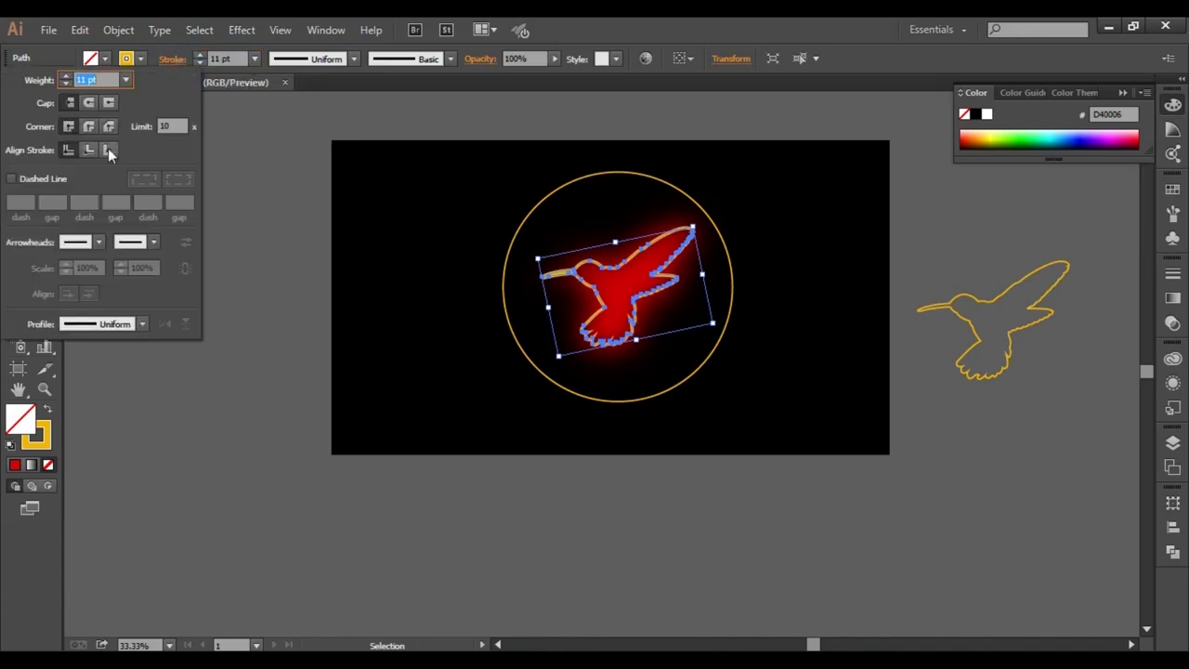
click(364, 124)
Expand the appearance of the outline on the halo and fill the resulting shape with yellow-orange FFC63F
click(585, 279)
click(118, 30)
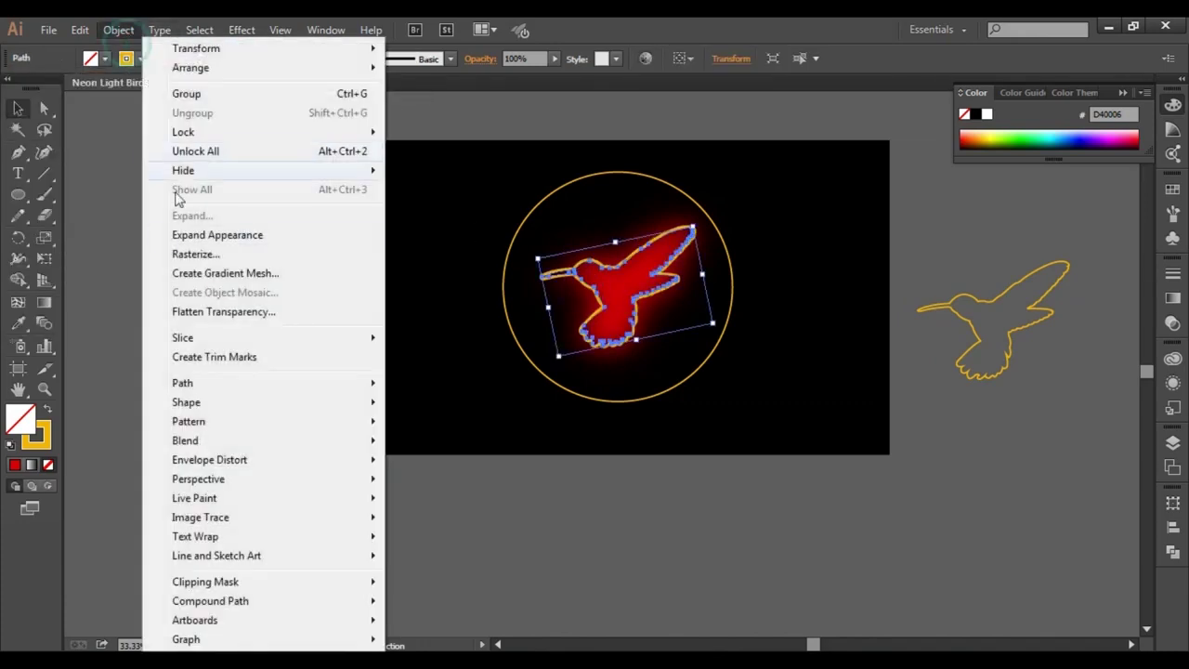
click(199, 237)
click(986, 113)
click(946, 204)
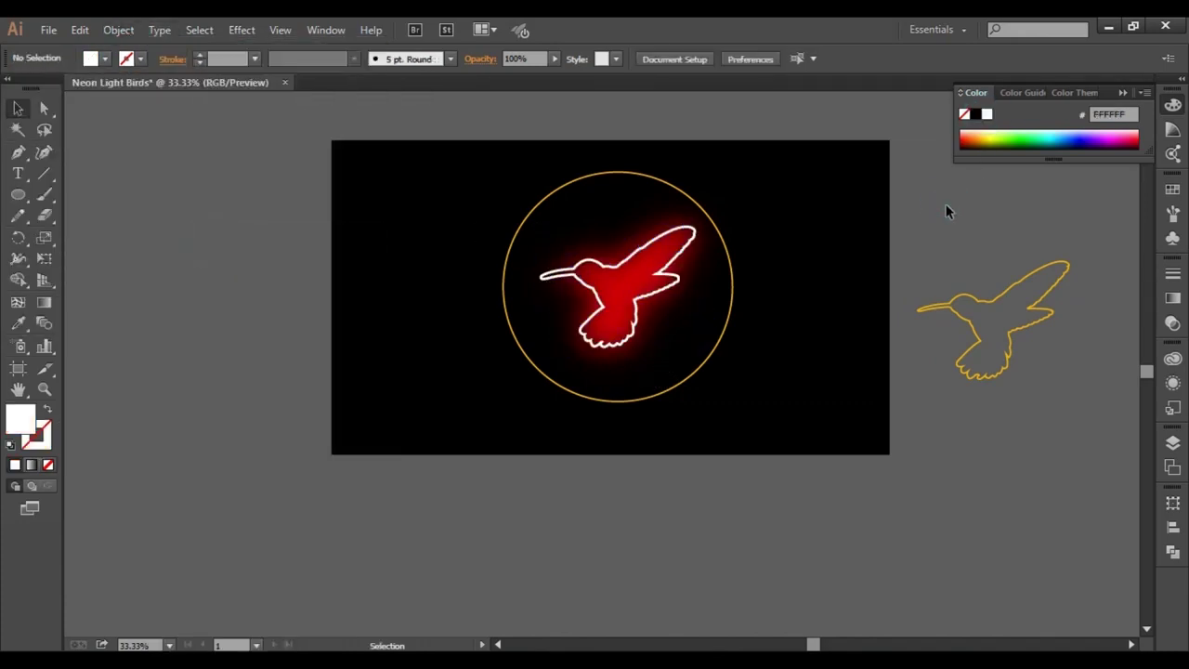
click(636, 253)
click(980, 137)
click(953, 217)
Start an Outer Glow on the yellow hummingbird outline and set the glow color to yellow FFE810
click(652, 241)
click(240, 31)
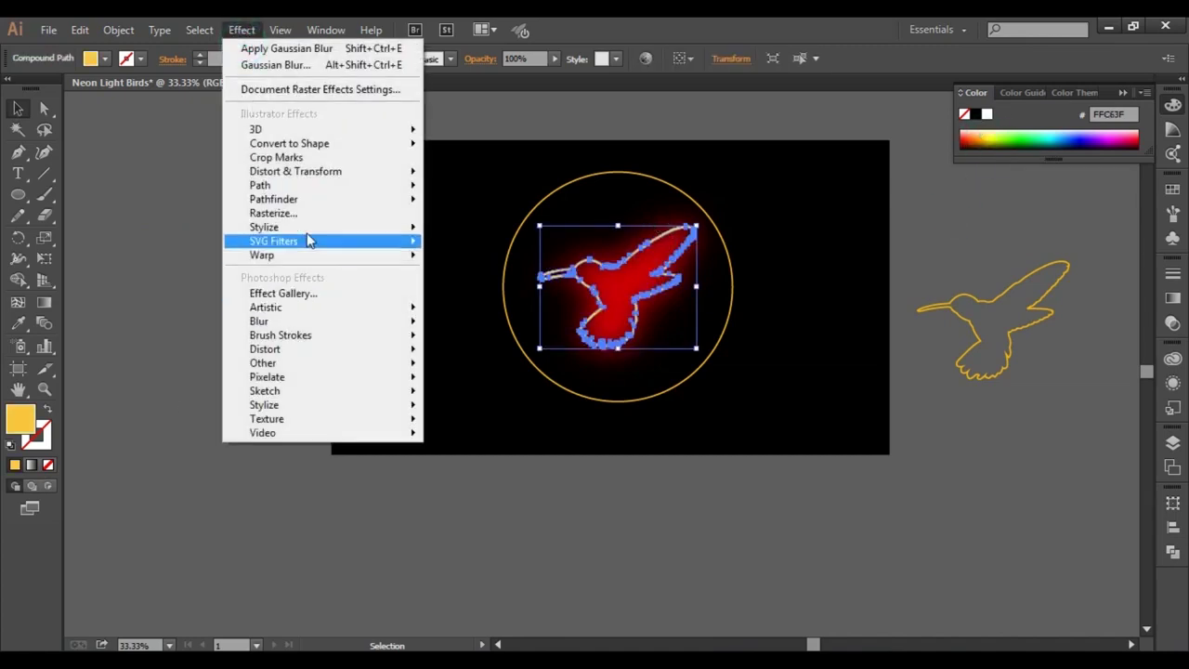
mouse_move(308, 230)
click(477, 287)
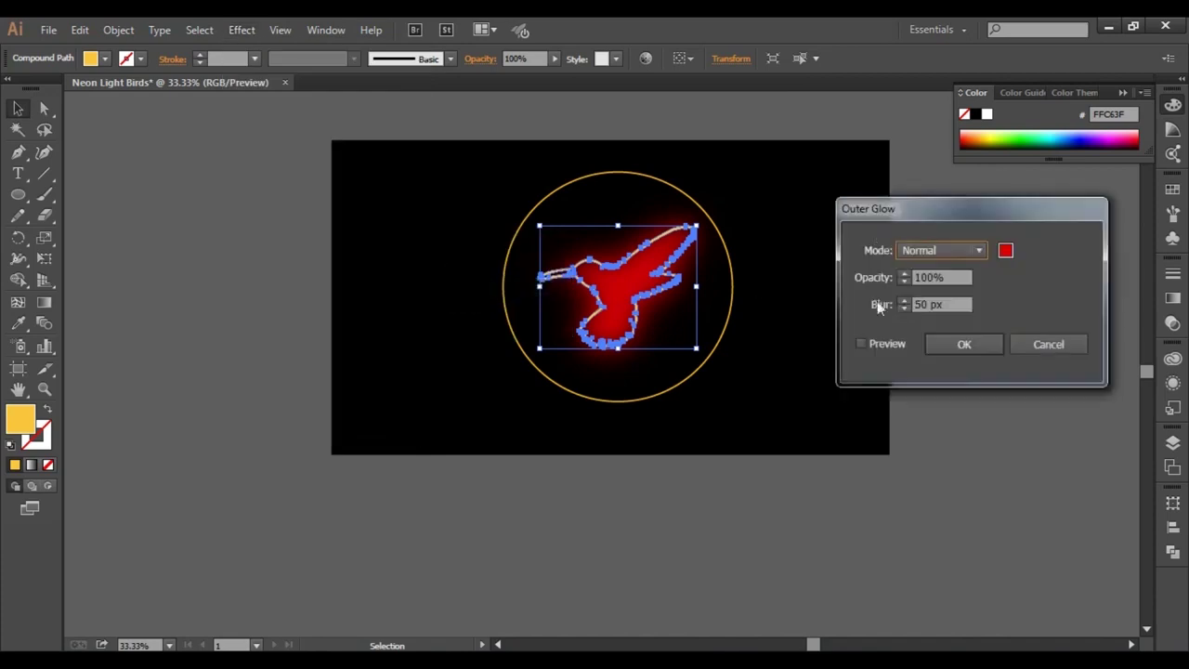
click(1007, 252)
click(1001, 453)
click(959, 267)
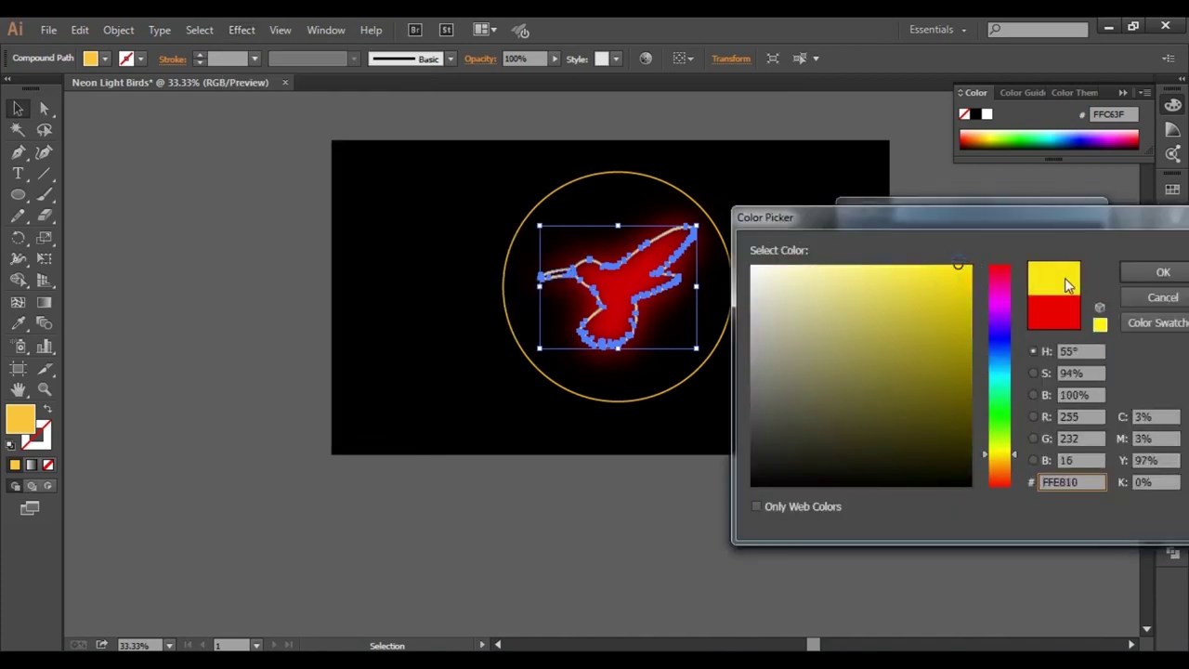
click(1162, 271)
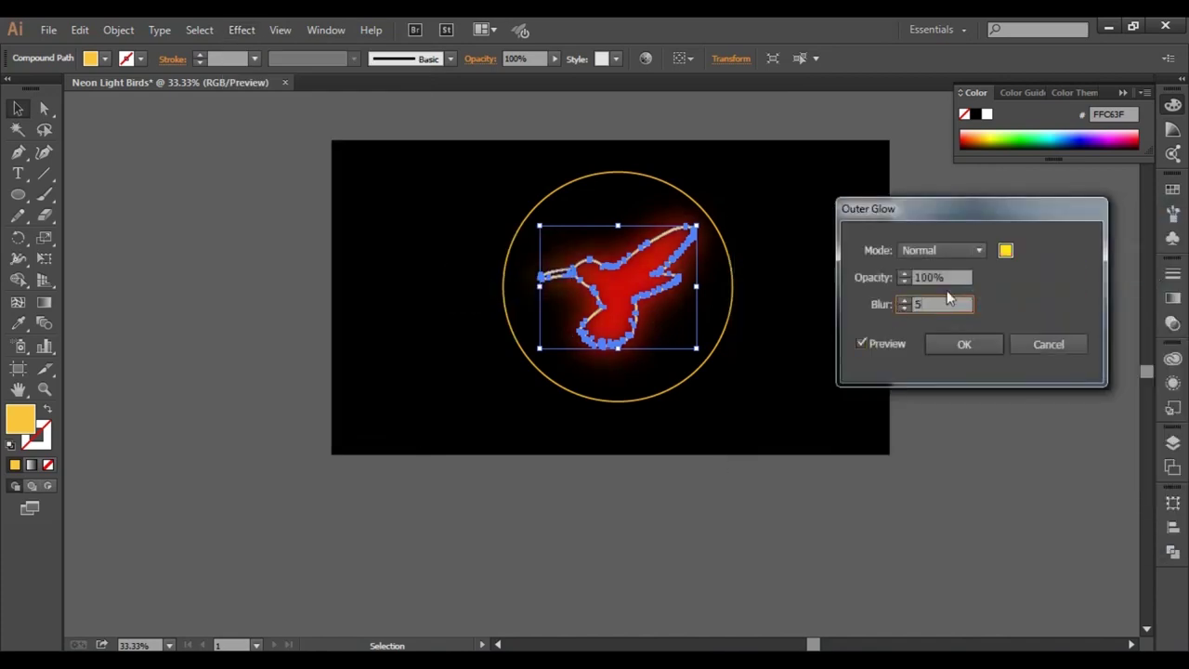
Adjust the blur of the outline's yellow Outer Glow with preview on and apply it in Normal mode
double_click(934, 305)
click(941, 250)
click(930, 308)
click(965, 344)
click(952, 244)
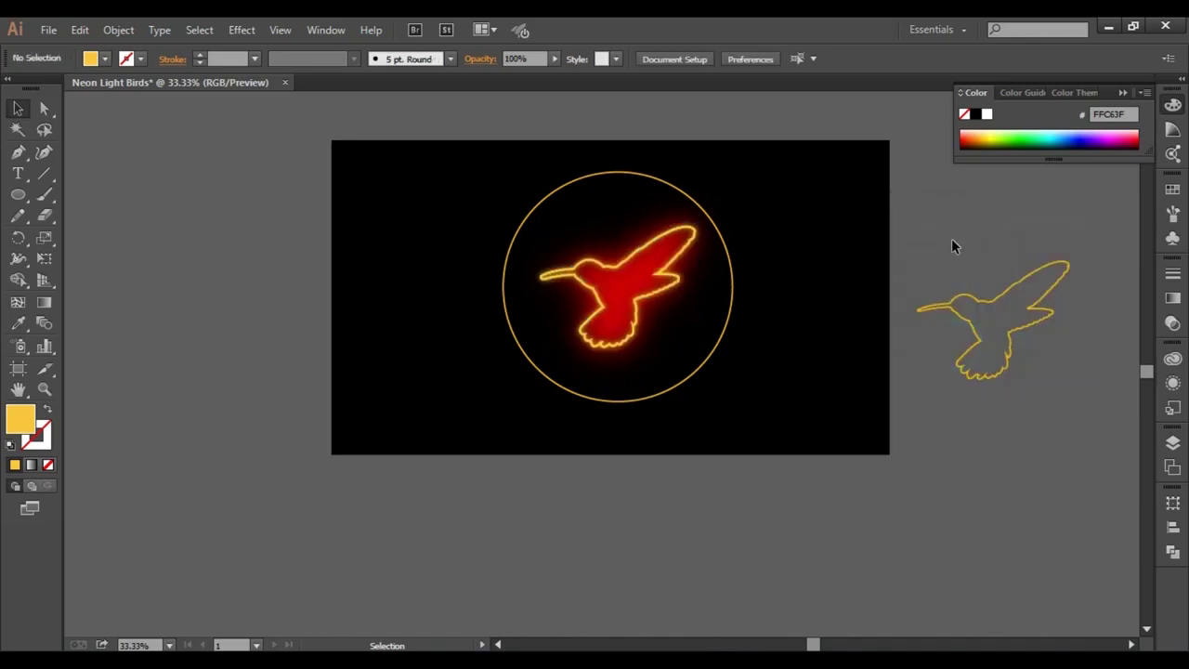
Set the stroke of the circle around the hummingbird to 11 pt and color it yellow FFDC0B
click(641, 176)
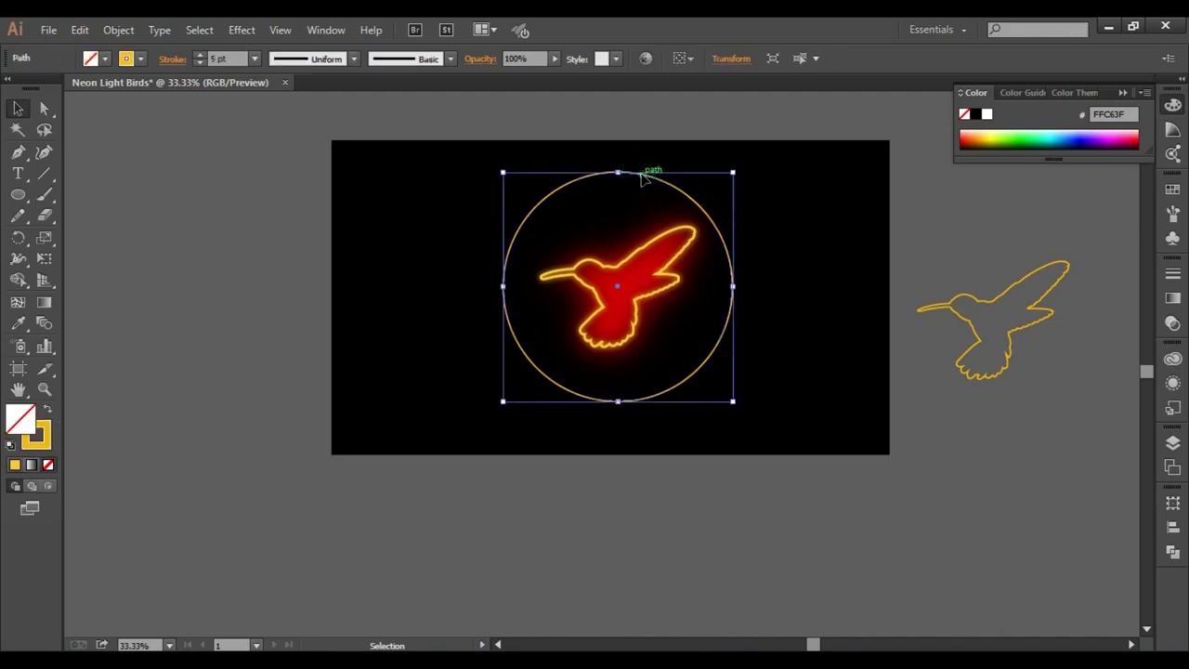
scroll(228, 56, up, 6)
double_click(36, 435)
drag(1009, 460, 1008, 455)
click(967, 266)
click(1149, 267)
Expand the fill and stroke of the yellow circle into a shape
click(121, 32)
click(153, 184)
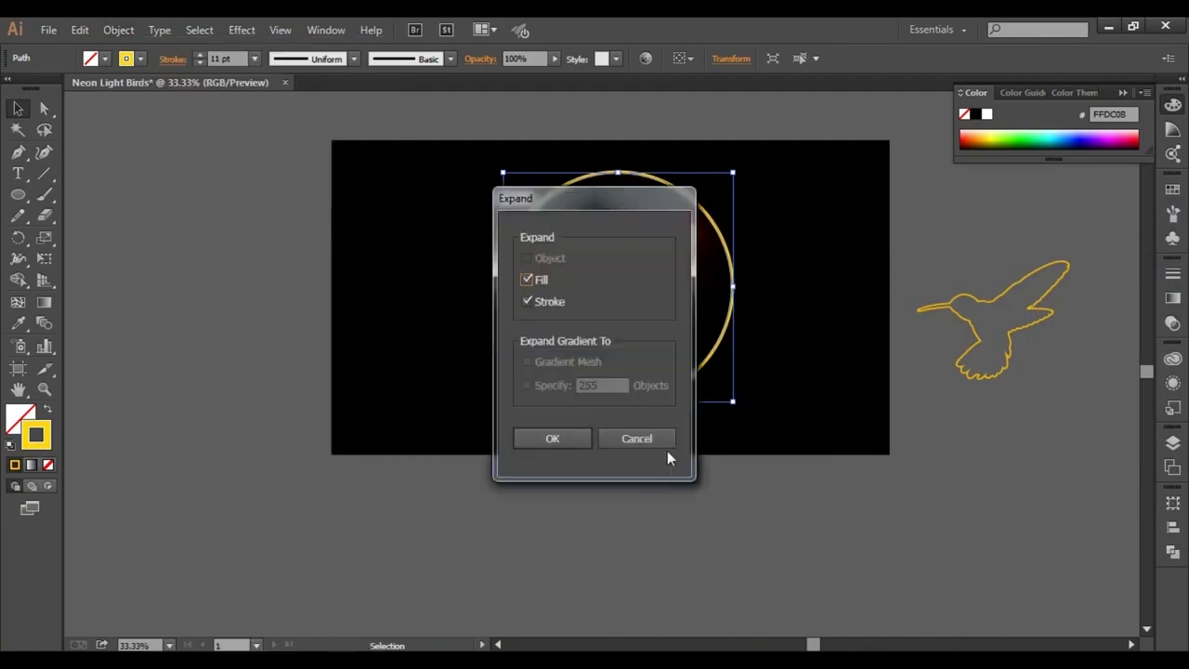
click(562, 443)
Apply a yellow Outer Glow to the expanded circle, reusing the settings of the hummingbird outline's glow
click(241, 30)
mouse_move(297, 228)
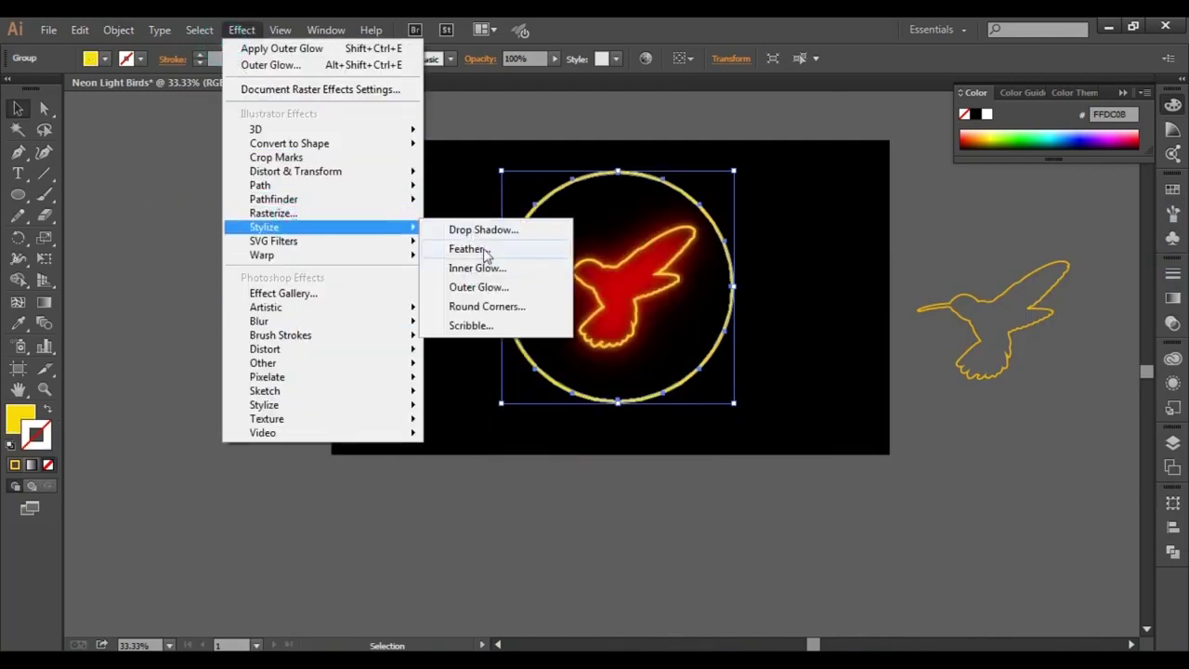
click(464, 284)
click(866, 343)
click(974, 346)
click(954, 457)
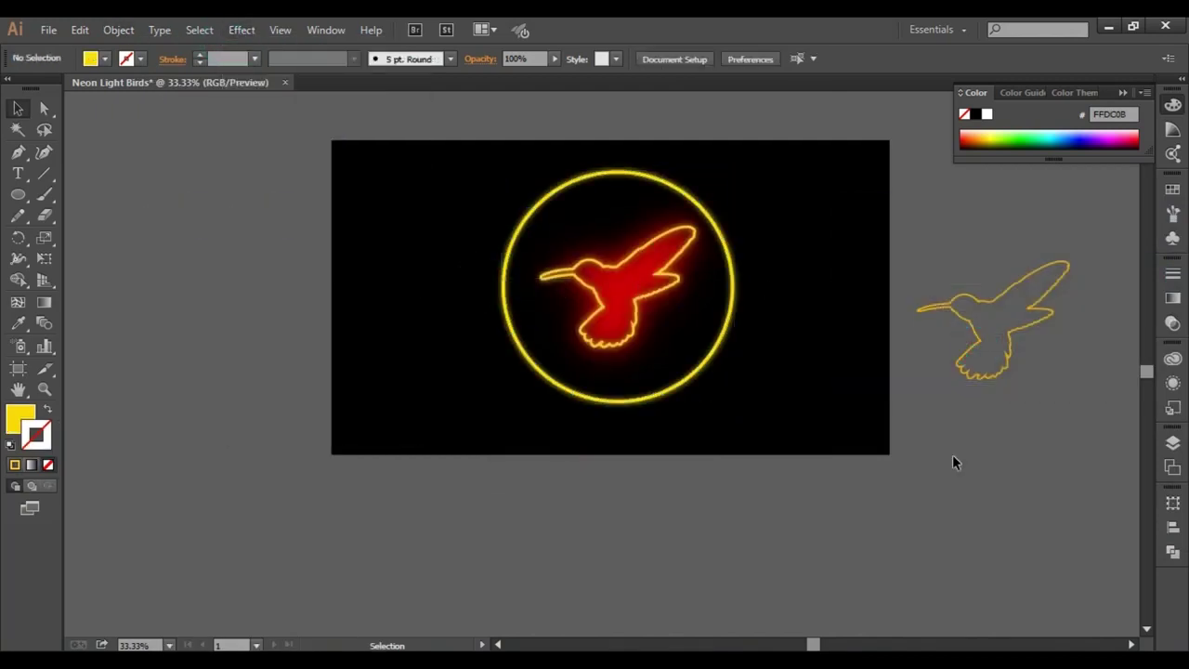
Unlock all objects and leave the background rectangle without a stroke
key(ctrl+alt+2)
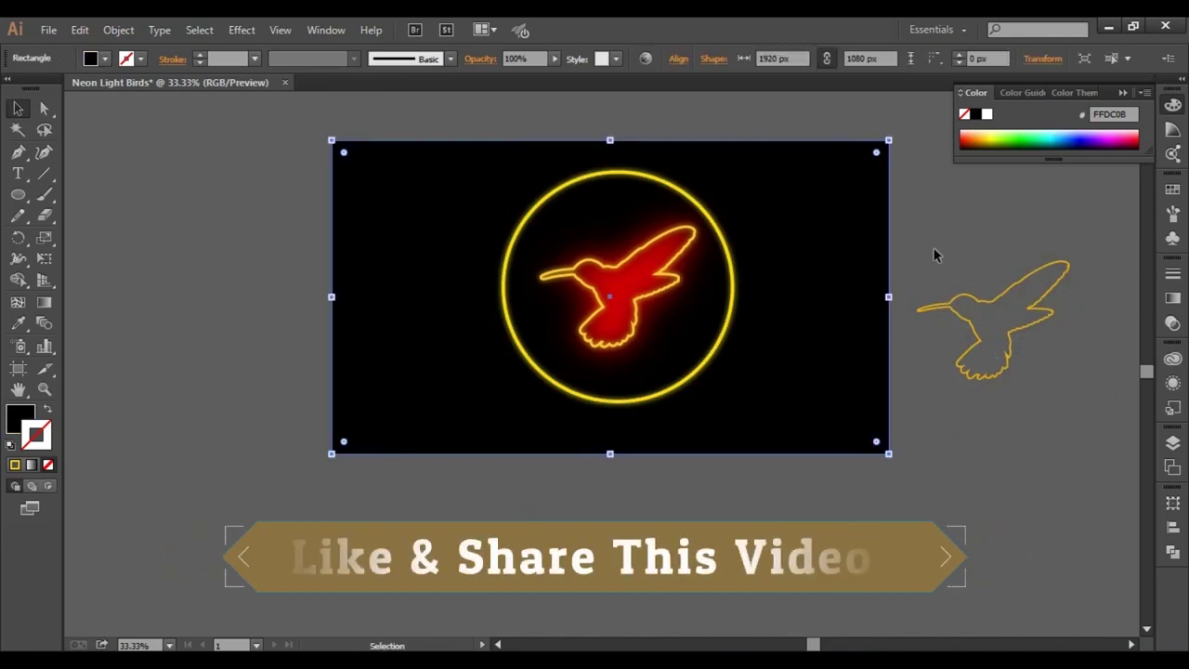
click(1173, 298)
click(962, 293)
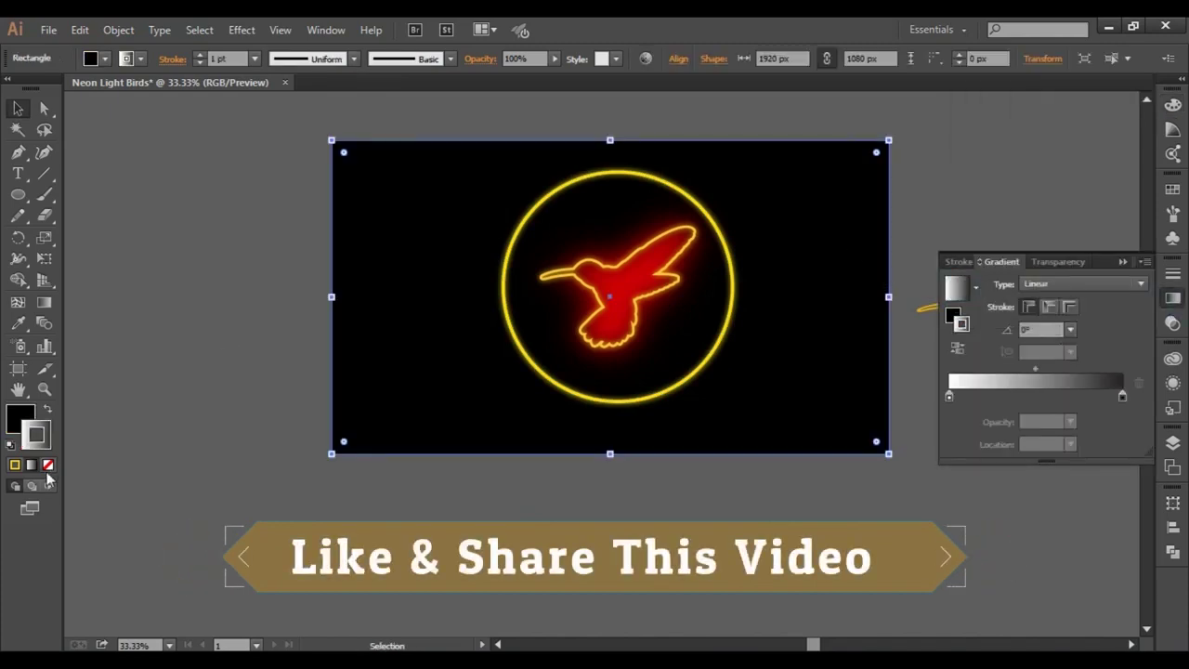
click(48, 465)
Try a radial gradient as the fill of the background rectangle
click(24, 412)
click(1173, 298)
click(959, 289)
click(1057, 284)
click(1052, 321)
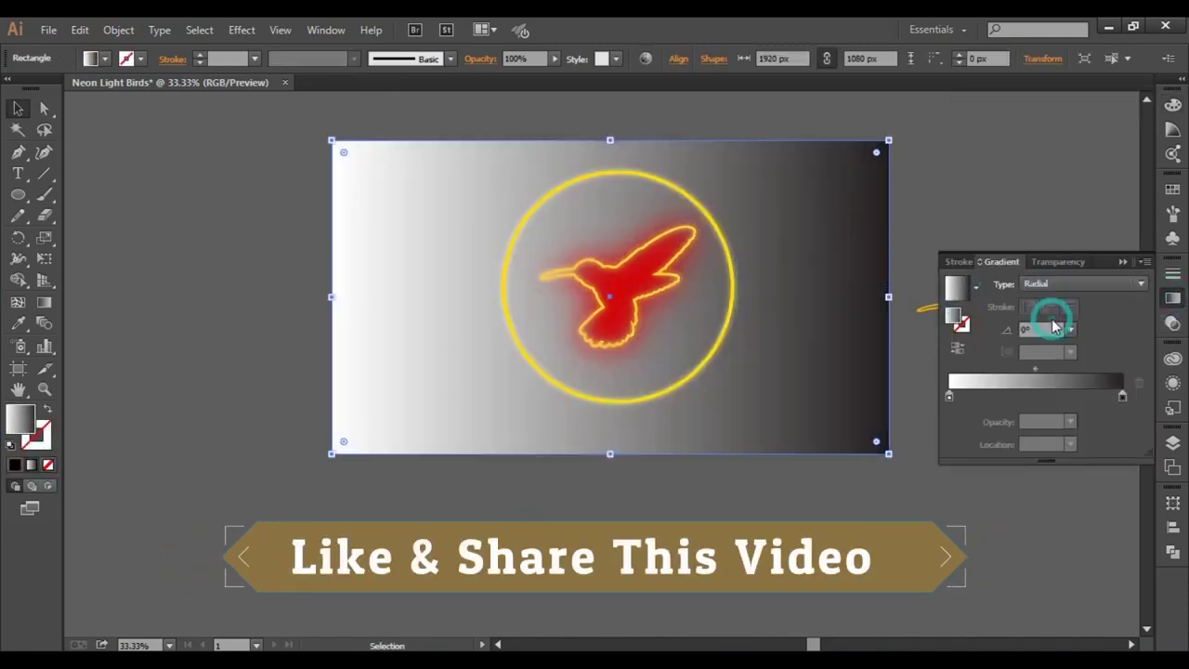
Try a dark grey swatch for the center stop of the background's radial gradient and check the black end stop
double_click(950, 398)
click(896, 490)
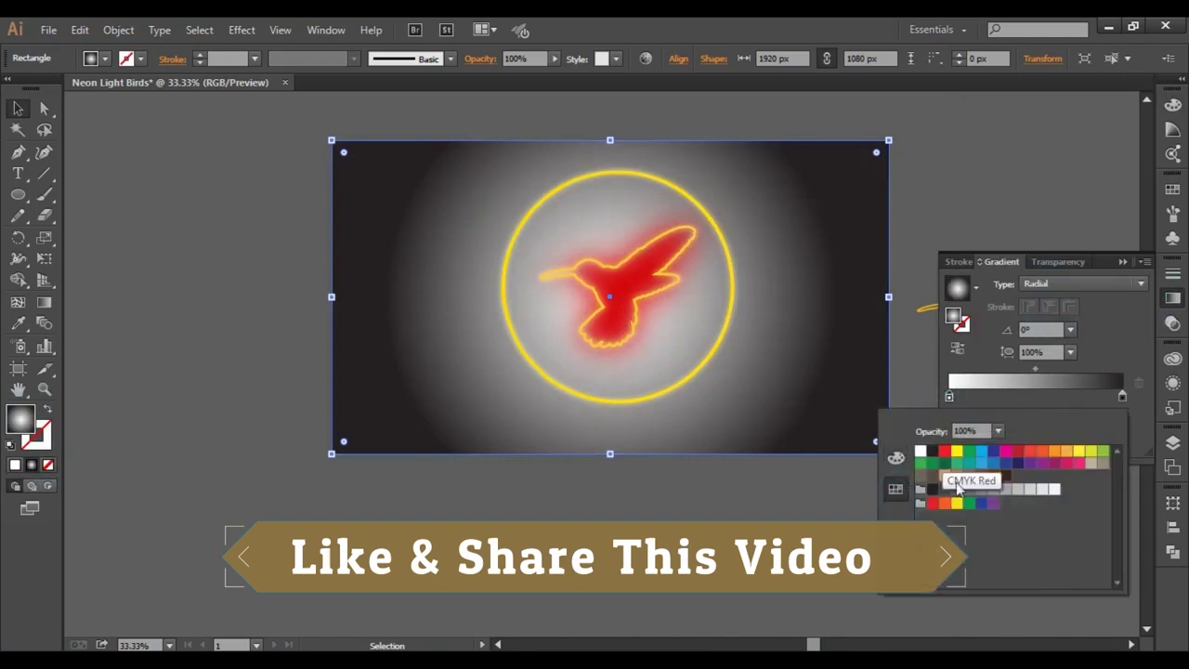
click(945, 490)
double_click(1122, 397)
click(896, 458)
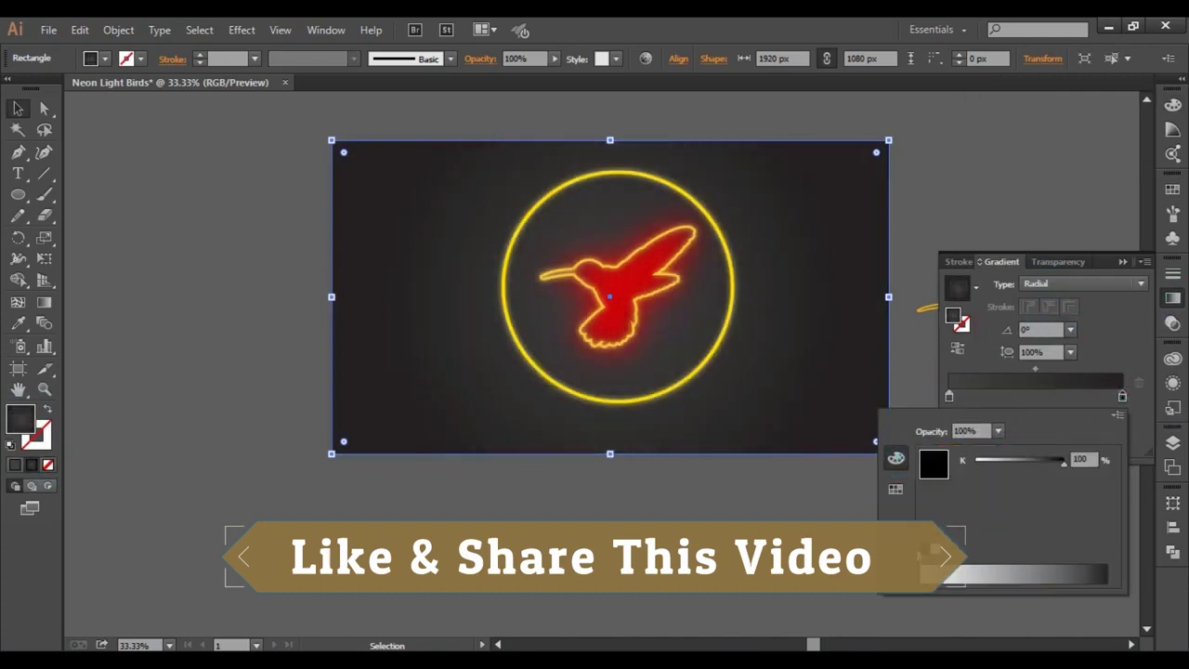
click(1135, 396)
Try narrowing the background's radial gradient with the Gradient tool and moving its outer stop inward
key(g)
scroll(721, 253, up, 1)
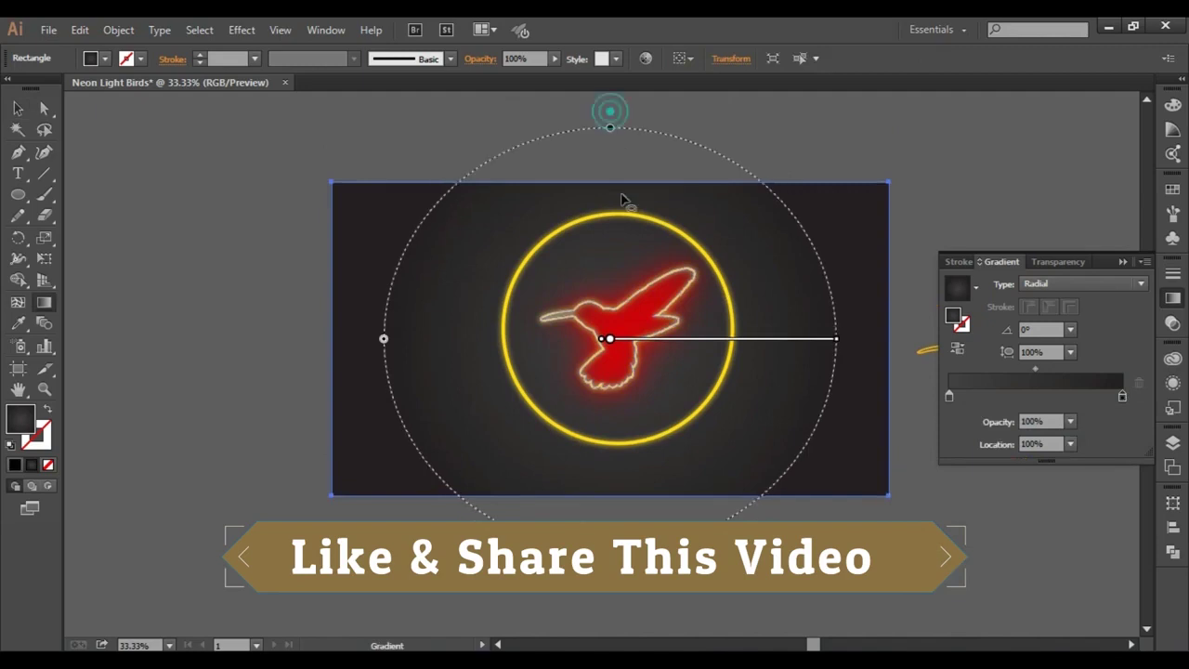
drag(610, 114, 611, 224)
drag(676, 342, 675, 343)
drag(838, 346, 713, 349)
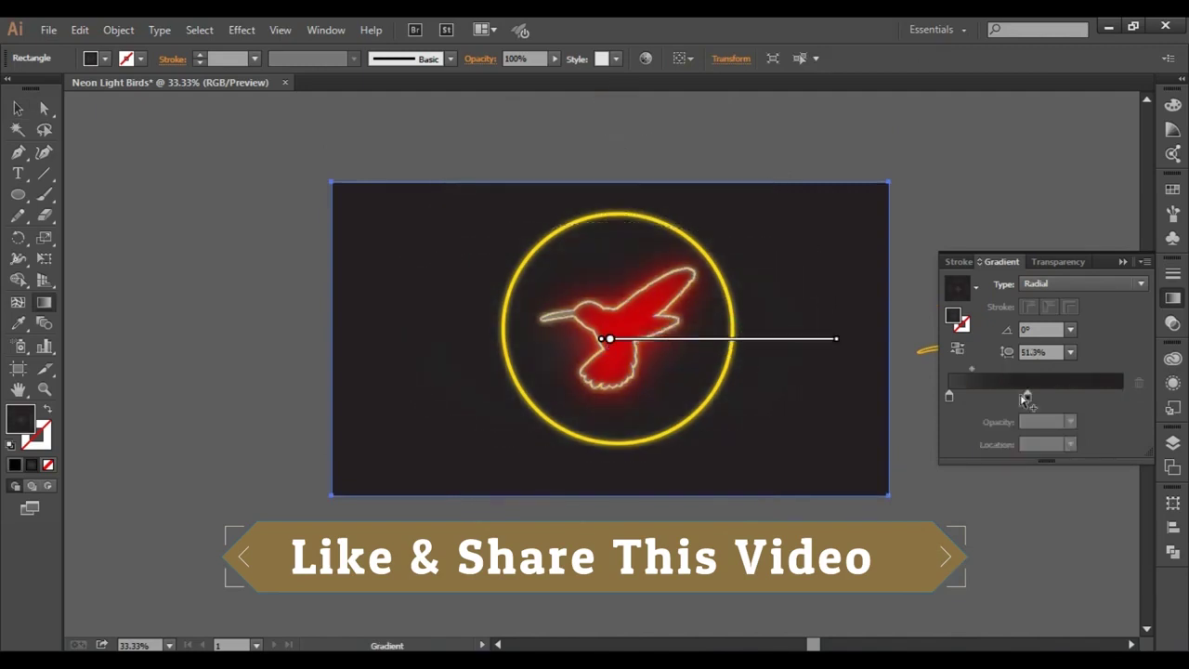
Remove the gradient from the background rectangle and restore its solid black fill
click(17, 109)
click(228, 177)
click(372, 236)
click(48, 464)
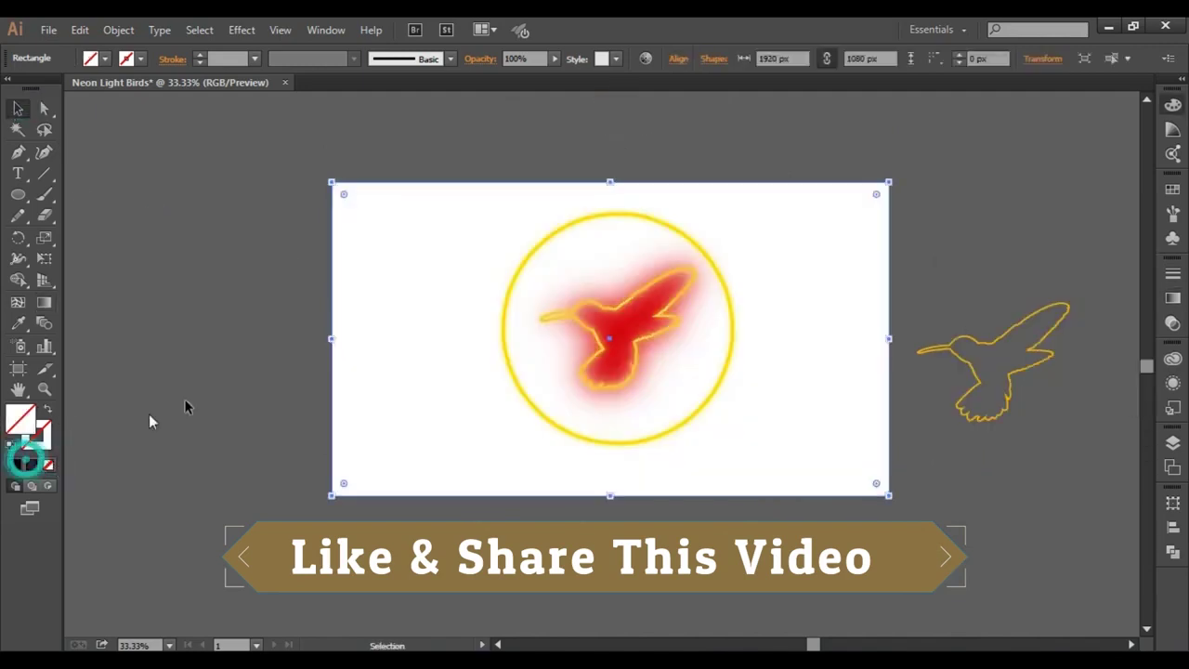
click(15, 465)
click(224, 372)
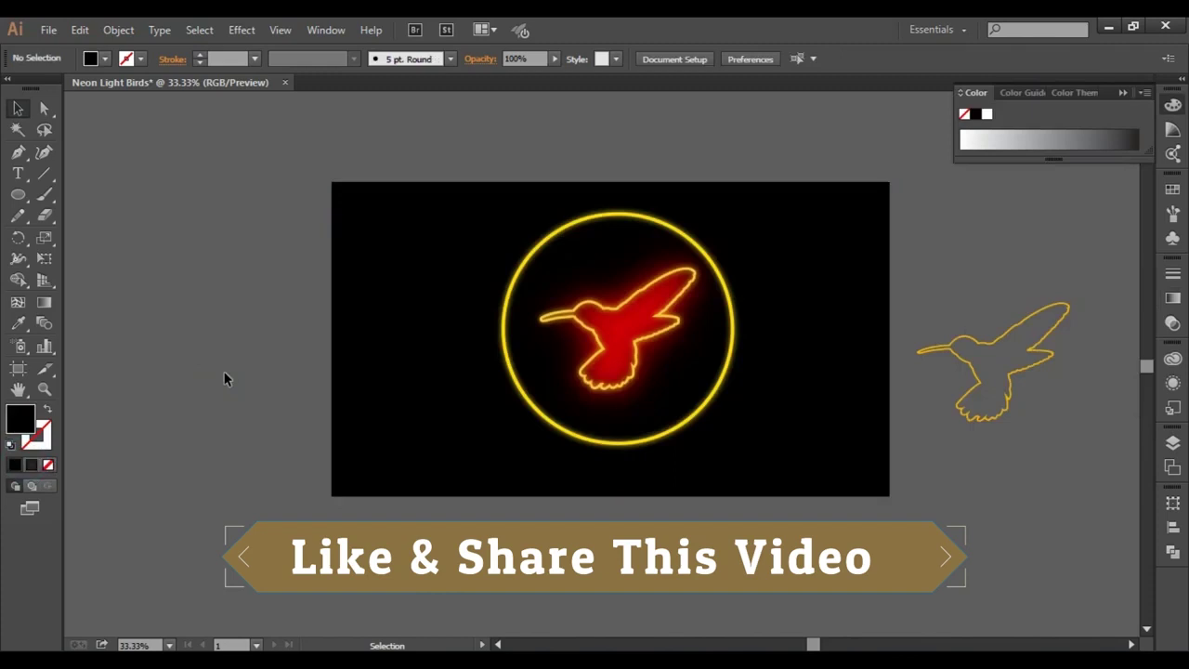
Apply another strong Gaussian Blur to the red hummingbird glow inside the yellow circle
click(955, 357)
click(962, 231)
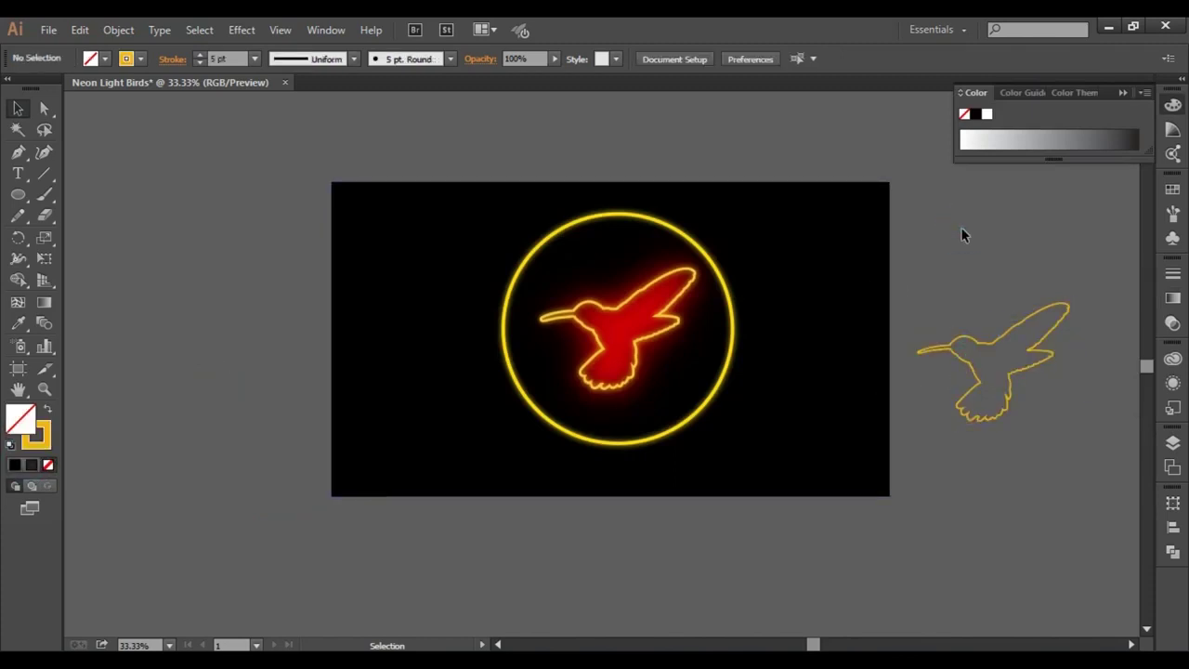
click(633, 320)
click(251, 31)
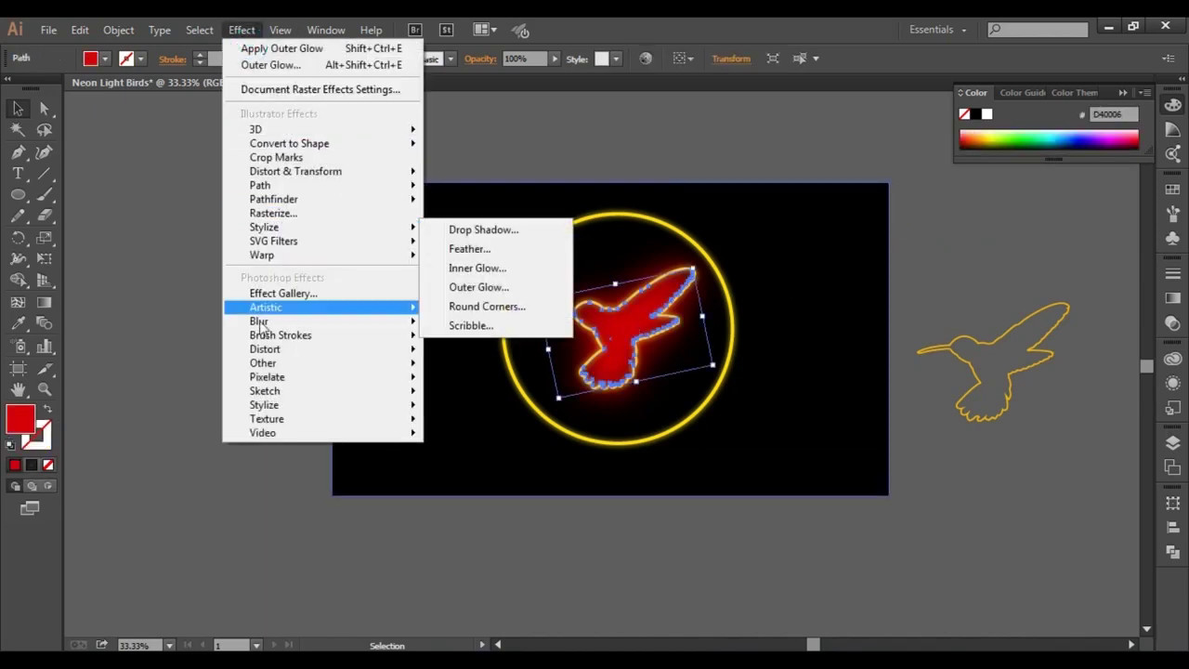
click(521, 323)
click(971, 371)
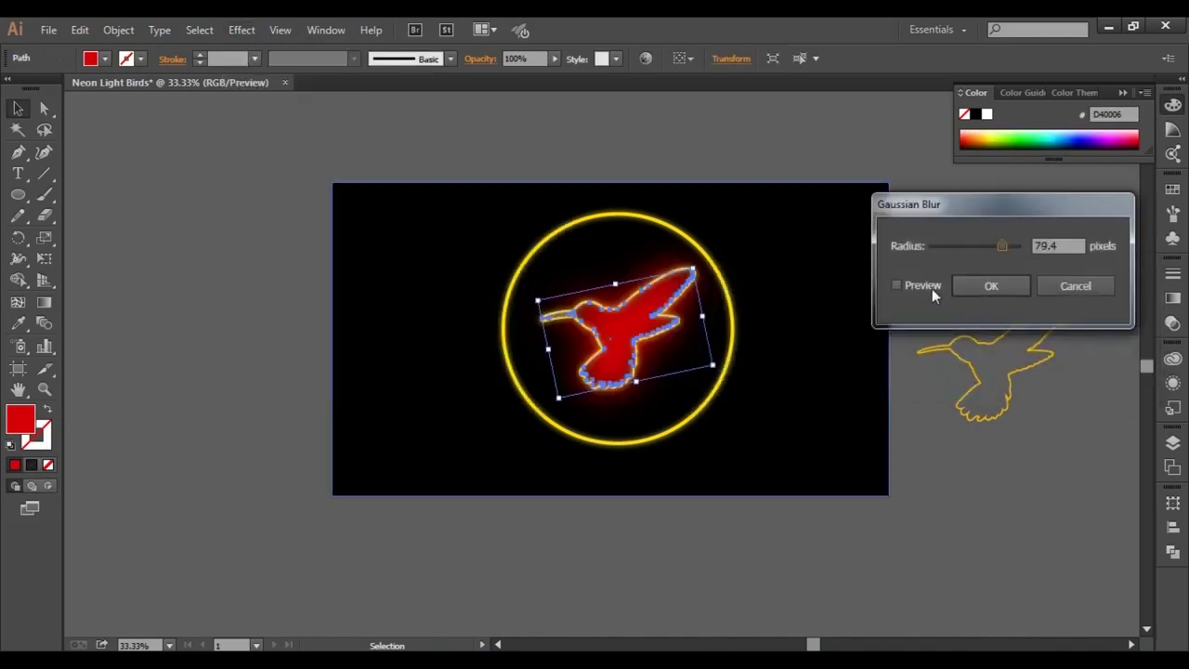
click(931, 289)
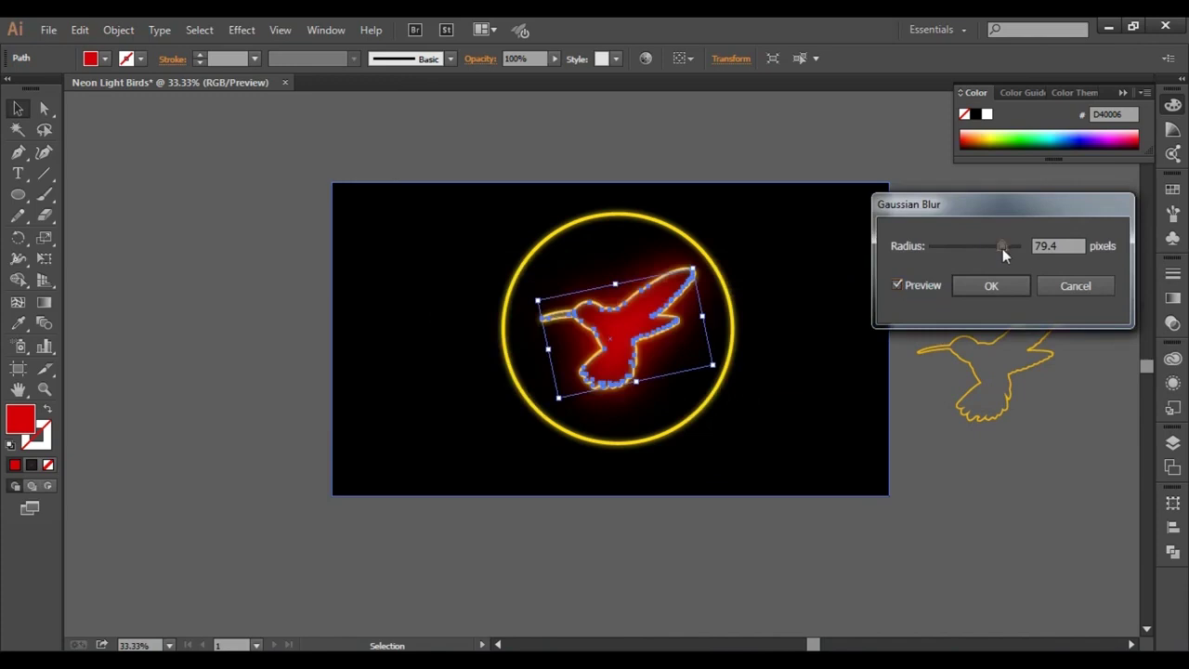
drag(1030, 248, 1011, 245)
click(975, 285)
click(958, 206)
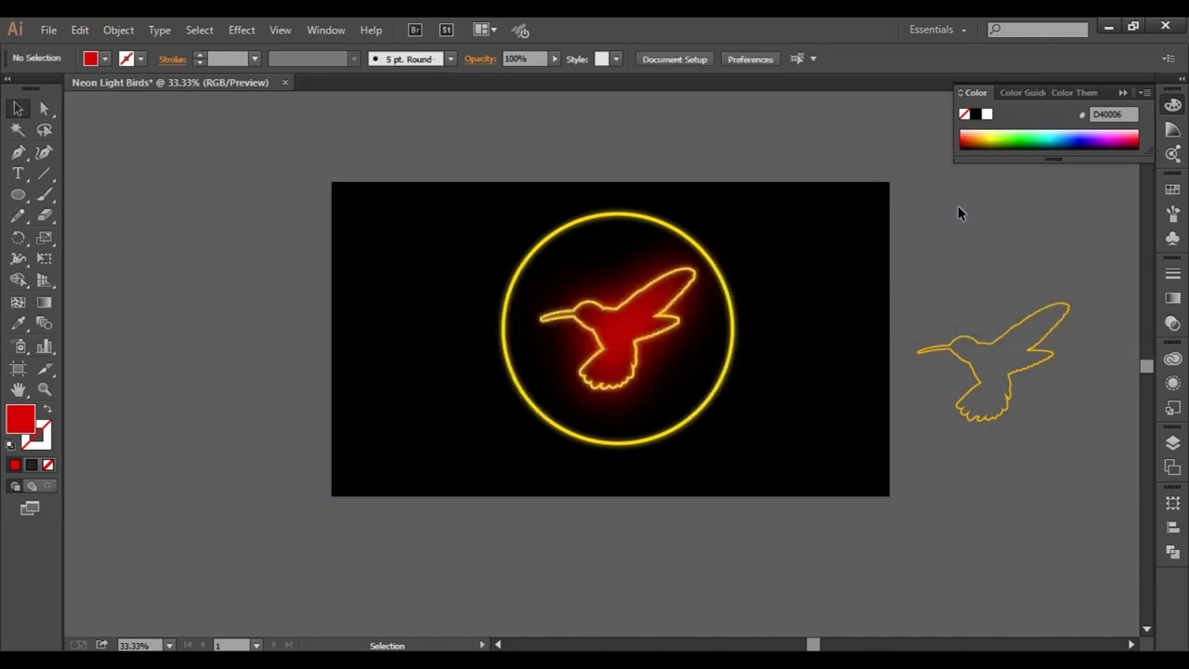
Draw a circle centered on the yellow ring and slightly larger than it, and fill it with dark red C60000
click(643, 215)
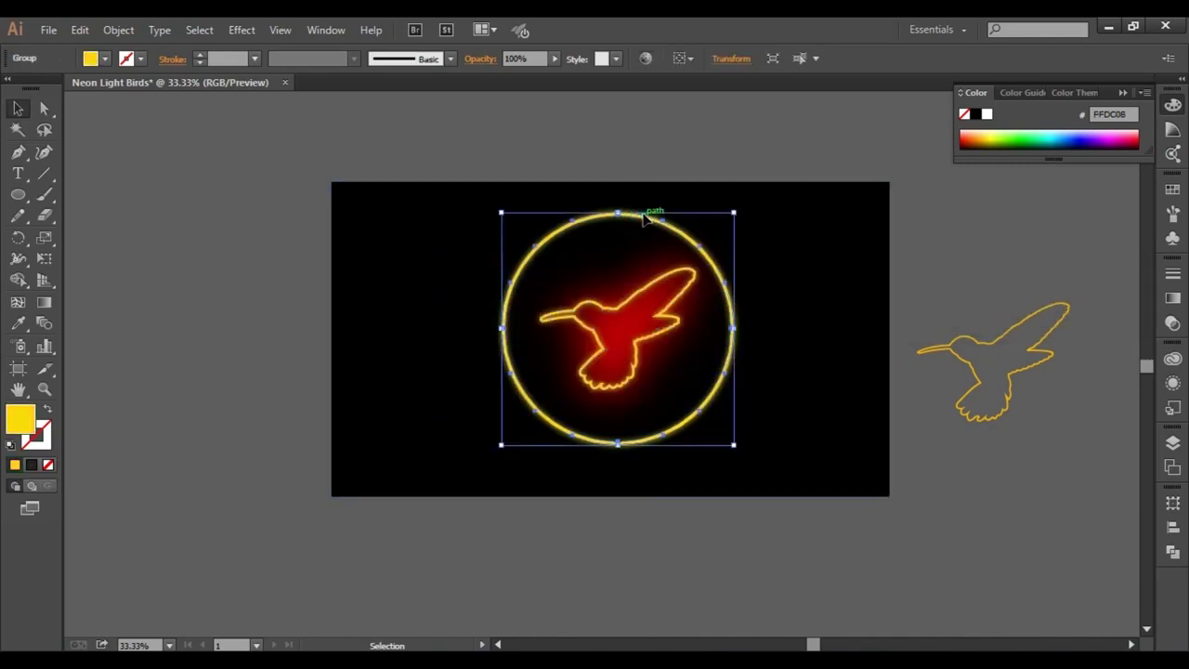
click(946, 202)
click(26, 195)
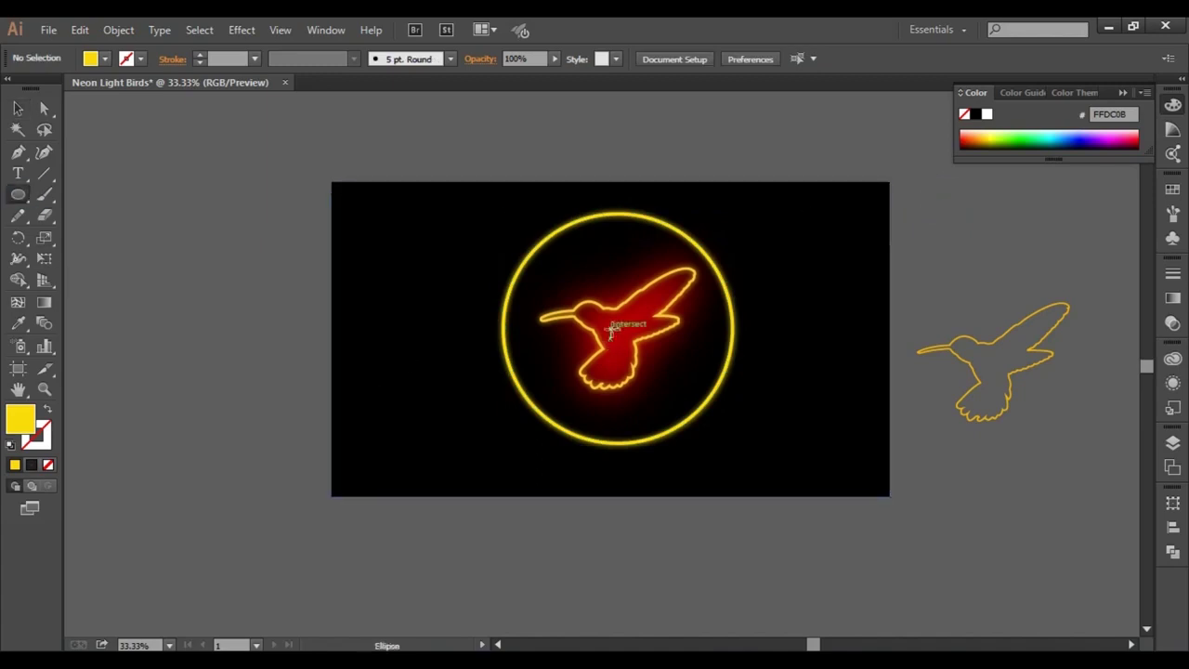
drag(618, 325, 717, 452)
click(1139, 137)
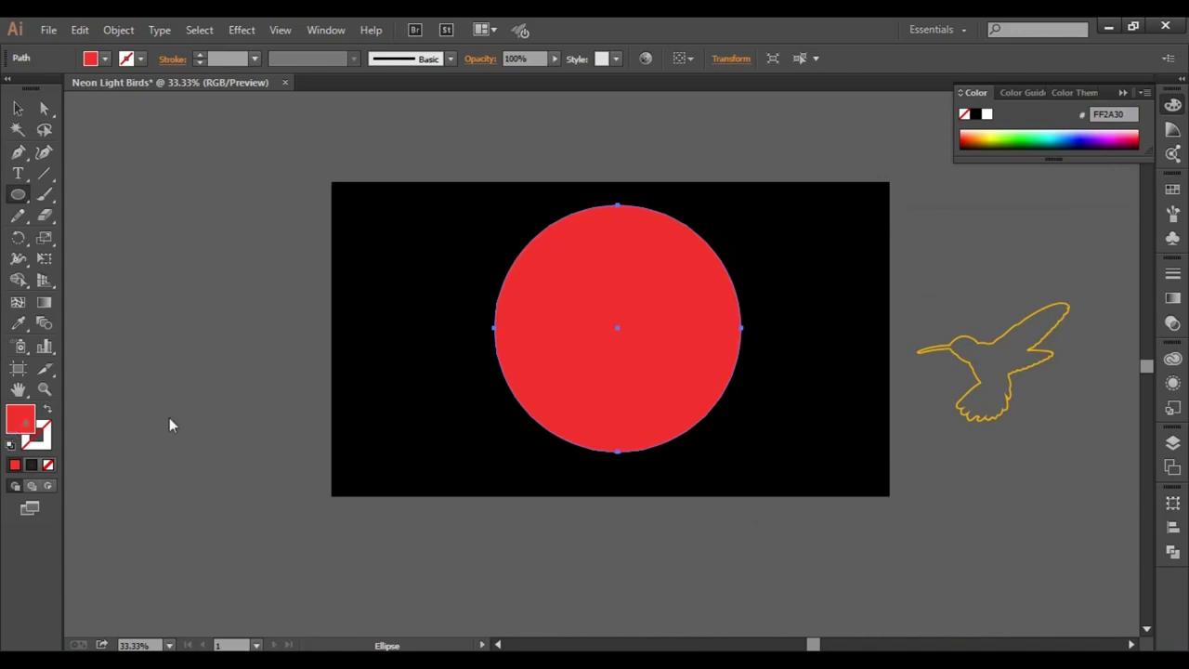
double_click(19, 428)
click(970, 321)
click(1163, 271)
Apply a Gaussian Blur with a radius of about 41 pixels to the dark red circle
key(v)
click(242, 29)
click(465, 320)
click(897, 285)
drag(1009, 245, 980, 249)
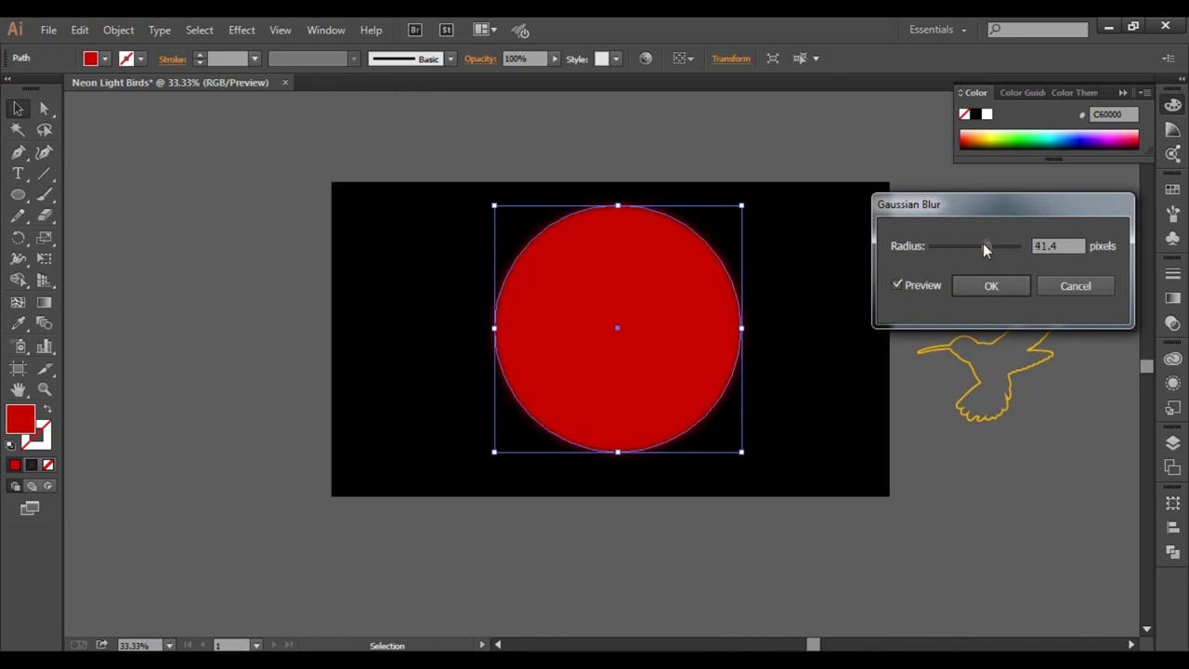
click(991, 285)
Place the blurred red circle behind the neon hummingbird and ring, with the black background rectangle at the very back
right_click(589, 240)
mouse_move(671, 491)
click(825, 545)
click(937, 223)
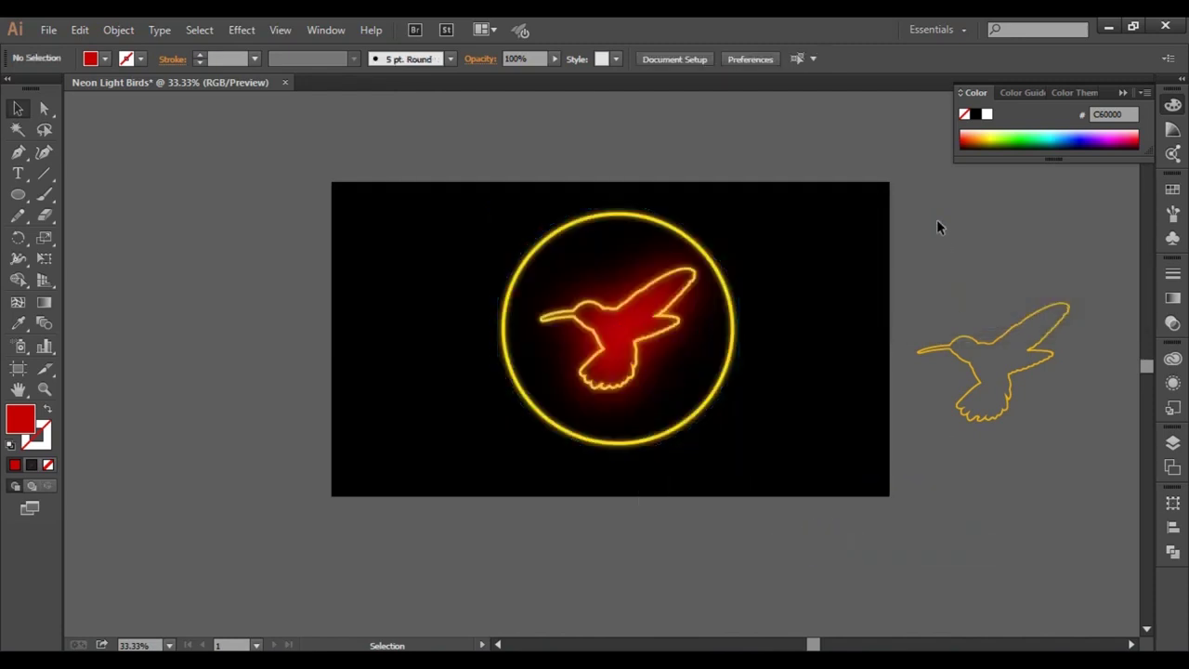
right_click(823, 234)
click(725, 537)
click(944, 257)
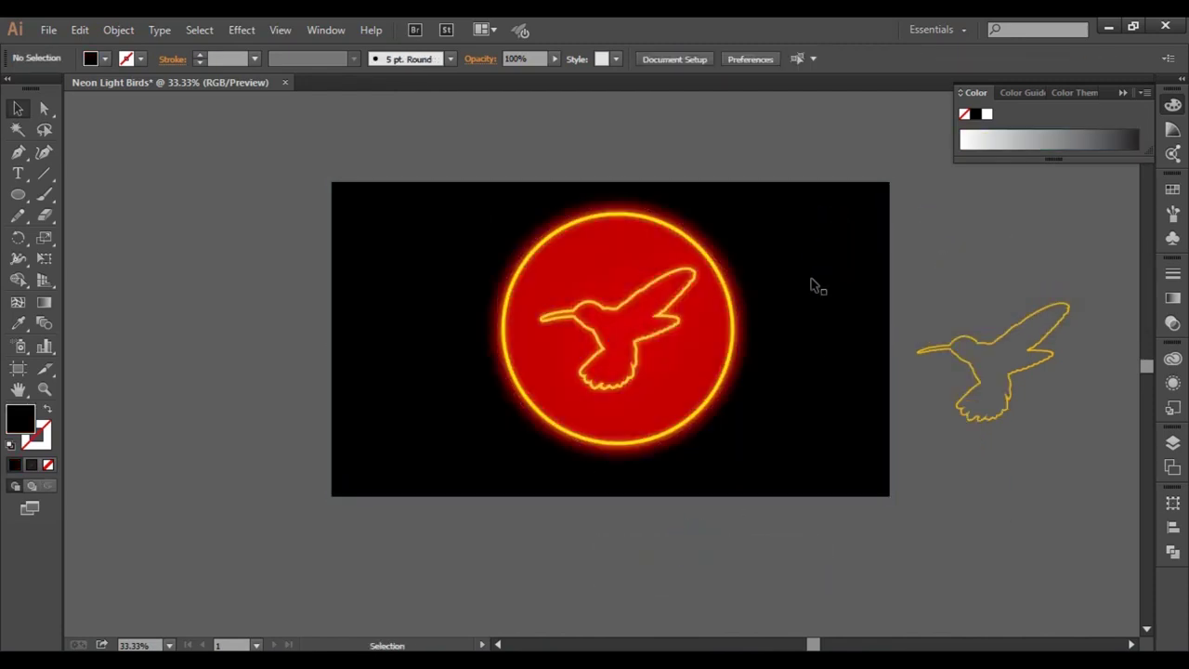
Lower the opacity of the blurred red circle to 50%
click(632, 267)
click(987, 234)
click(615, 210)
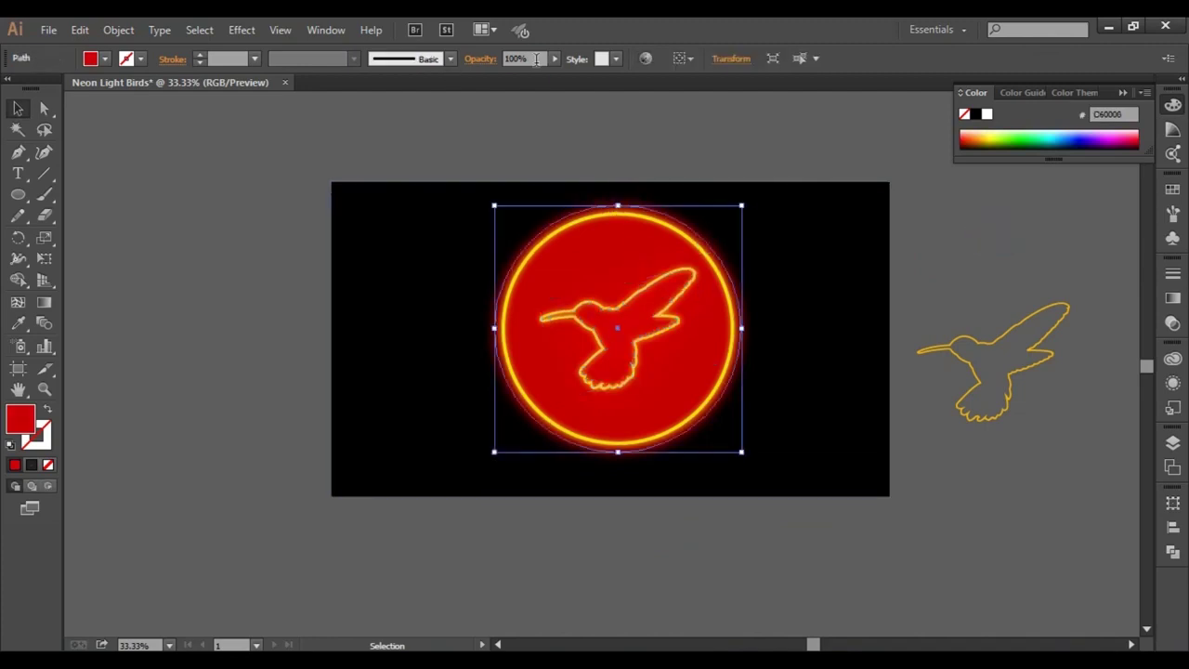
click(537, 59)
text(50)
key(Return)
click(982, 245)
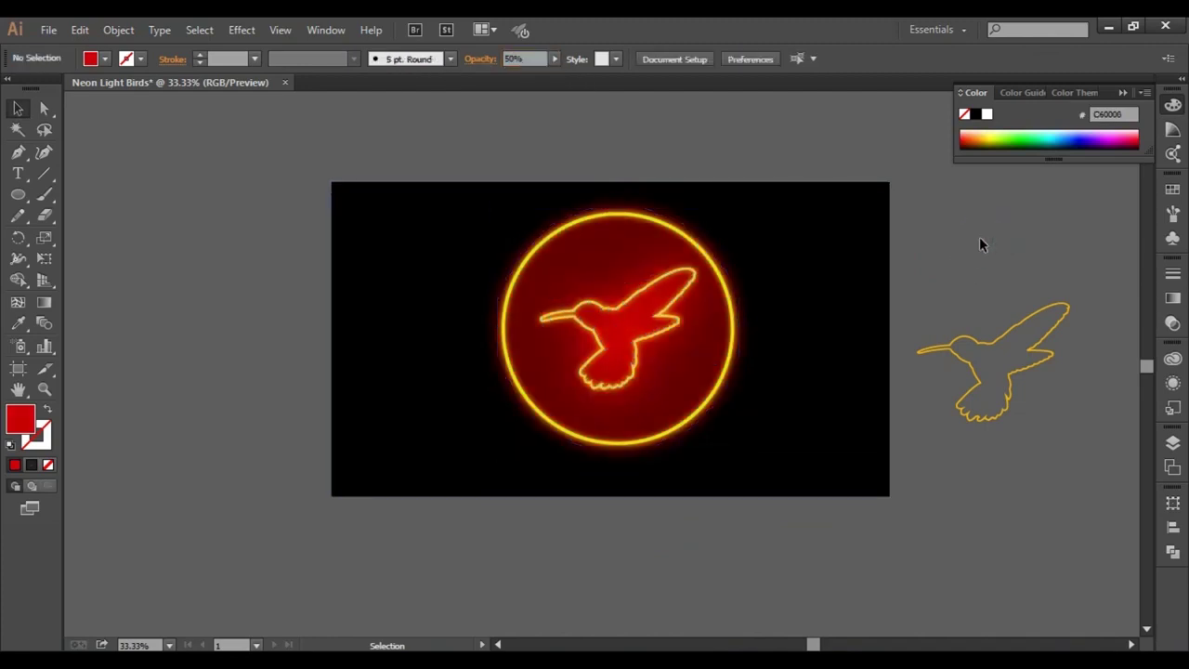
Apply another Gaussian Blur instance with a reduced radius to the semi-transparent red circle behind the neon ring
click(659, 208)
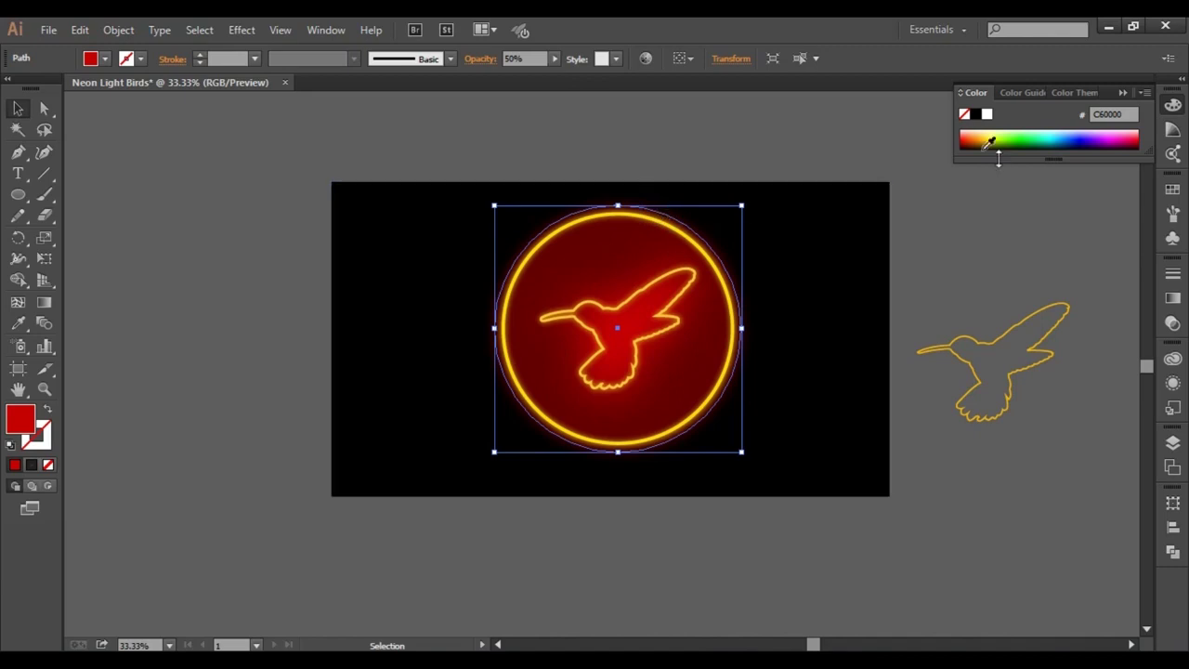
click(242, 30)
click(464, 321)
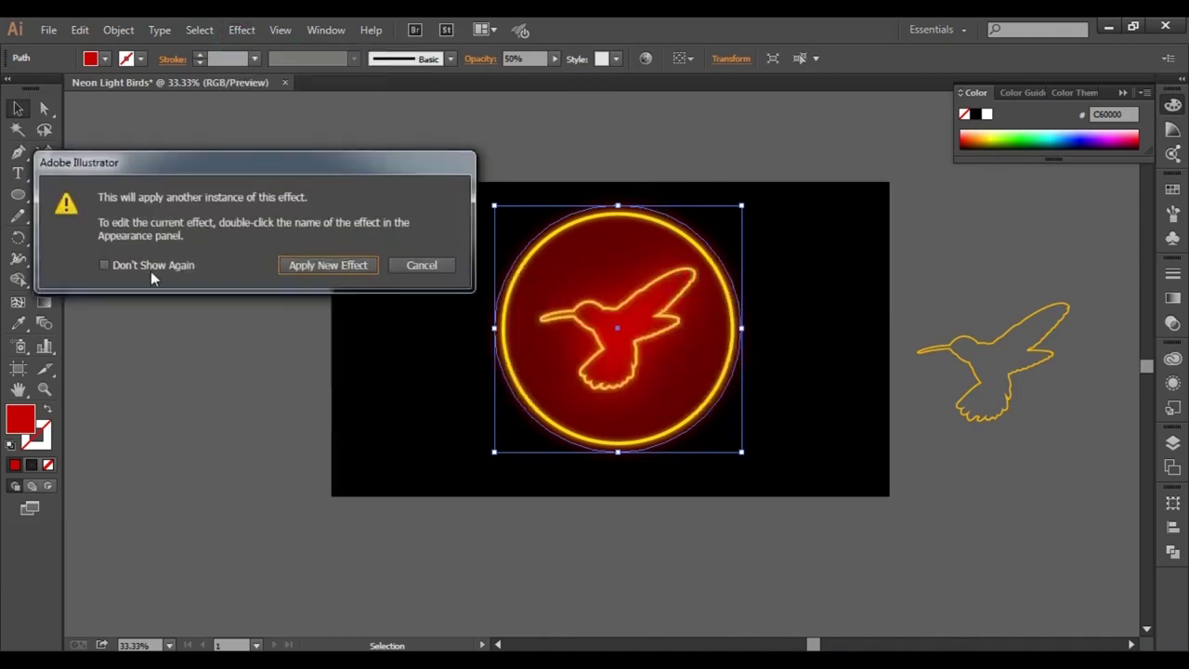
click(332, 263)
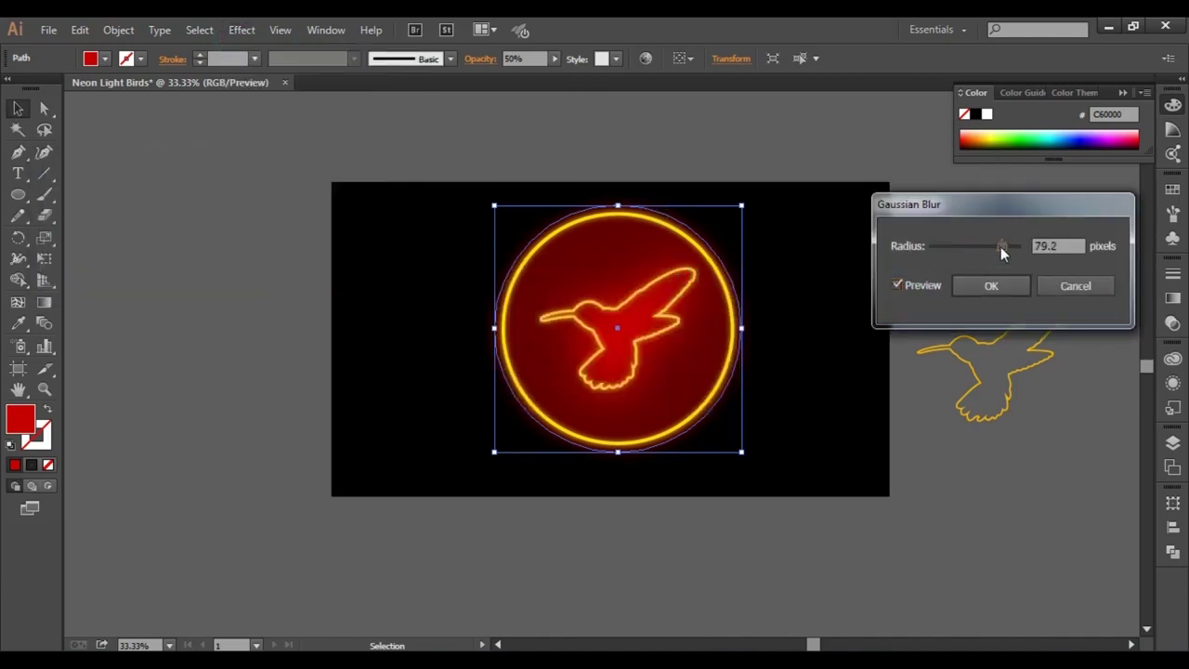
drag(1001, 247, 963, 246)
click(966, 282)
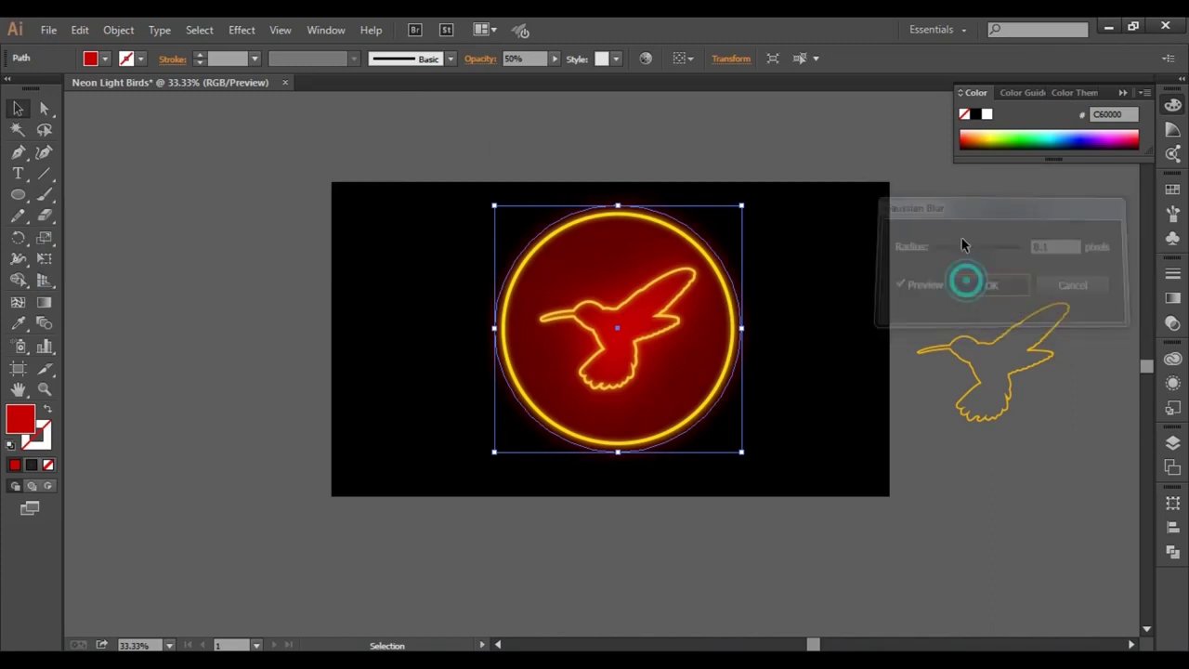
click(963, 217)
Swap the blurred red circle's fill to a stroke and shrink it to match the yellow ring's size
click(642, 247)
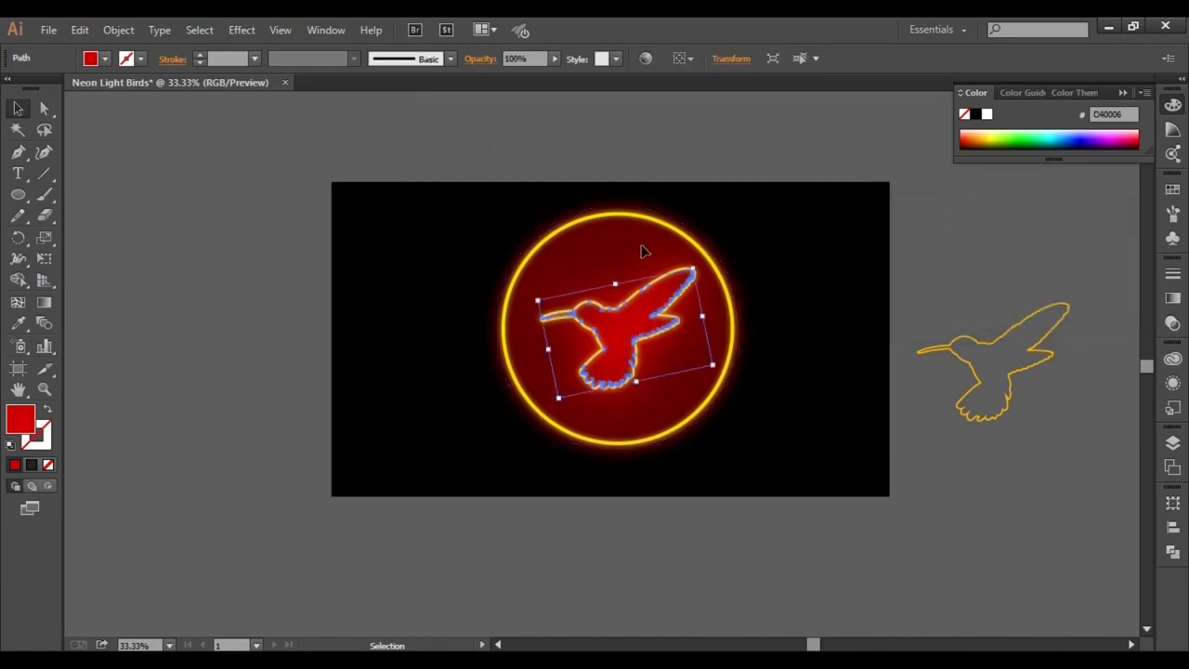
click(575, 209)
key(shift+x)
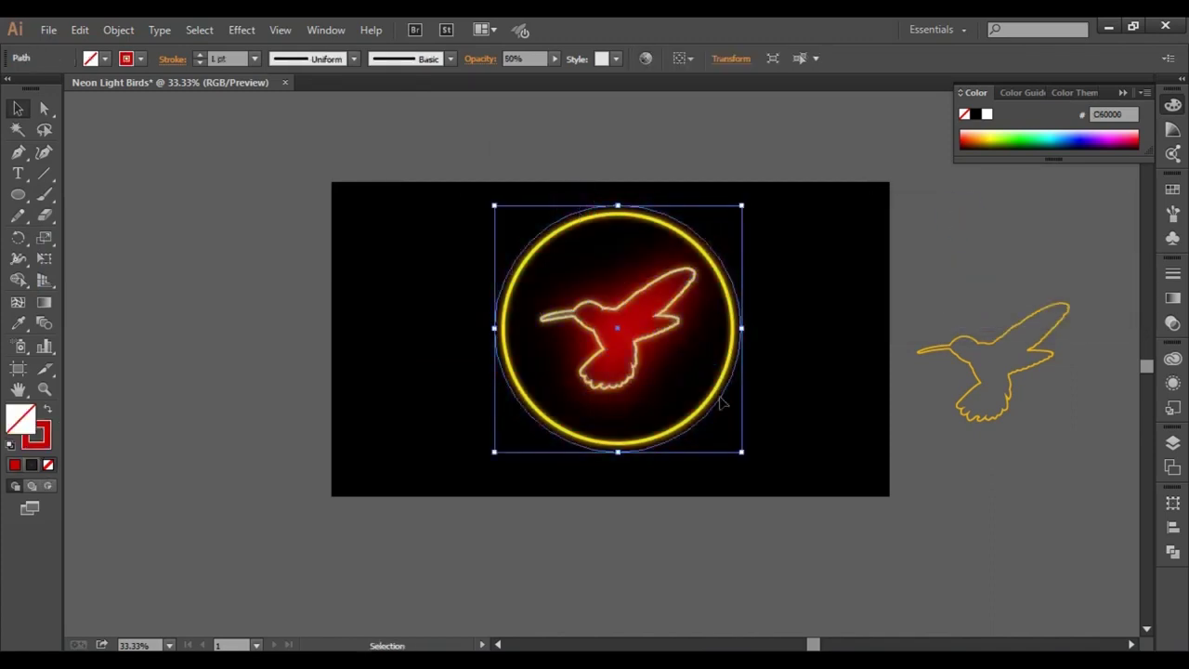
drag(743, 454, 741, 444)
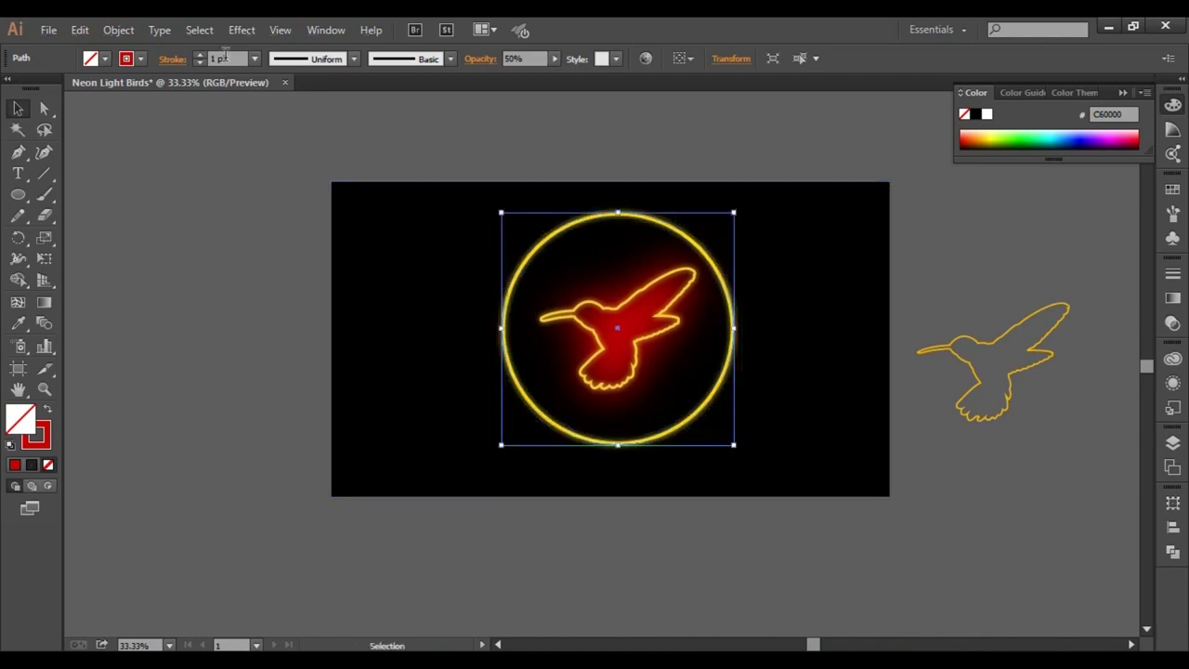
Set the red circle's stroke weight to 42 pt
scroll(226, 55, up, 11)
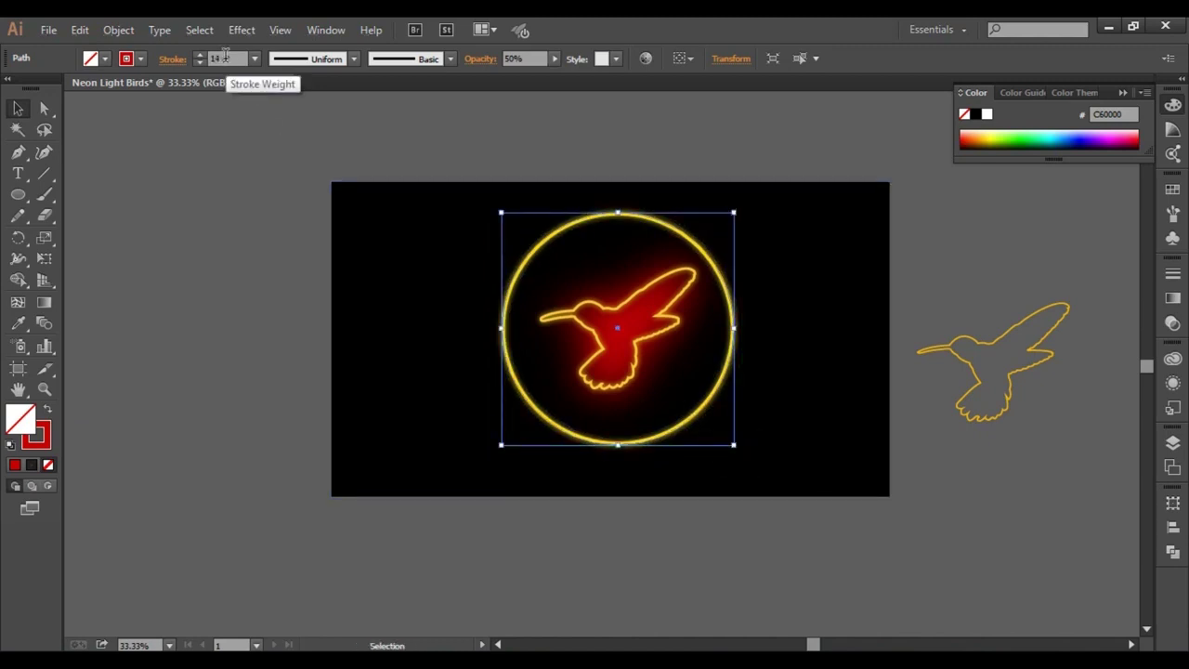
scroll(235, 59, up, 11)
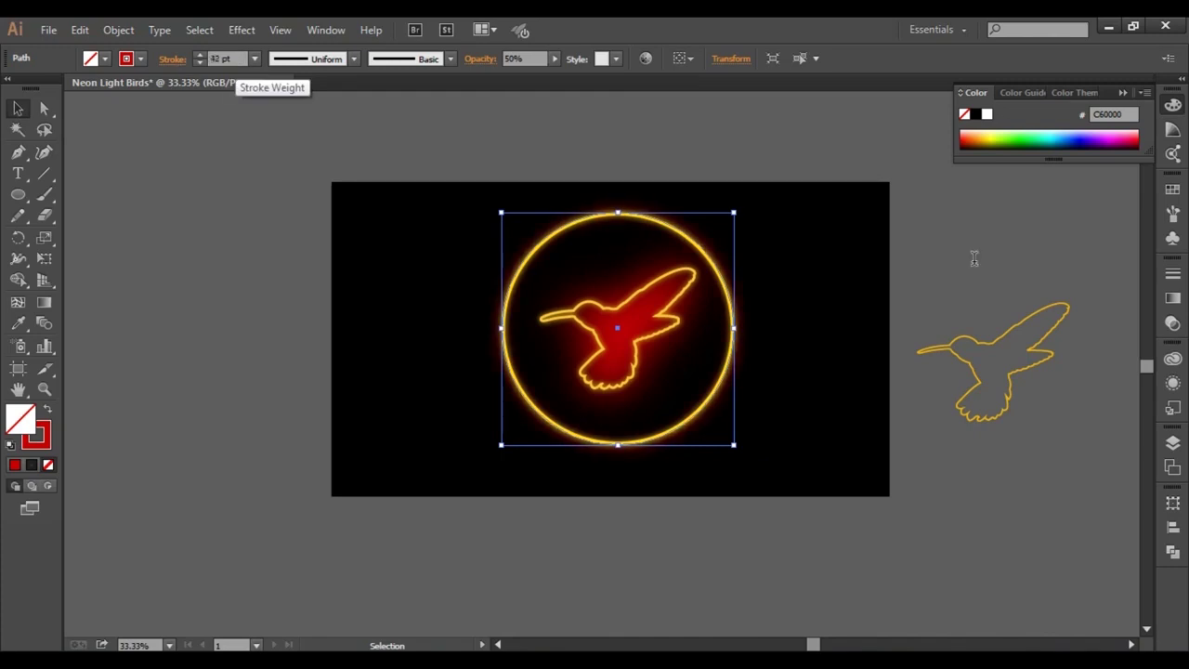
click(951, 235)
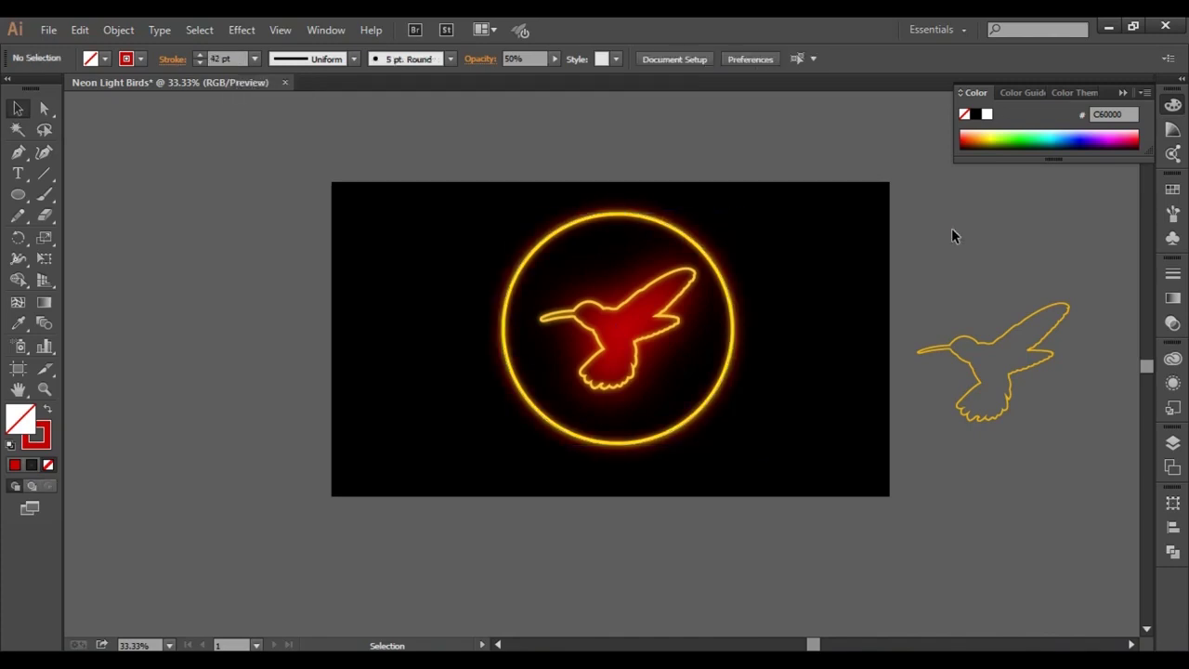
Paste a brick wall image, fit it to the artboard and send it to the back
key(ctrl+v)
drag(581, 363, 345, 207)
drag(452, 265, 890, 496)
right_click(600, 268)
click(827, 435)
Try the Screen blend mode on the black background rectangle, then set it to Overlay
click(788, 215)
click(1173, 322)
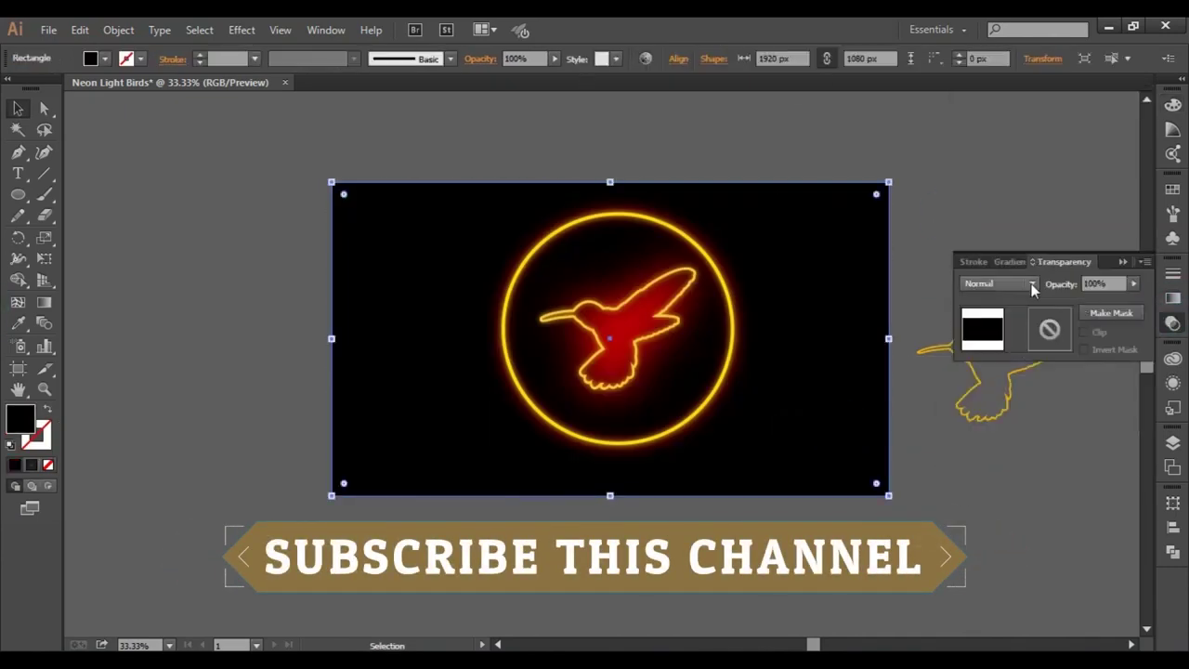
click(998, 284)
click(992, 407)
click(998, 283)
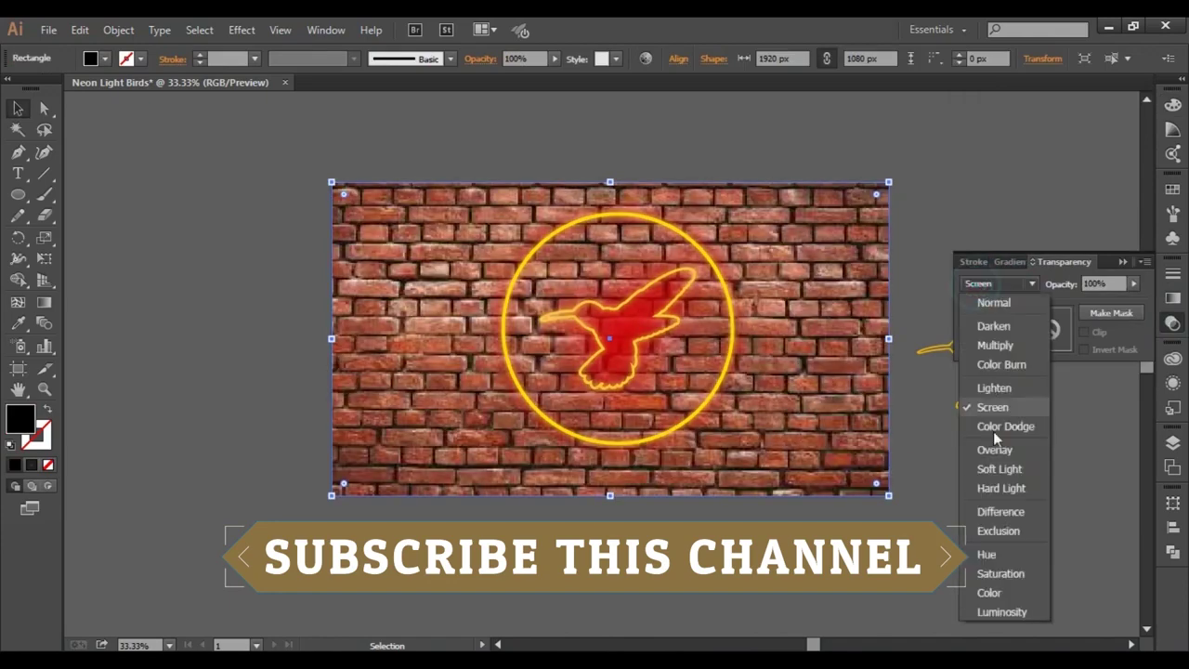
click(992, 447)
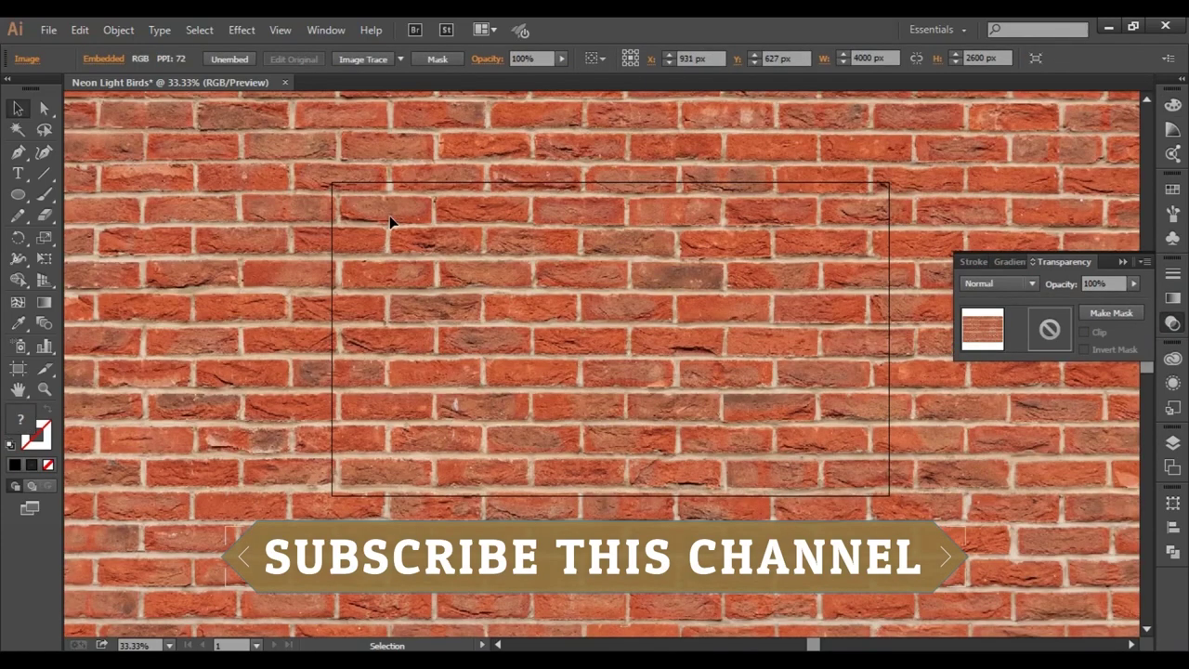
Scale the replacement brick wall image down to 1920 px wide and align it with the artboard's edges
key(ctrl+minus)
key(ctrl+minus)
key(ctrl+minus)
key(ctrl+minus)
key(ctrl+minus)
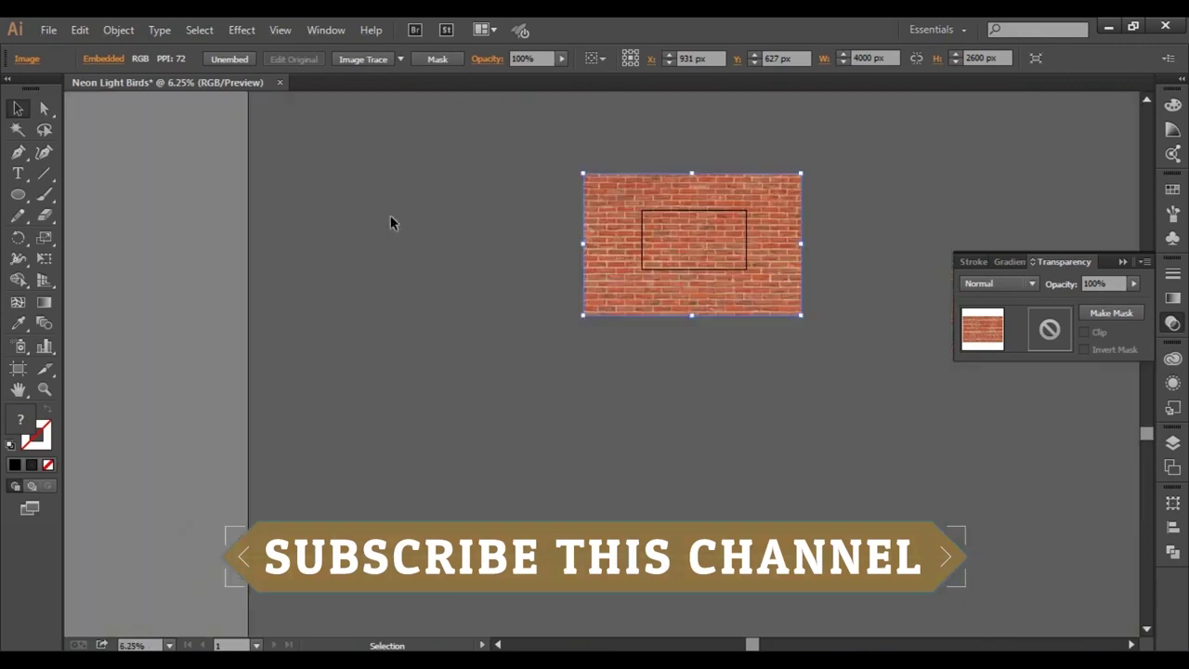
drag(797, 311, 760, 281)
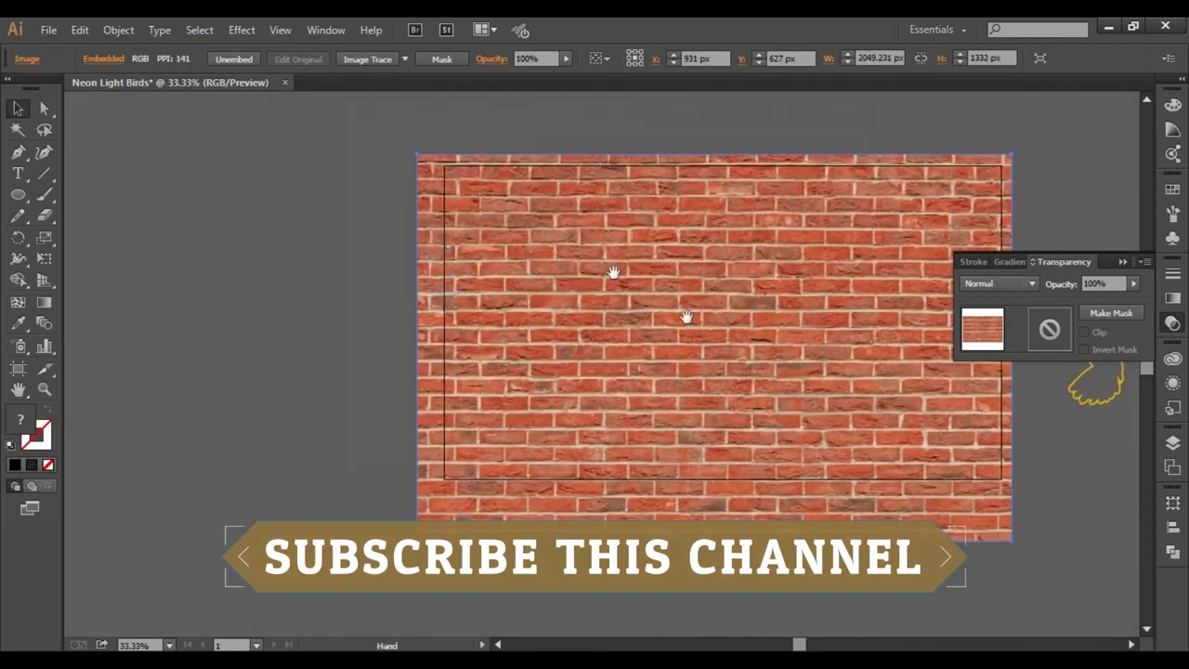
drag(538, 223, 505, 212)
drag(1032, 559, 809, 407)
scroll(796, 234, up, 2)
drag(785, 578, 777, 572)
scroll(782, 200, up, 2)
drag(762, 232, 771, 241)
Send the replacement brick wall image to the back, behind the black rectangle and the neon artwork
right_click(598, 253)
click(642, 353)
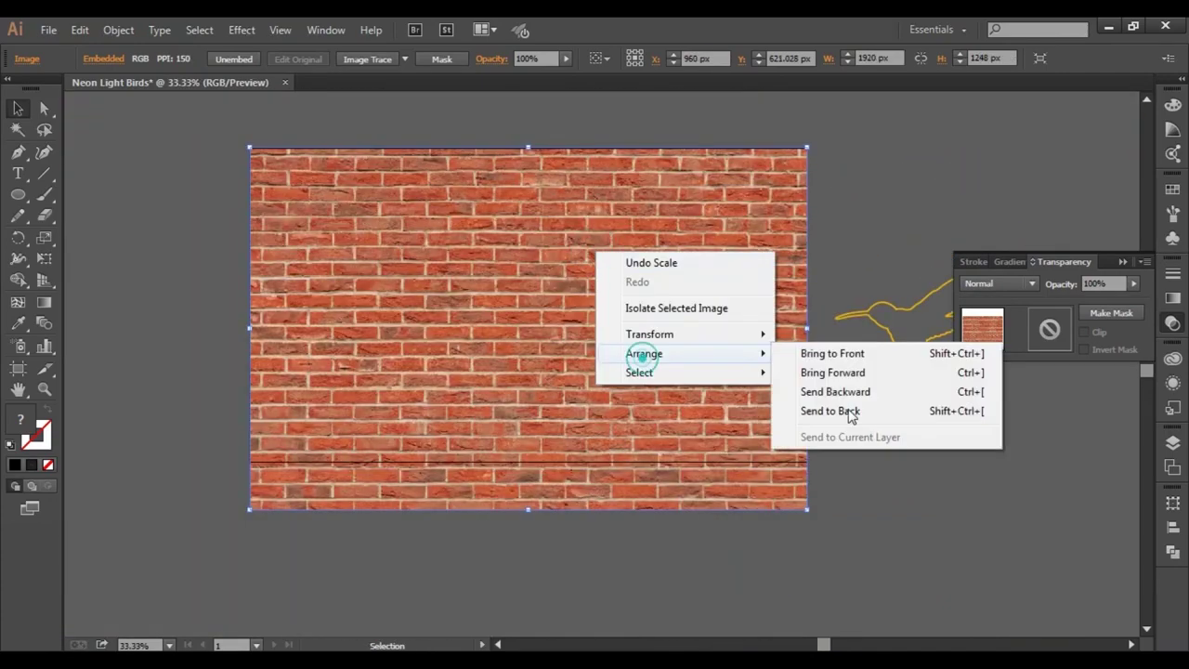
click(850, 412)
click(711, 520)
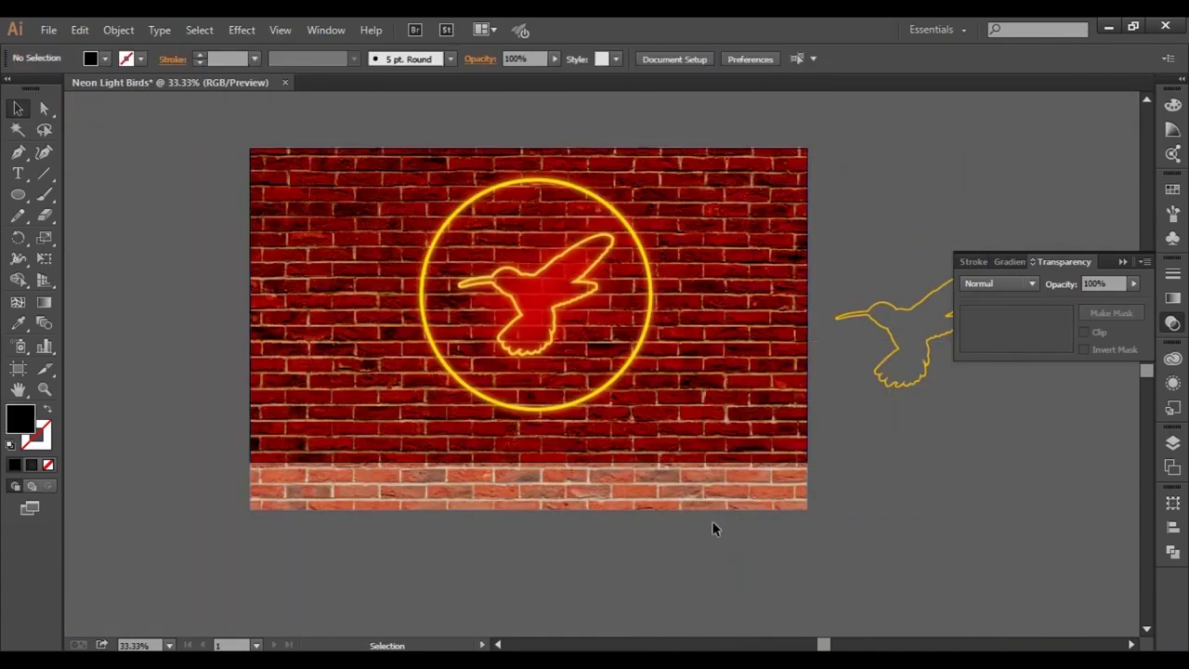
Fill the black background rectangle with a radial gradient
click(732, 418)
click(862, 257)
click(730, 194)
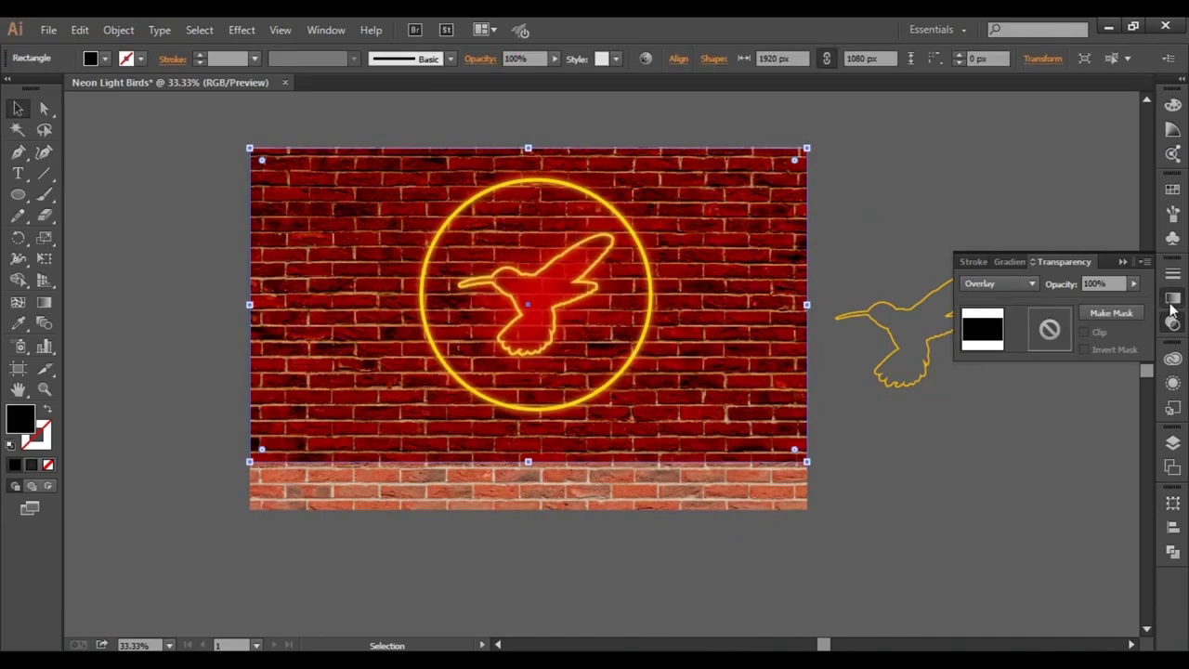
click(1172, 297)
click(976, 287)
click(839, 322)
click(1083, 283)
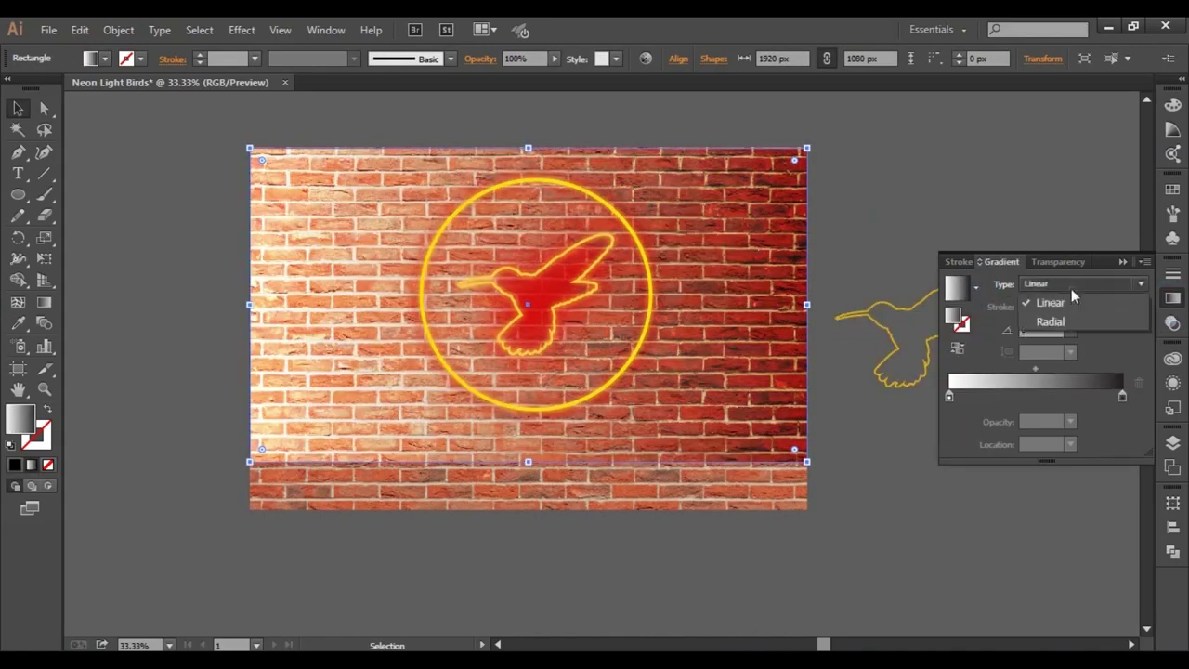
click(1041, 320)
Color the radial gradient's inner stop dark red and its outer stop black
click(949, 398)
double_click(949, 400)
click(1121, 419)
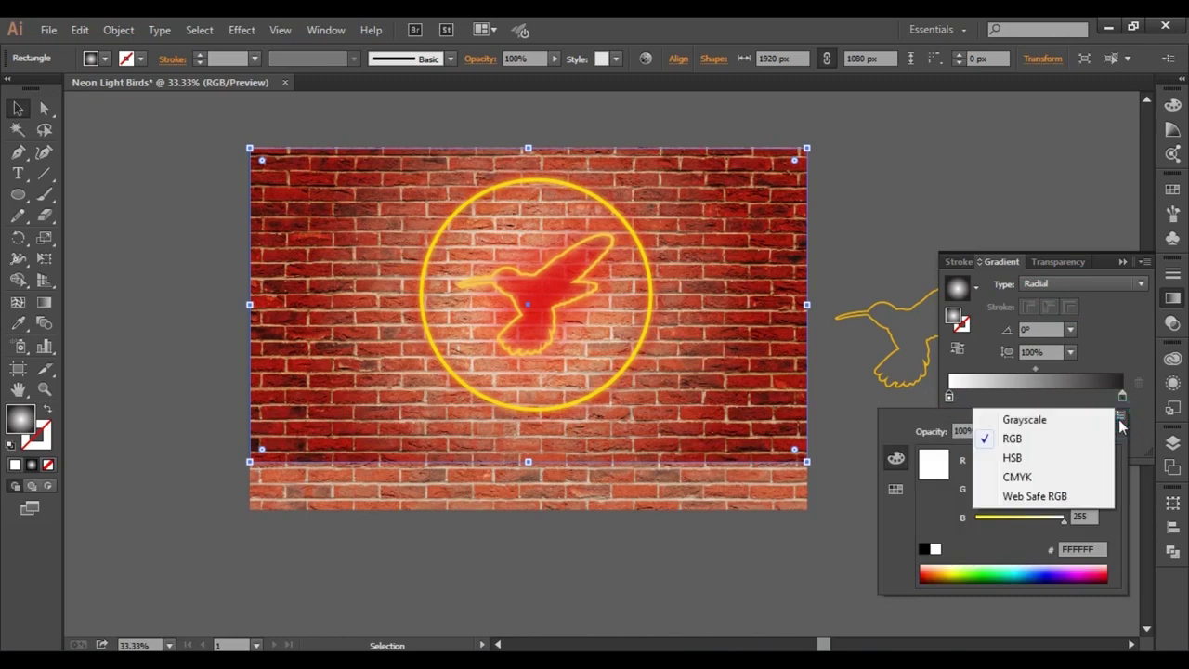
click(925, 549)
double_click(1122, 397)
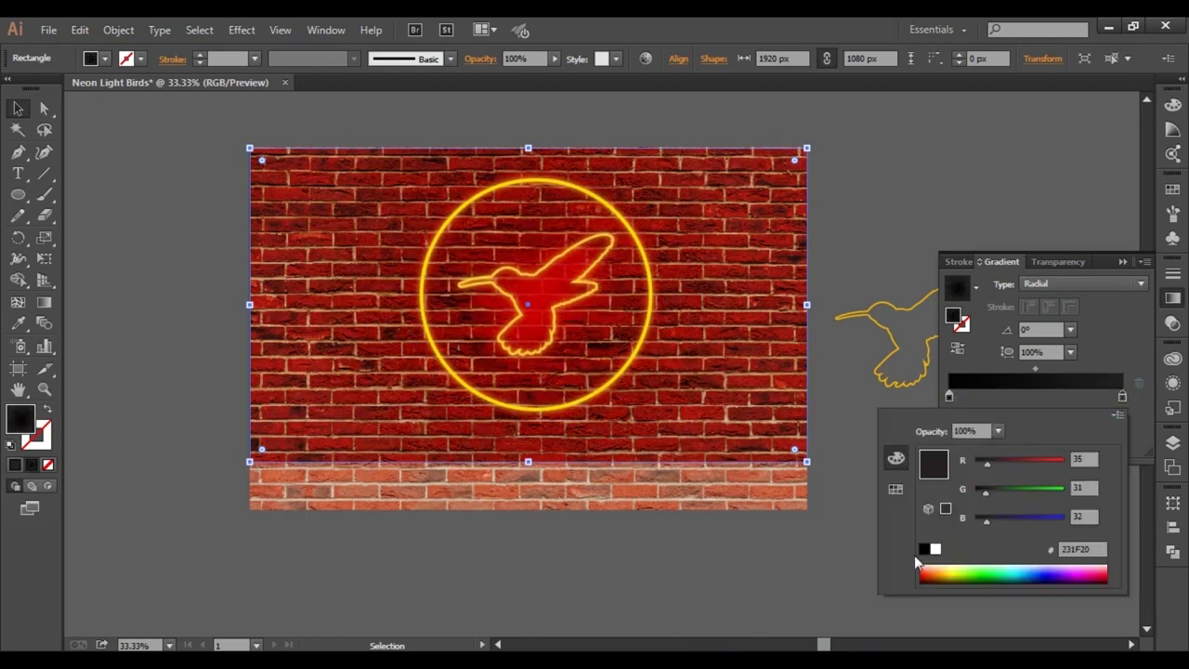
click(924, 549)
double_click(950, 396)
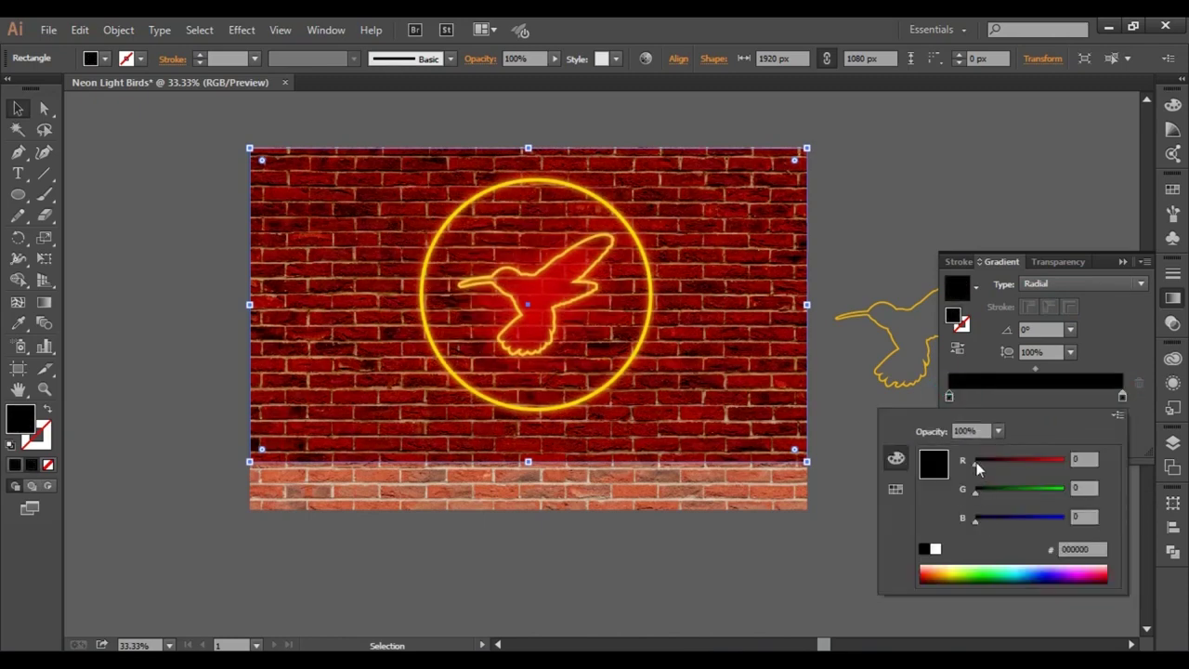
drag(1020, 461, 1049, 465)
double_click(1123, 397)
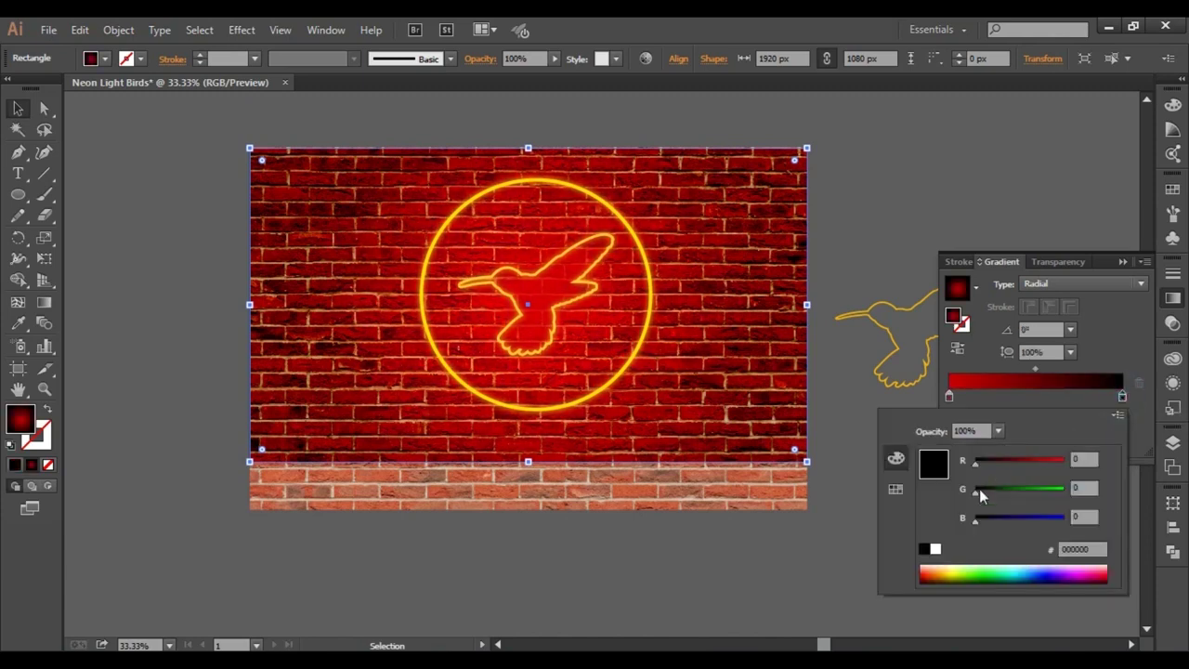
click(1123, 396)
Move the gradient midpoint to 34.73% and tighten the radial gradient around the hummingbird with a 93.7% aspect ratio
drag(1035, 370, 1010, 369)
key(g)
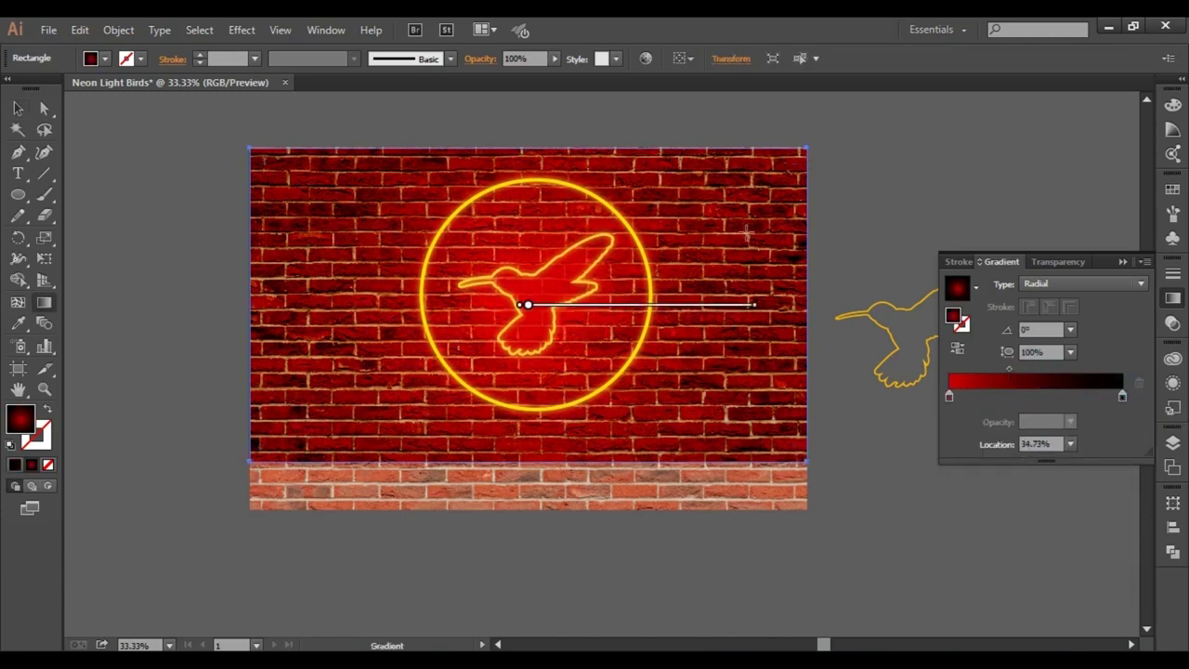
scroll(575, 196, up, 1)
scroll(574, 196, up, 1)
drag(528, 162, 528, 244)
drag(302, 389, 413, 392)
drag(530, 315, 529, 258)
drag(645, 390, 694, 391)
drag(530, 202, 531, 236)
drag(364, 389, 370, 391)
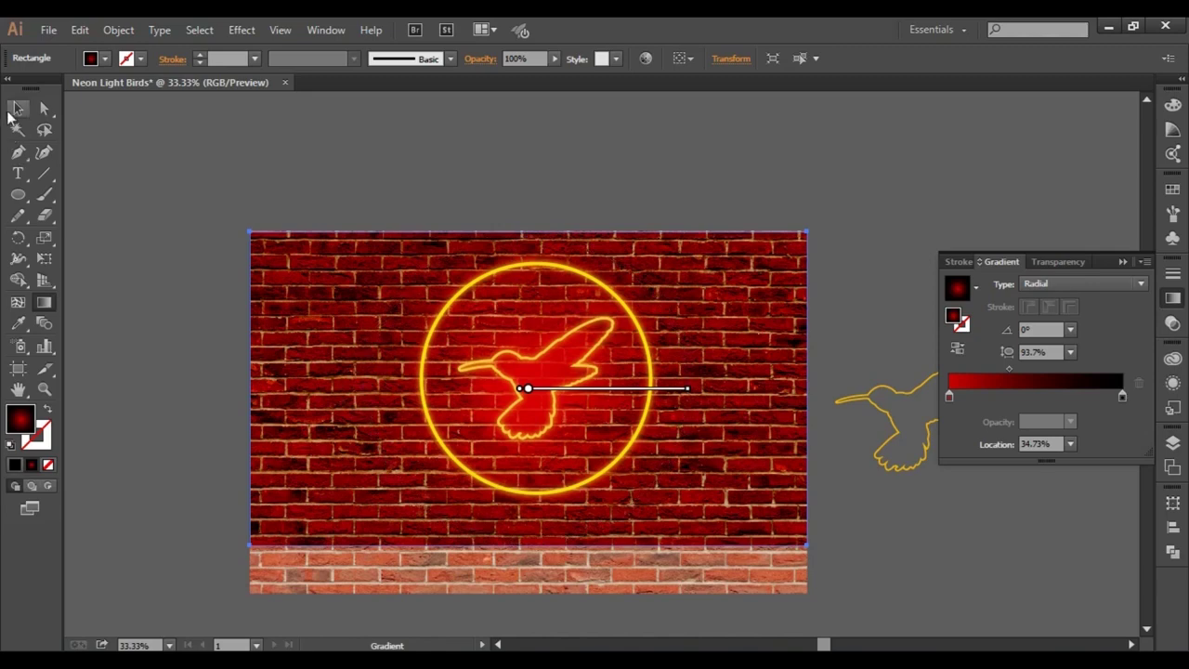
Try the Soft Light blend mode on the gradient rectangle, then set it to Multiply
click(15, 110)
click(1172, 323)
click(1001, 284)
click(1030, 467)
click(1001, 285)
click(995, 346)
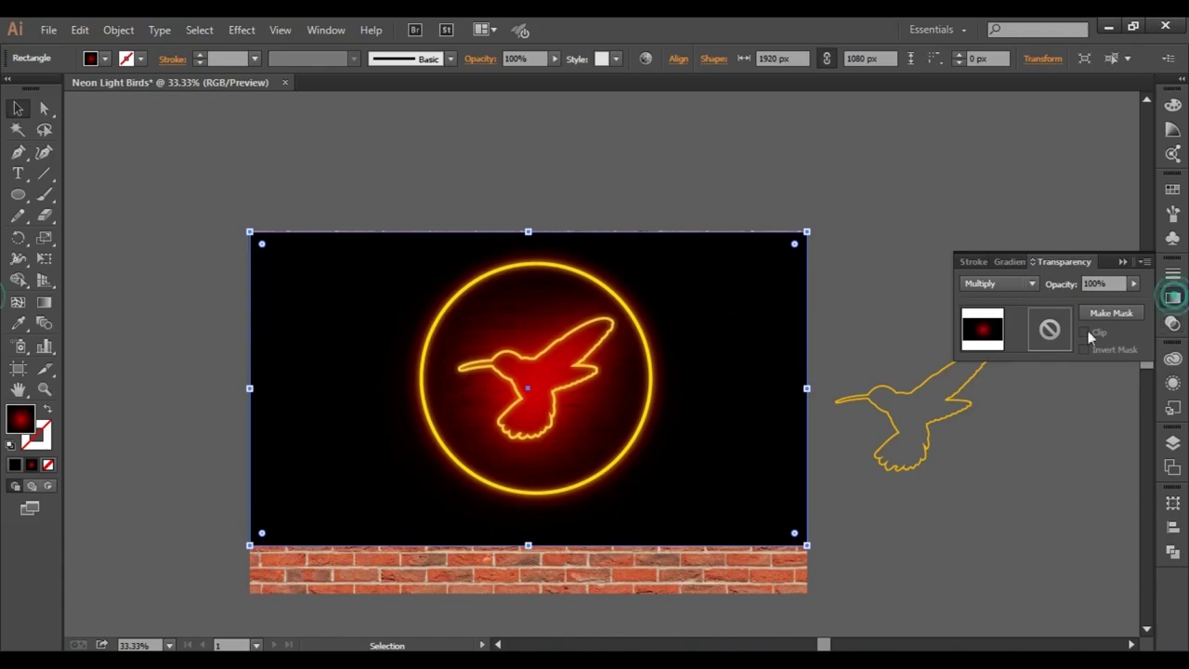
Enlarge the radial gradient until it reaches the rectangle's side edges, with an aspect ratio of 99.7%
click(1173, 297)
key(g)
drag(689, 390, 806, 391)
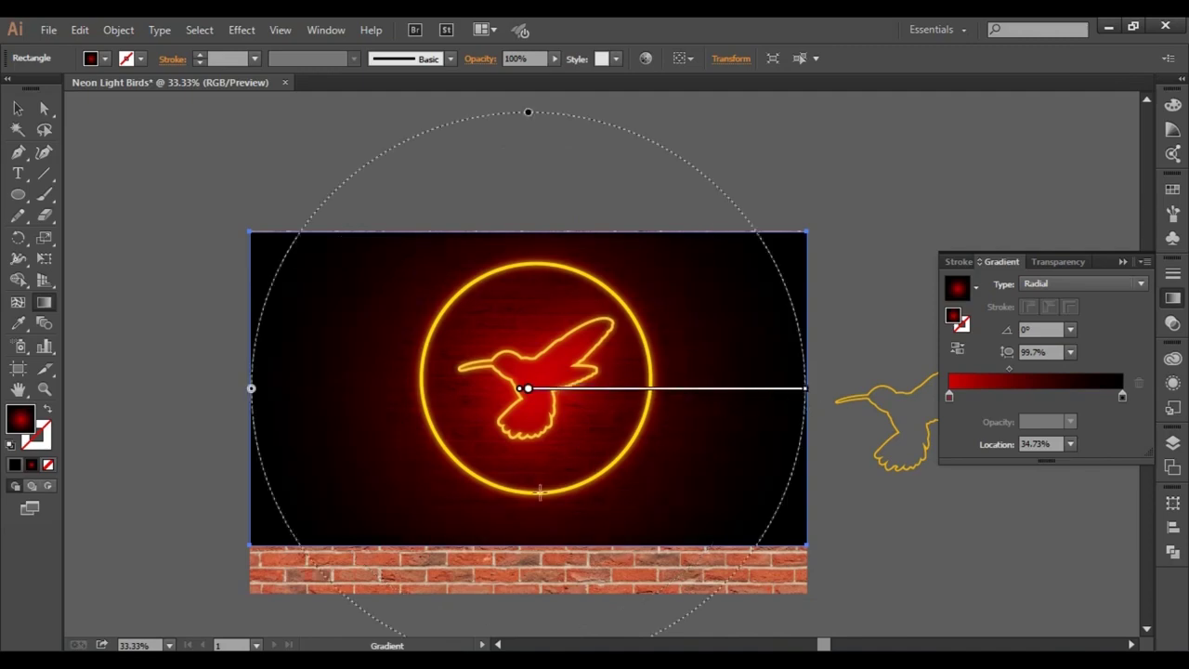
click(19, 110)
click(138, 166)
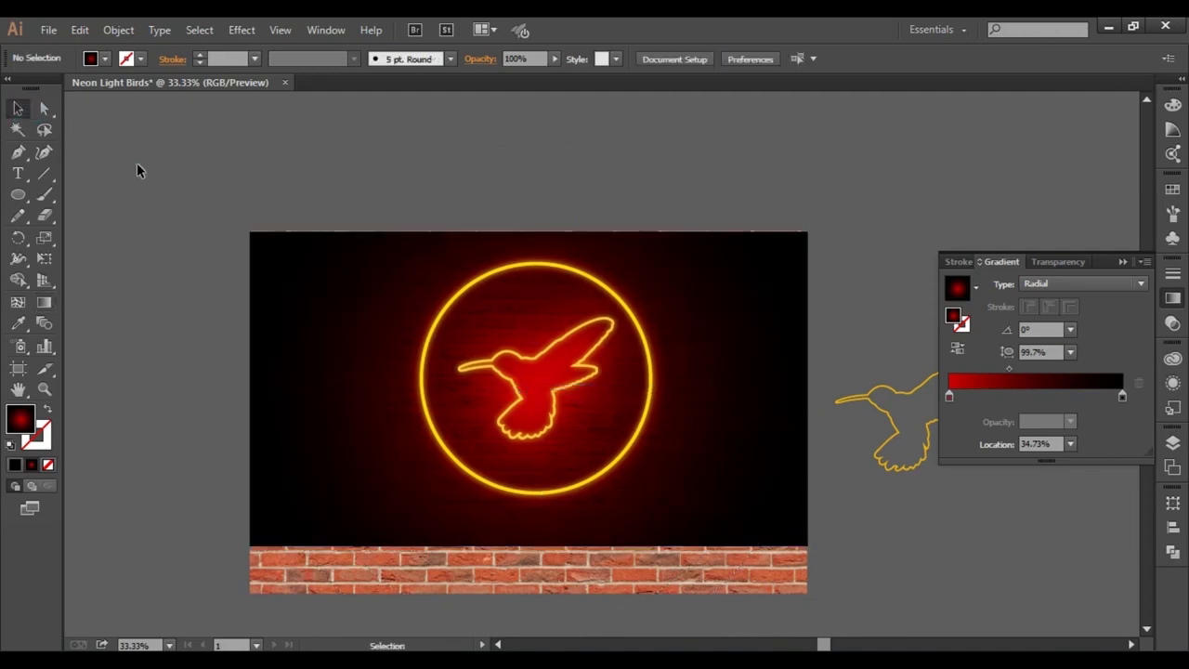
Delete the spare yellow hummingbird outline beside the artboard
scroll(605, 258, down, 2)
click(1122, 261)
click(926, 363)
key(Delete)
Place a copy of the red-to-black gradient rectangle in front of the neon hummingbird and ring
click(741, 312)
click(892, 392)
click(717, 403)
click(679, 480)
click(916, 335)
click(326, 250)
right_click(327, 248)
click(592, 493)
click(940, 286)
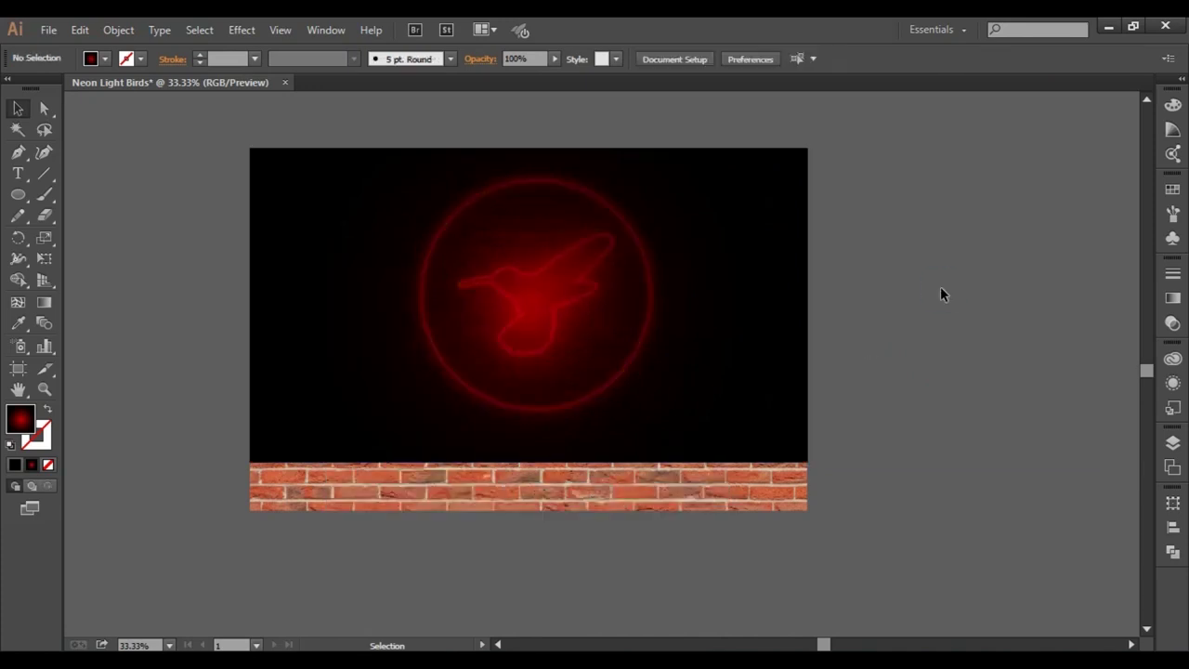
Try Screen, Overlay, Soft Light, Difference and Exclusion blending on the front gradient rectangle, then set its blend mode to Hue
click(741, 254)
click(1174, 323)
click(988, 283)
click(994, 407)
click(996, 284)
click(994, 449)
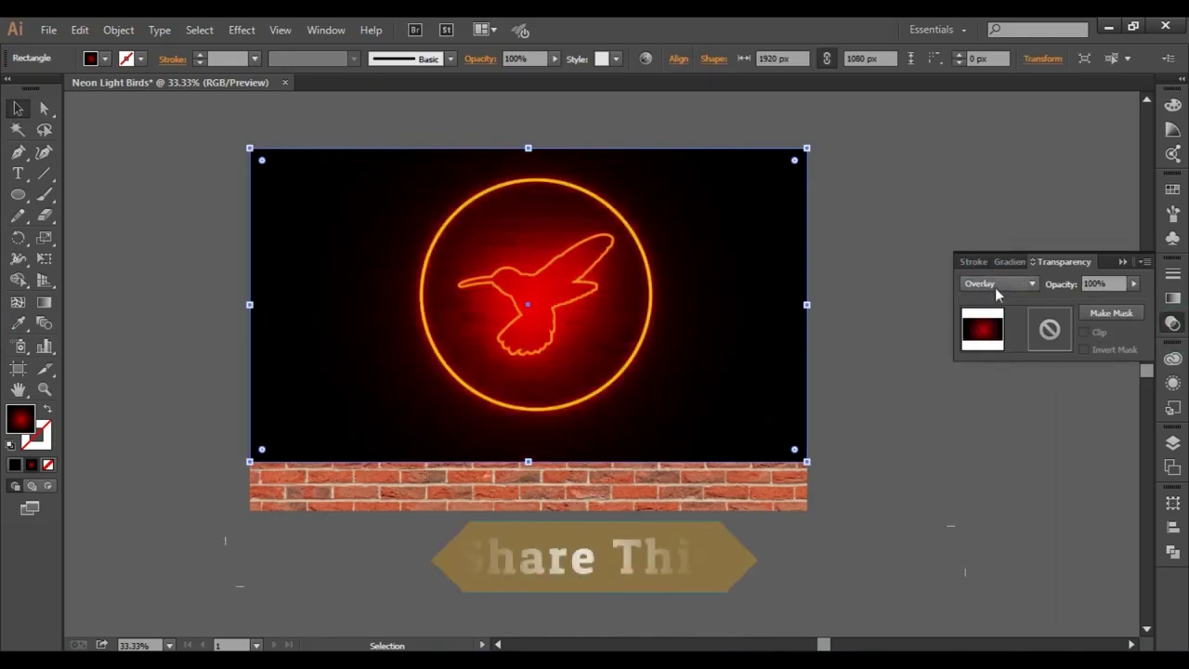
click(995, 284)
click(1000, 472)
click(996, 283)
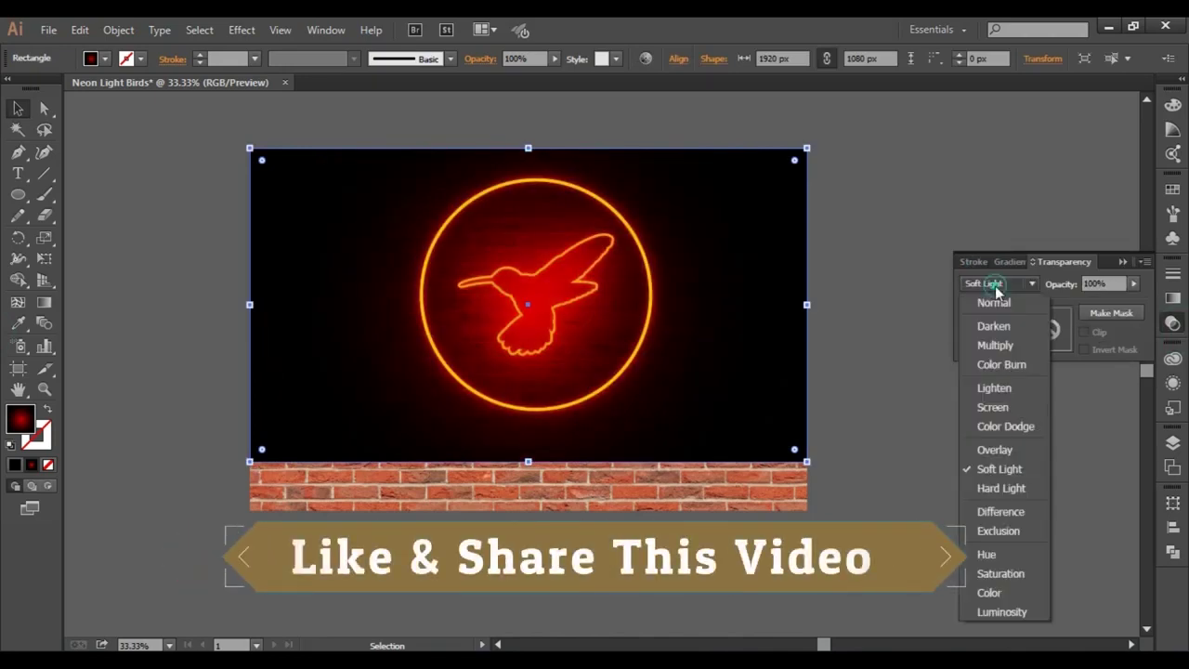
click(988, 510)
click(996, 284)
click(989, 528)
click(995, 284)
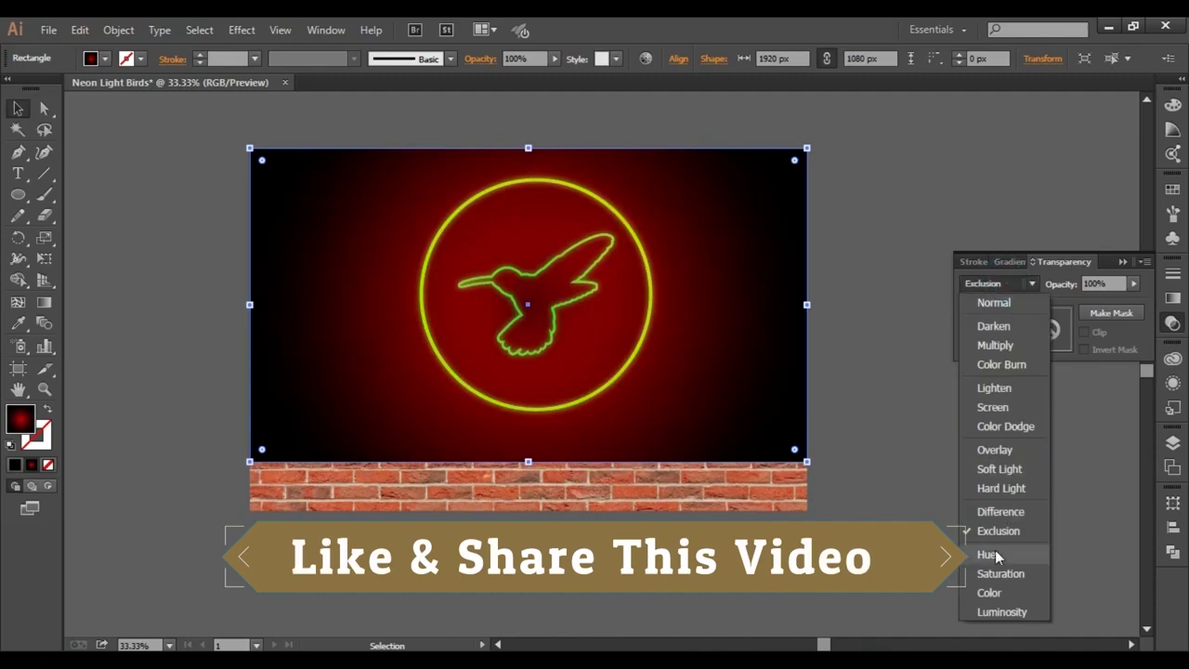
click(990, 549)
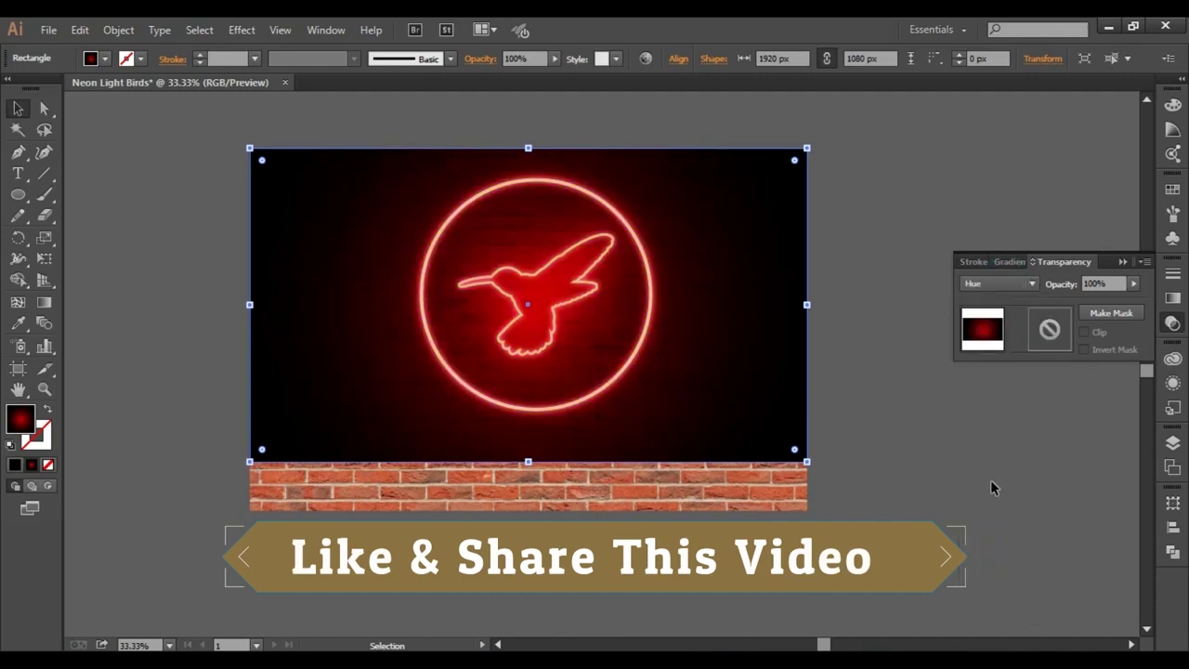
Select the overlapping gradient rectangles and the brick image at the artboard's upper-left corner and lock them
click(218, 153)
click(270, 156)
drag(205, 137, 277, 233)
key(ctrl+2)
Start a Drop Shadow effect on the neon ring with its live preview enabled
scroll(446, 230, up, 2)
click(446, 226)
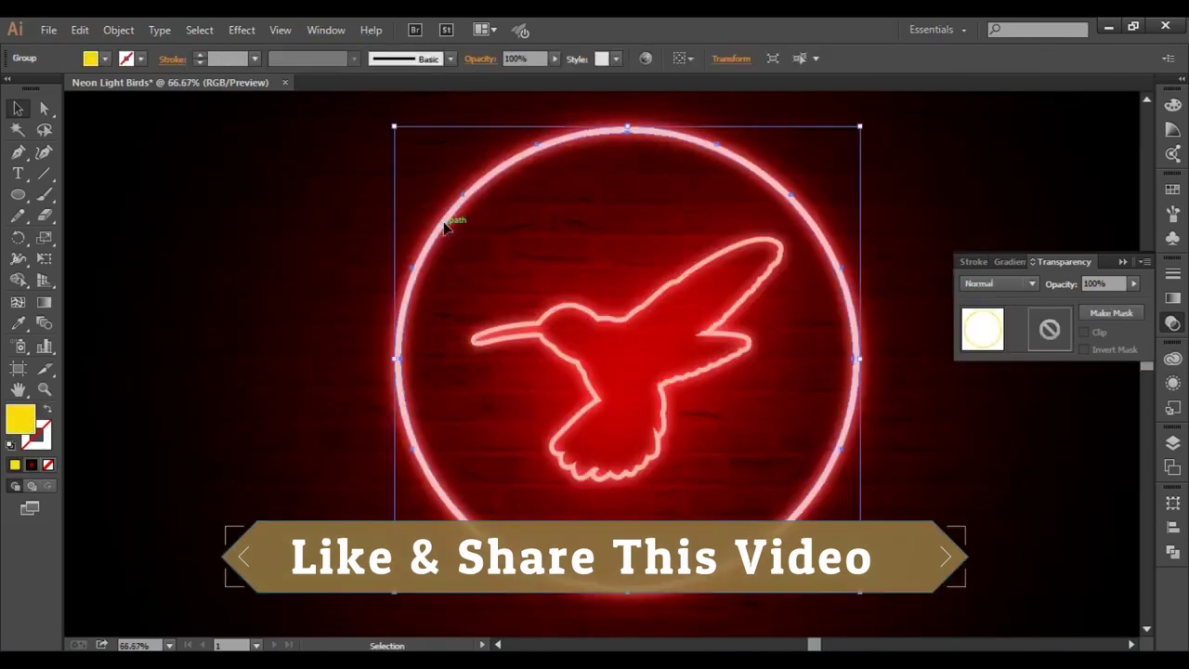
click(241, 29)
mouse_move(269, 223)
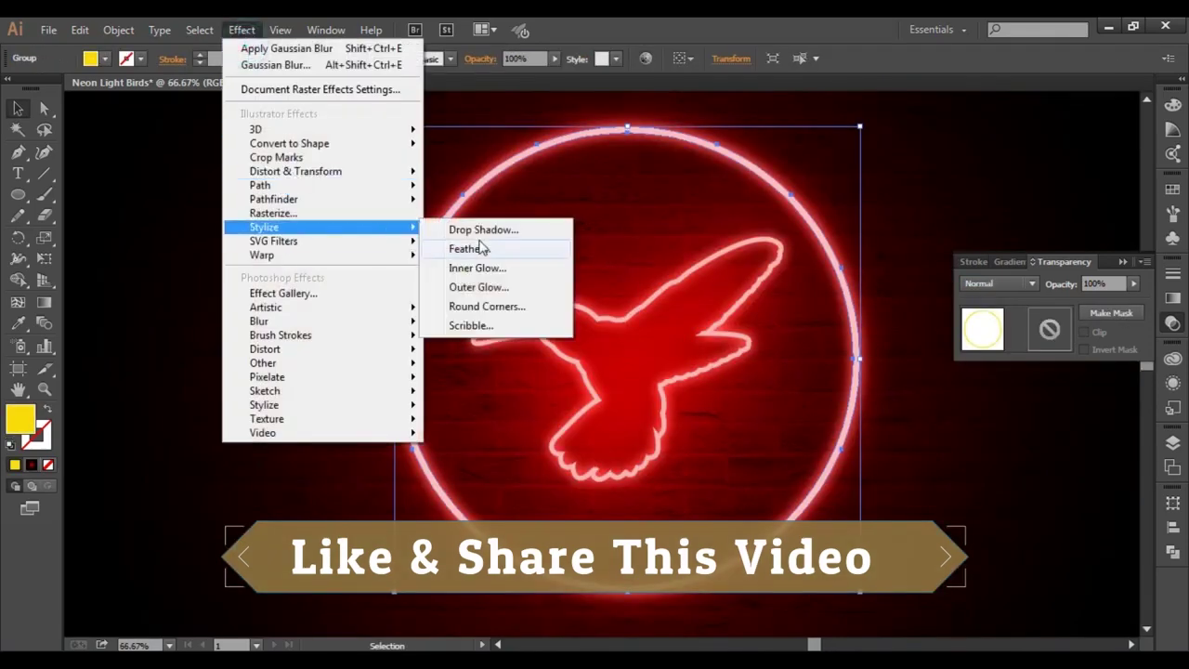
click(476, 156)
drag(612, 224, 1024, 212)
click(893, 415)
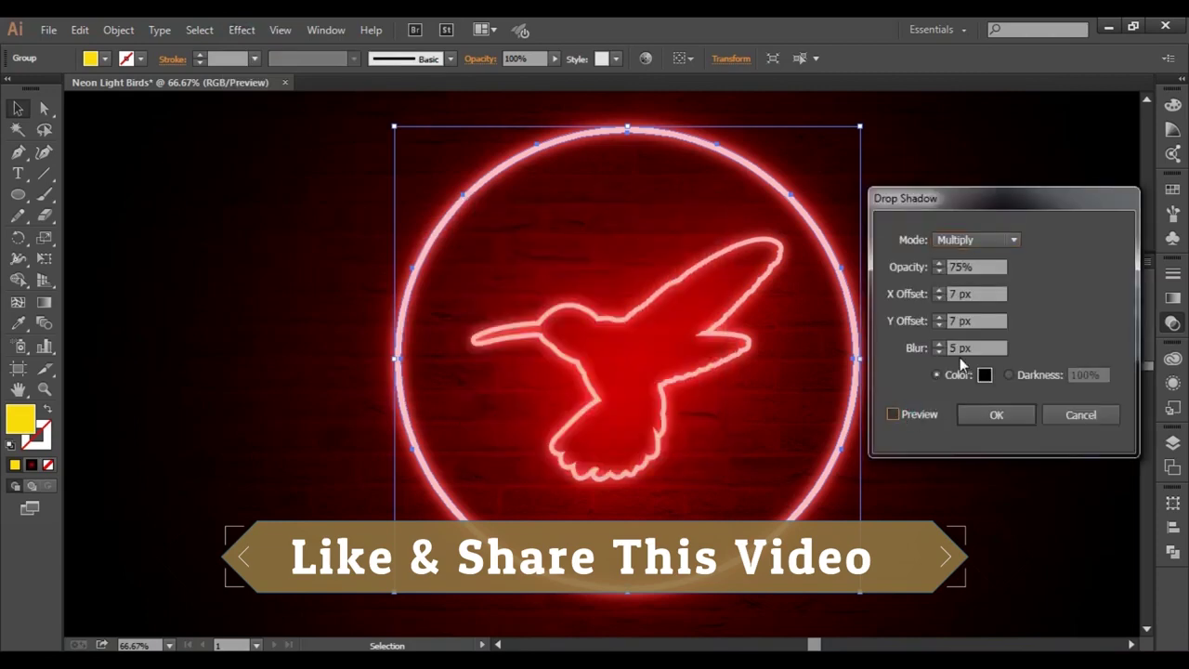
Set the ring shadow's X offset to 2 px, Y offset to -1 px and blur to 2 px
click(939, 353)
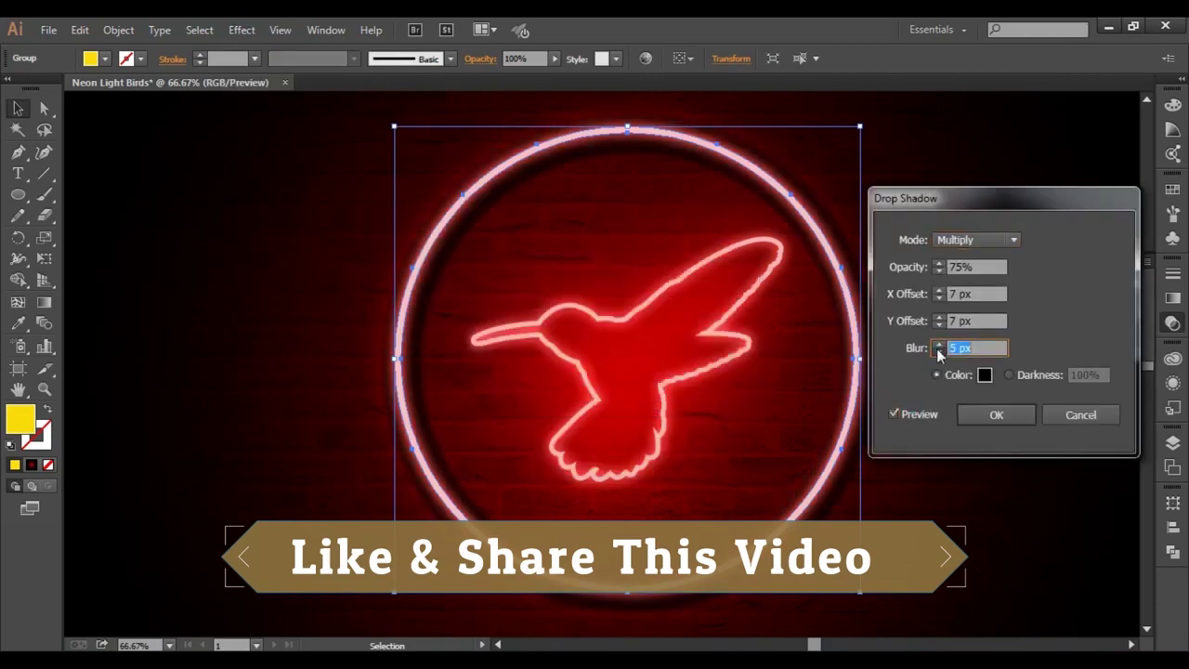
click(940, 353)
click(939, 353)
key(Down)
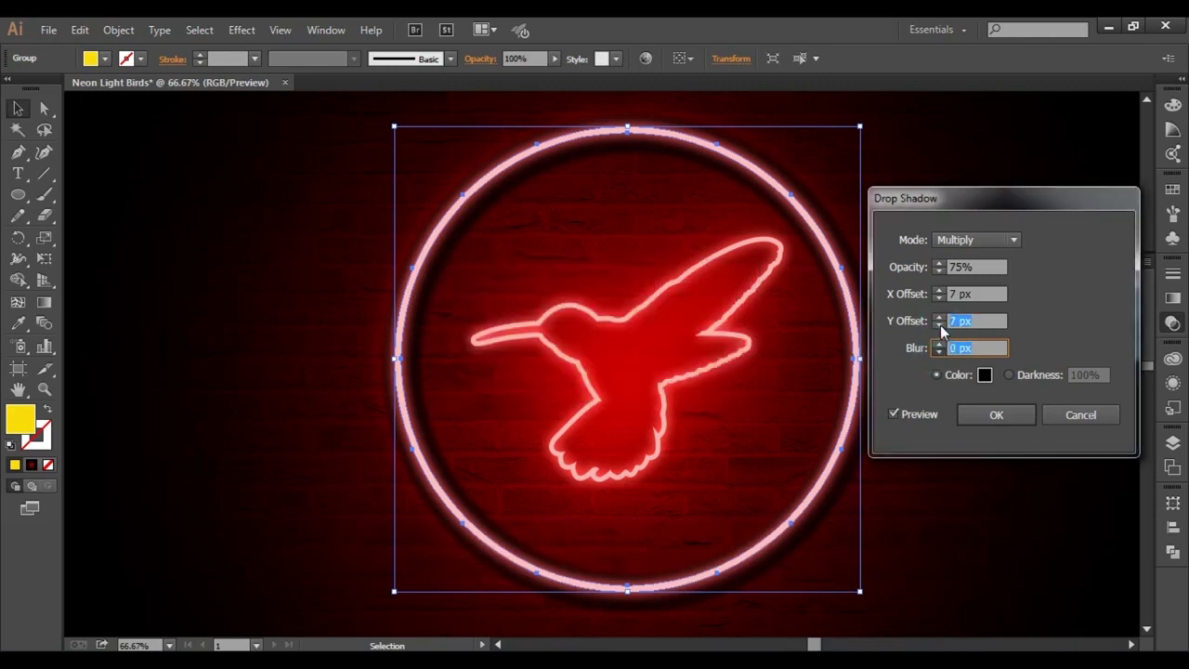
click(940, 325)
click(941, 325)
click(940, 297)
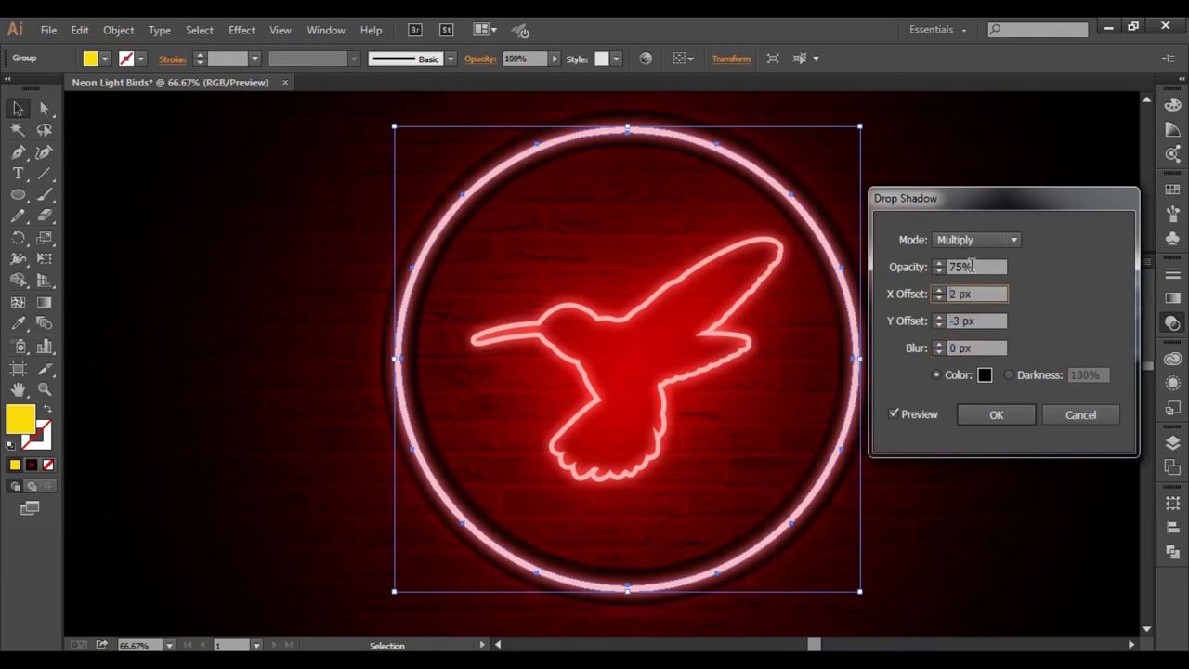
click(963, 321)
click(941, 345)
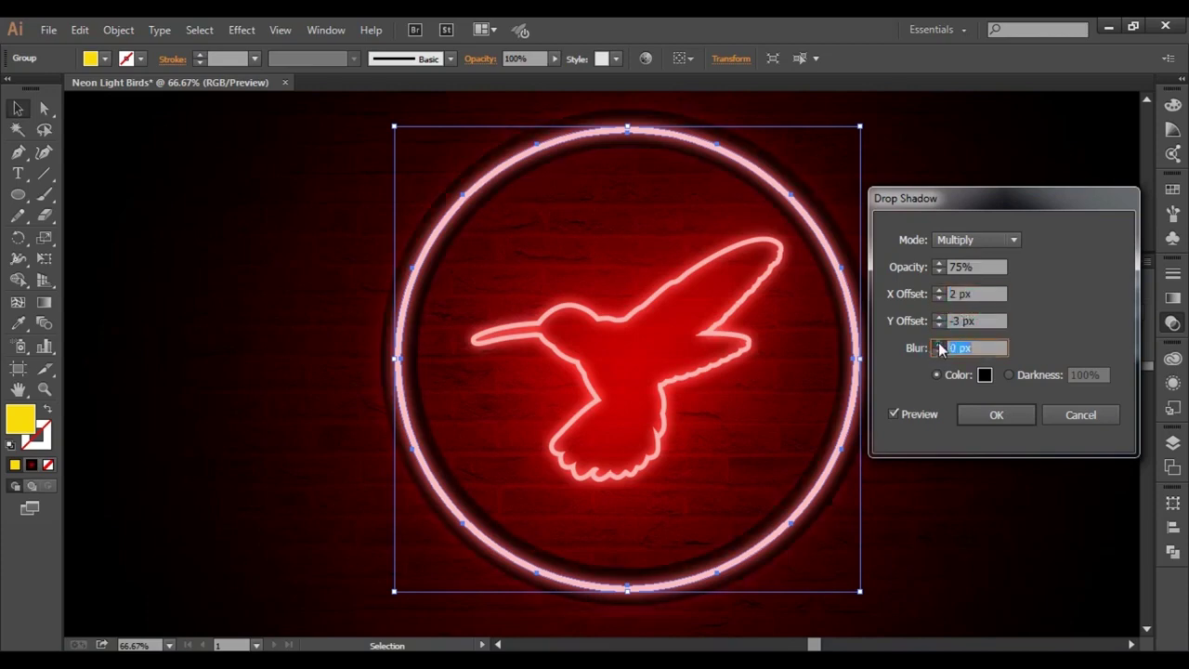
click(971, 323)
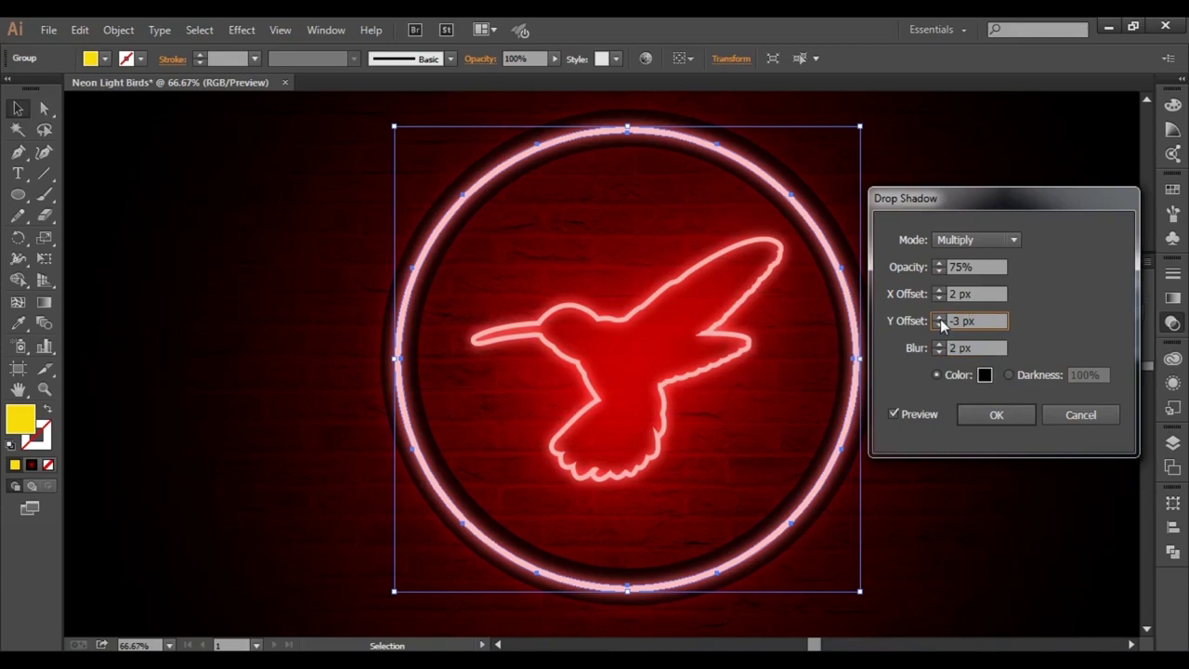
key(Up)
key(Up)
Try Screen, Overlay and Color Burn as the ring shadow's blending mode, then apply the shadow with Lighten
click(976, 239)
click(958, 304)
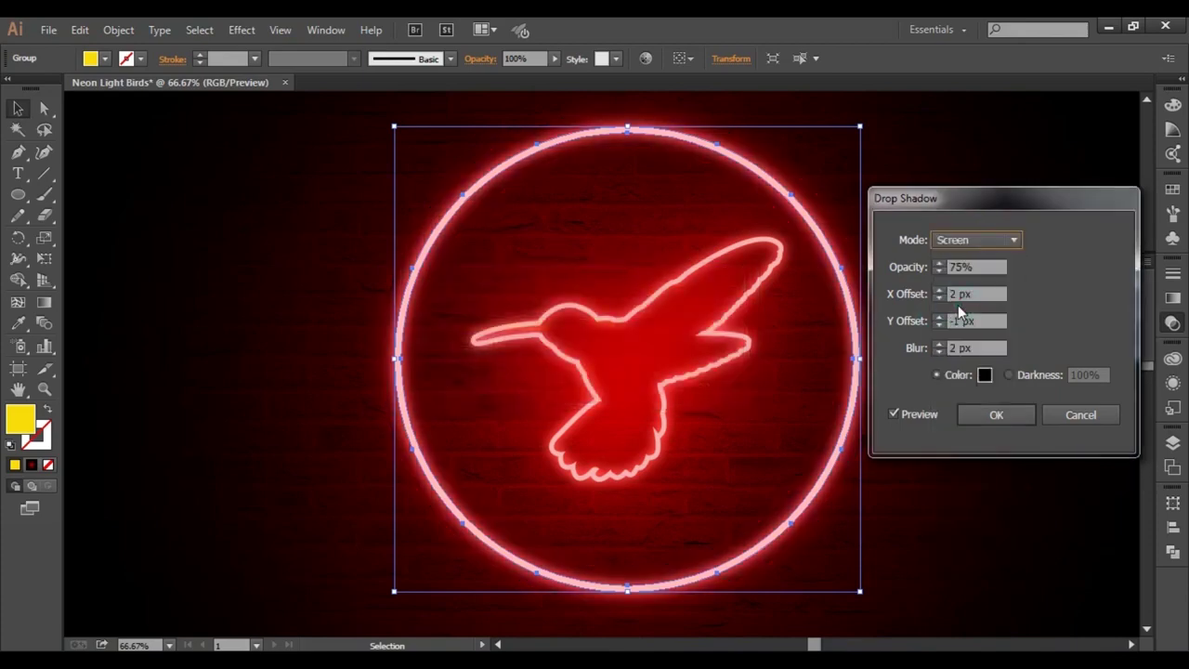
click(972, 241)
click(954, 307)
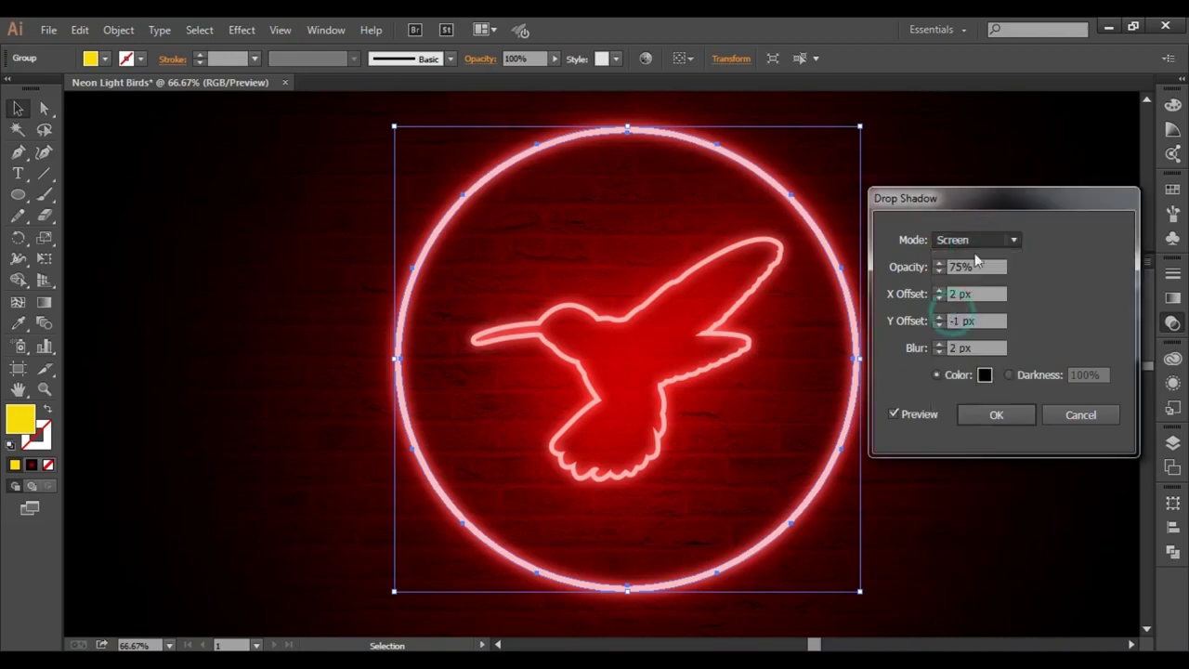
click(979, 241)
click(968, 298)
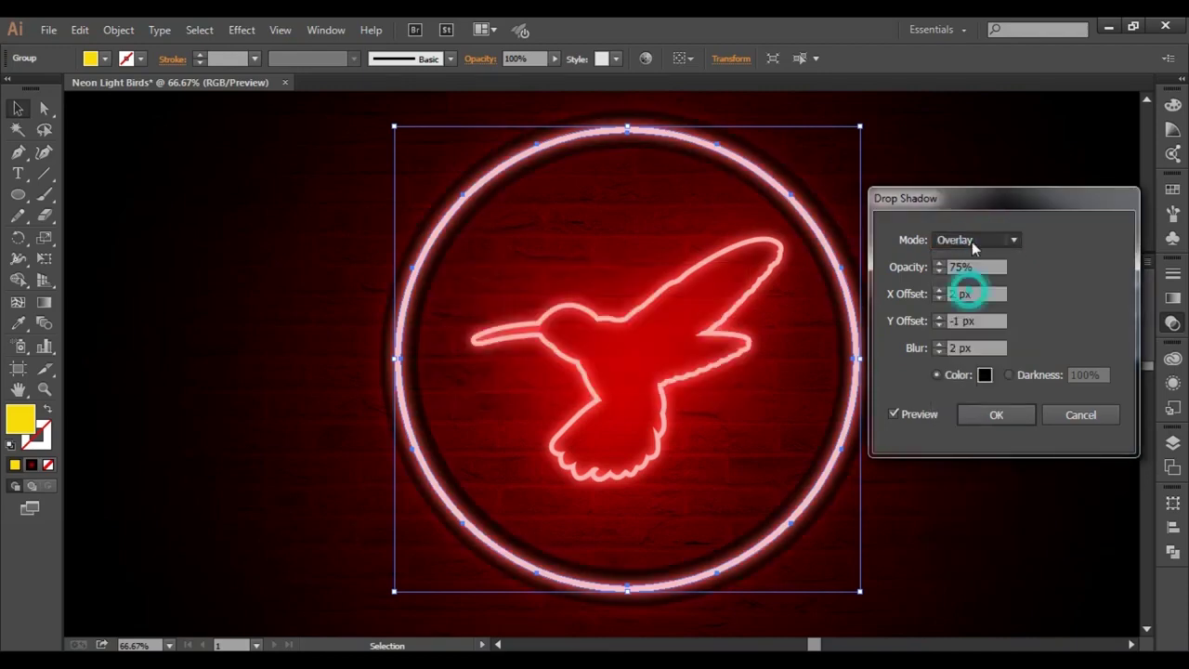
click(973, 242)
click(965, 396)
click(974, 242)
click(967, 446)
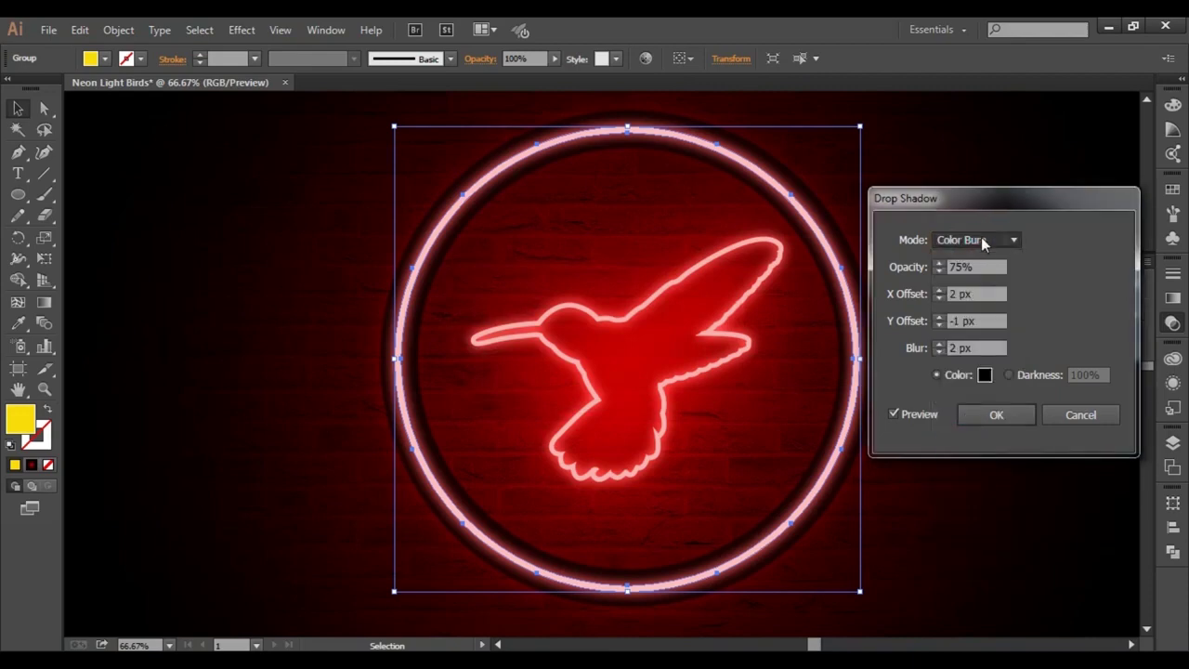
click(987, 415)
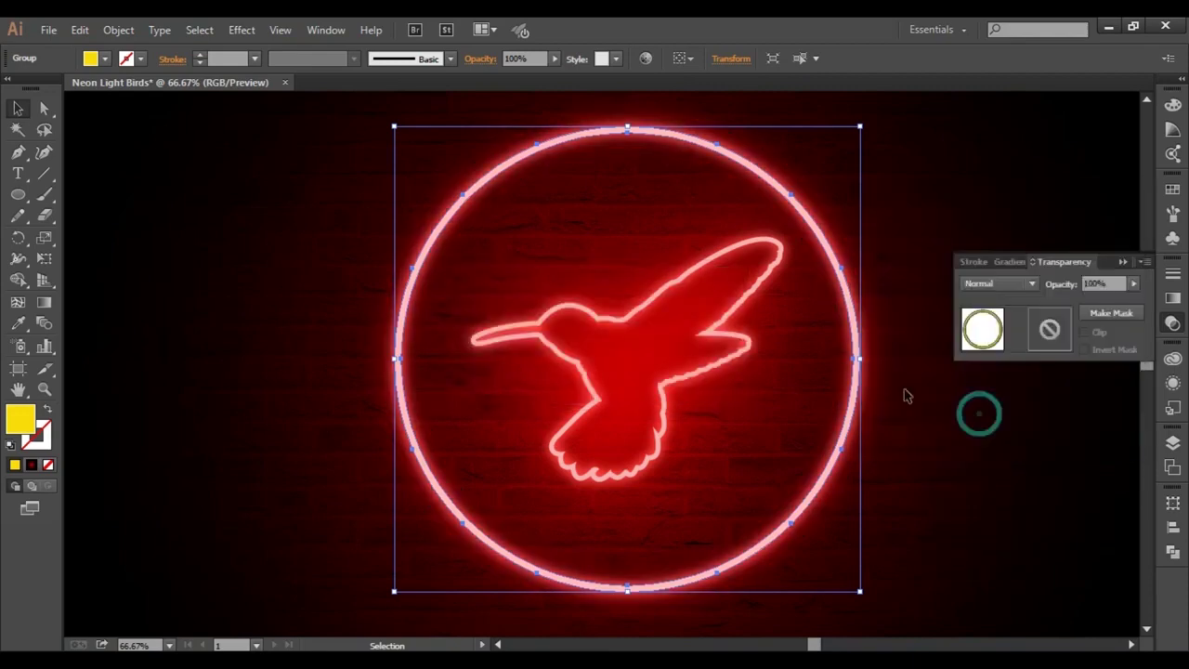
Start a Drop Shadow effect on the neon hummingbird outline with a dark grey shadow colour and live preview
click(744, 306)
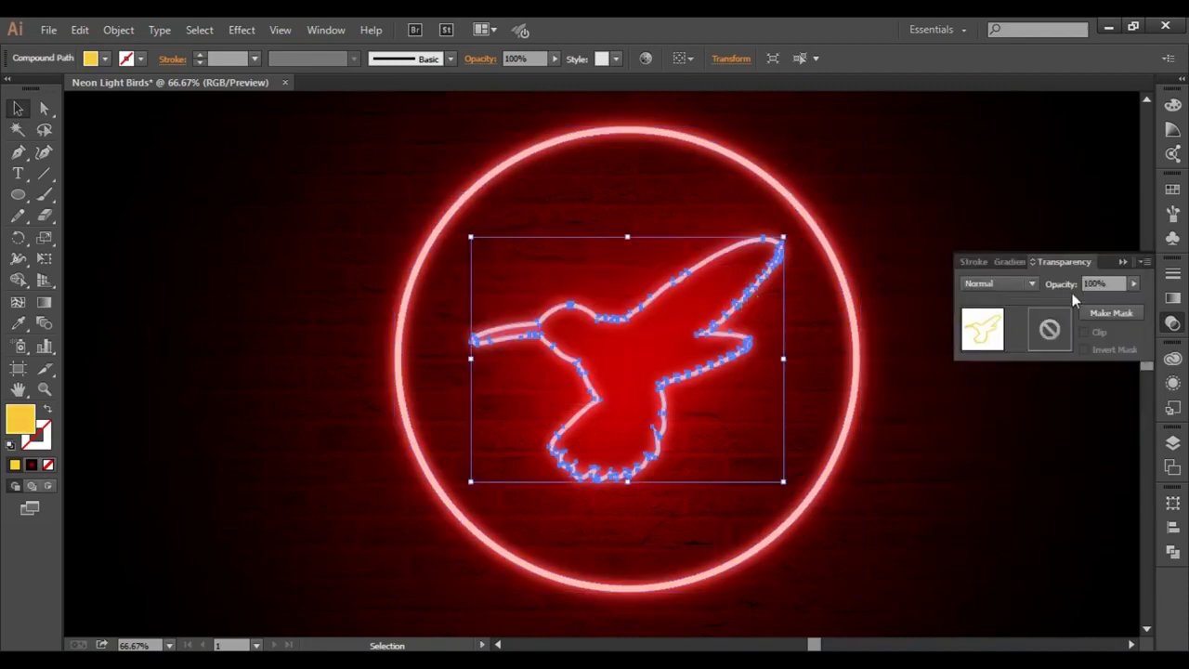
click(244, 28)
mouse_move(274, 229)
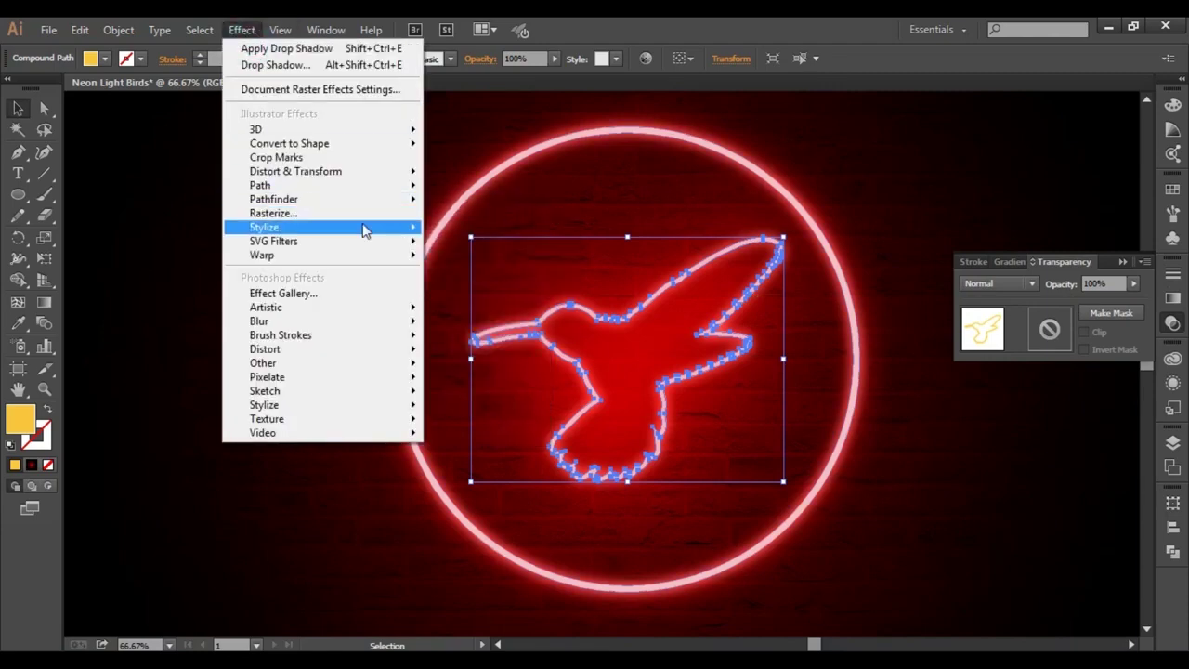
click(470, 230)
click(984, 376)
drag(754, 379, 750, 418)
click(1161, 274)
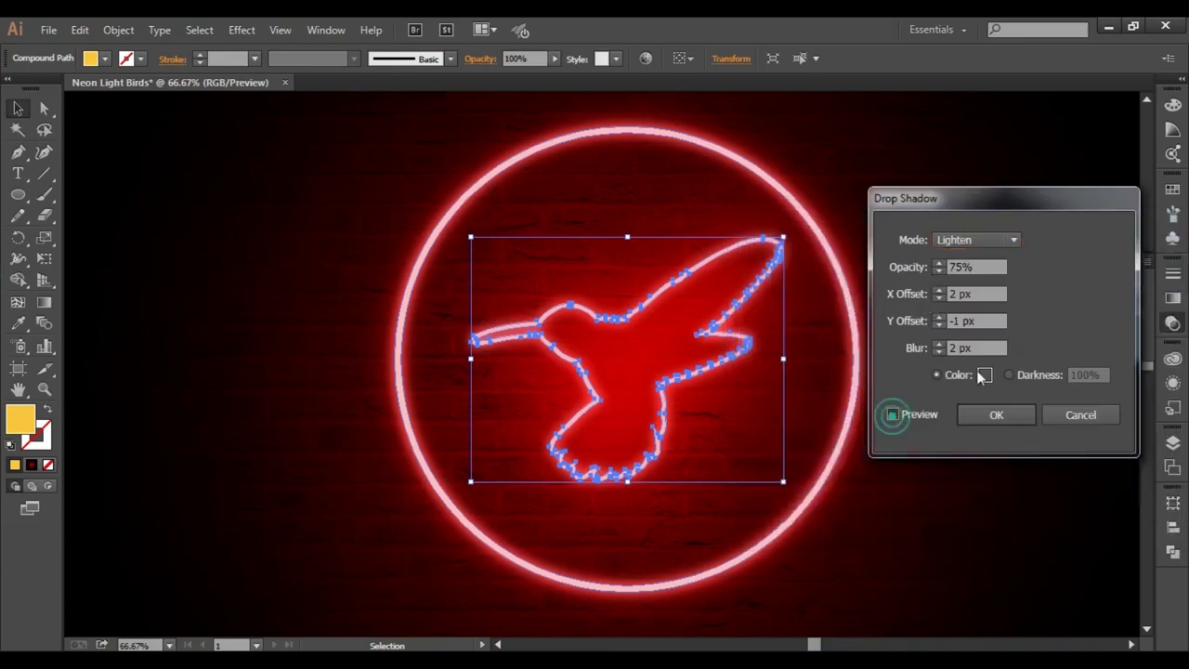
Set the hummingbird shadow's X offset, Y offset and blur all to 0 px
click(980, 290)
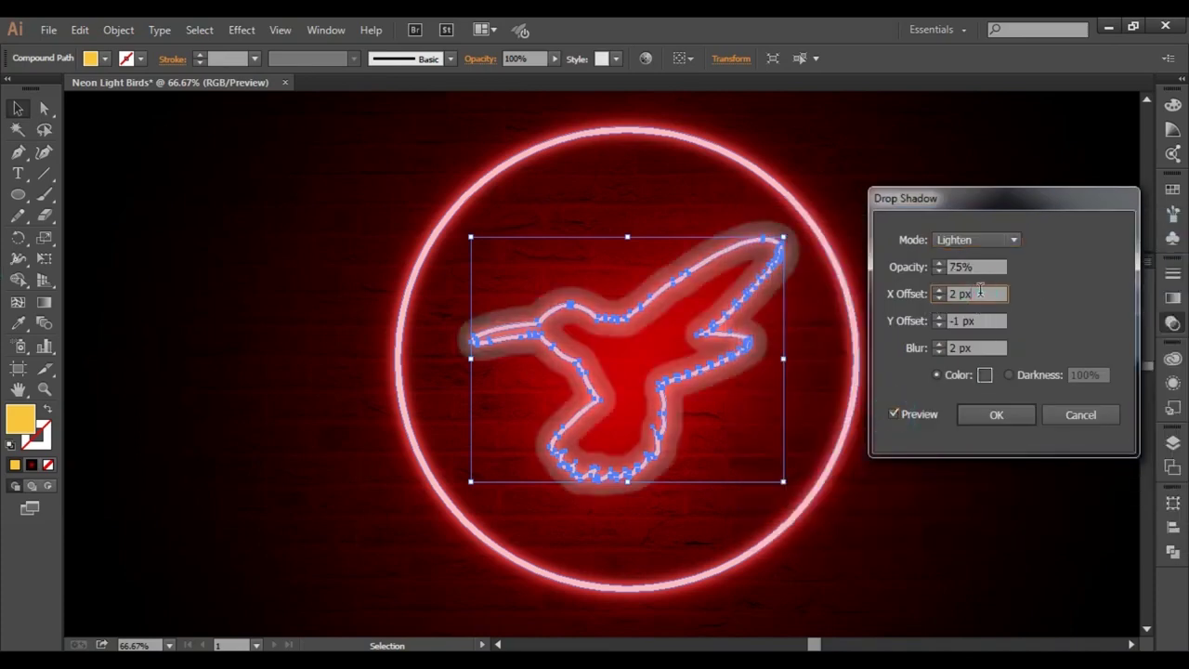
text(0)
click(977, 319)
click(970, 348)
click(970, 319)
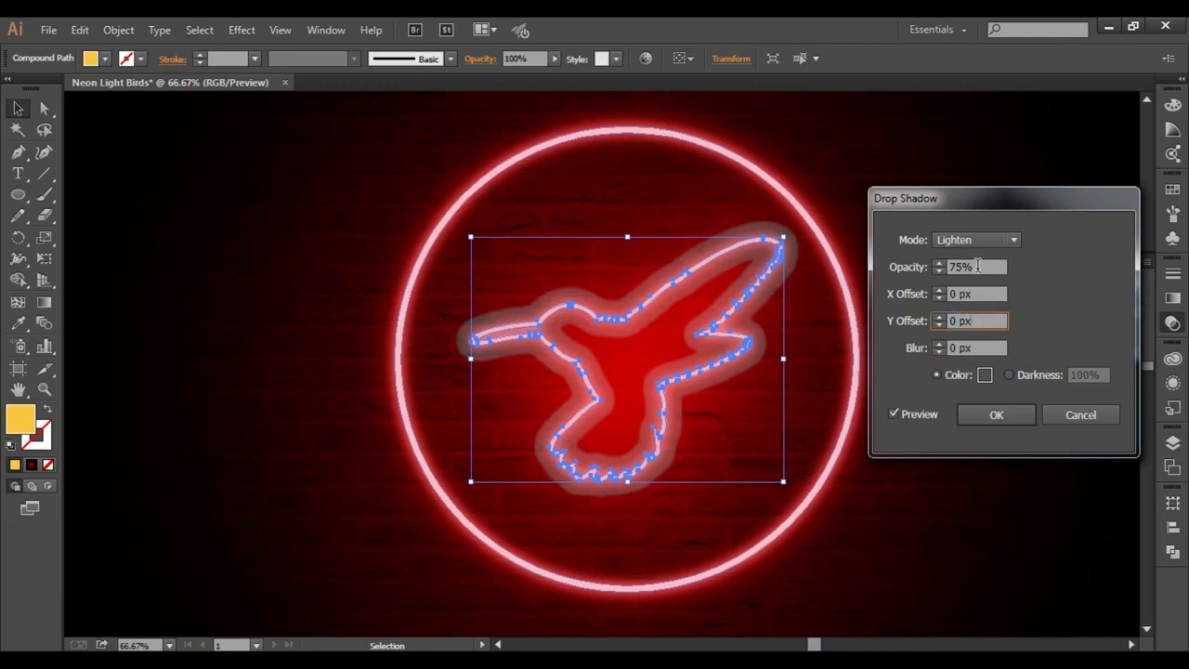
Set the hummingbird shadow to Overlay mode with 66% opacity and a 1 px blur
click(978, 267)
click(976, 239)
click(969, 319)
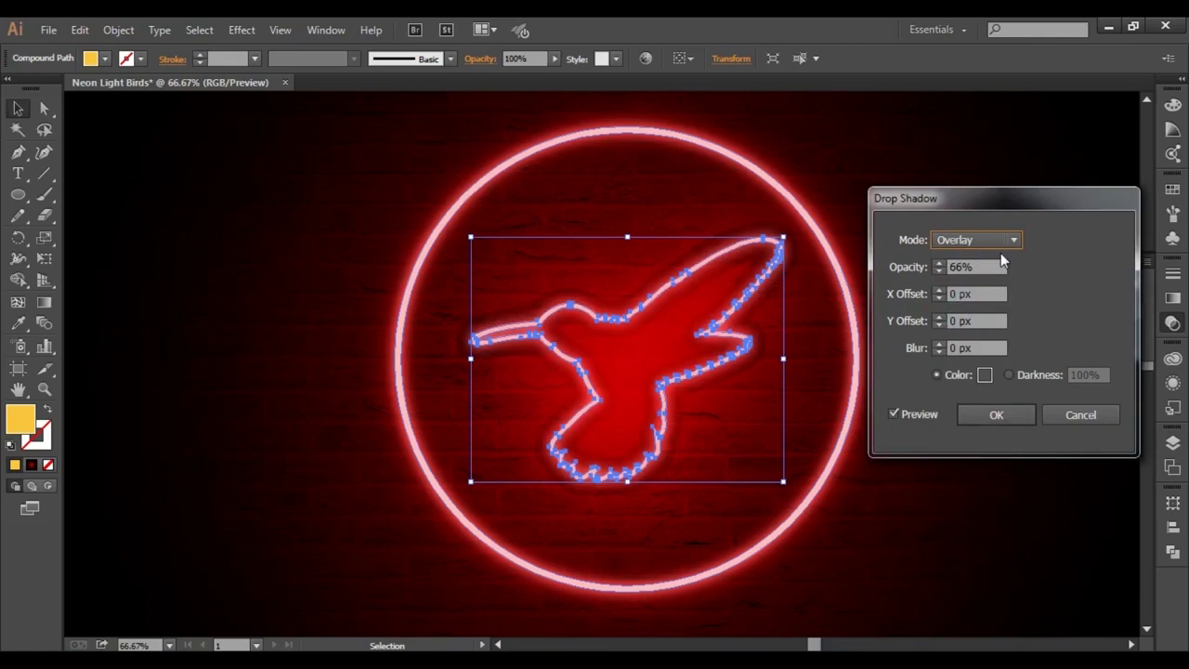
click(983, 348)
key(Up)
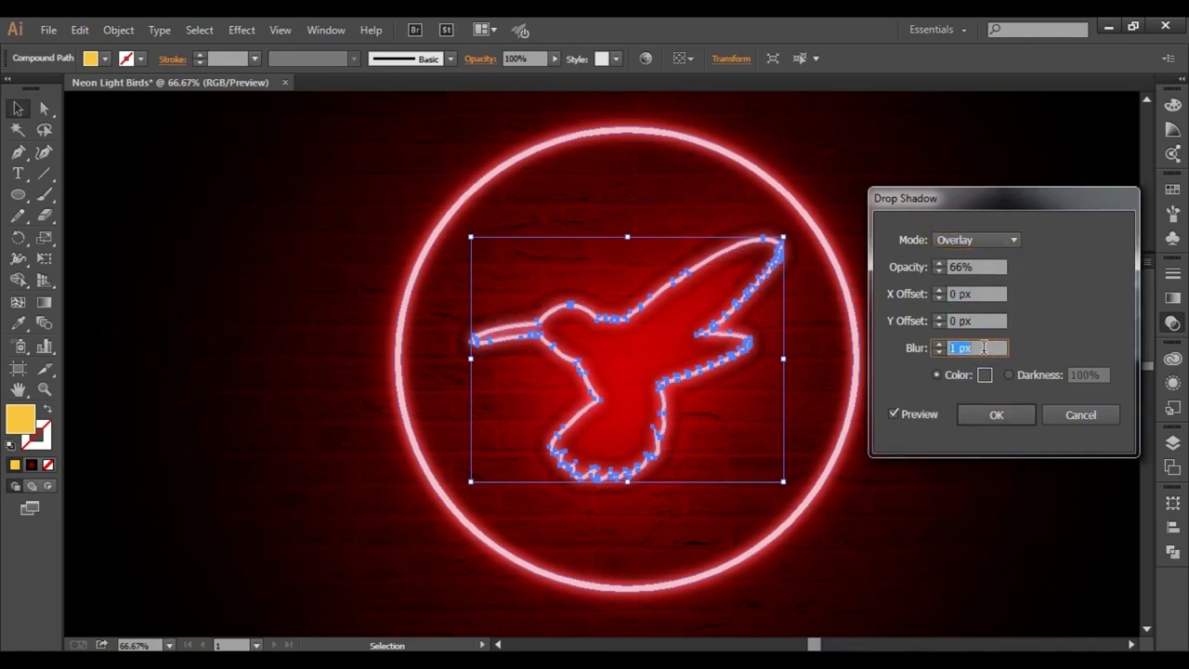
Try Color Burn, Screen and other blending modes on the hummingbird's shadow, then return it to Overlay
click(982, 320)
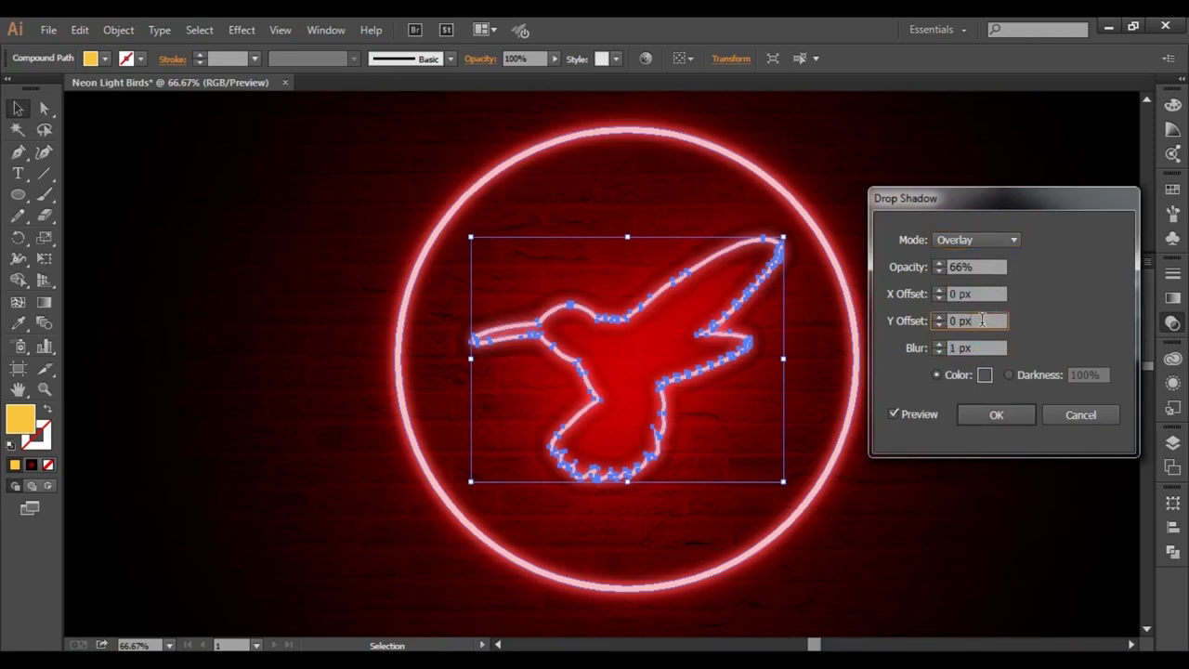
click(975, 239)
click(958, 400)
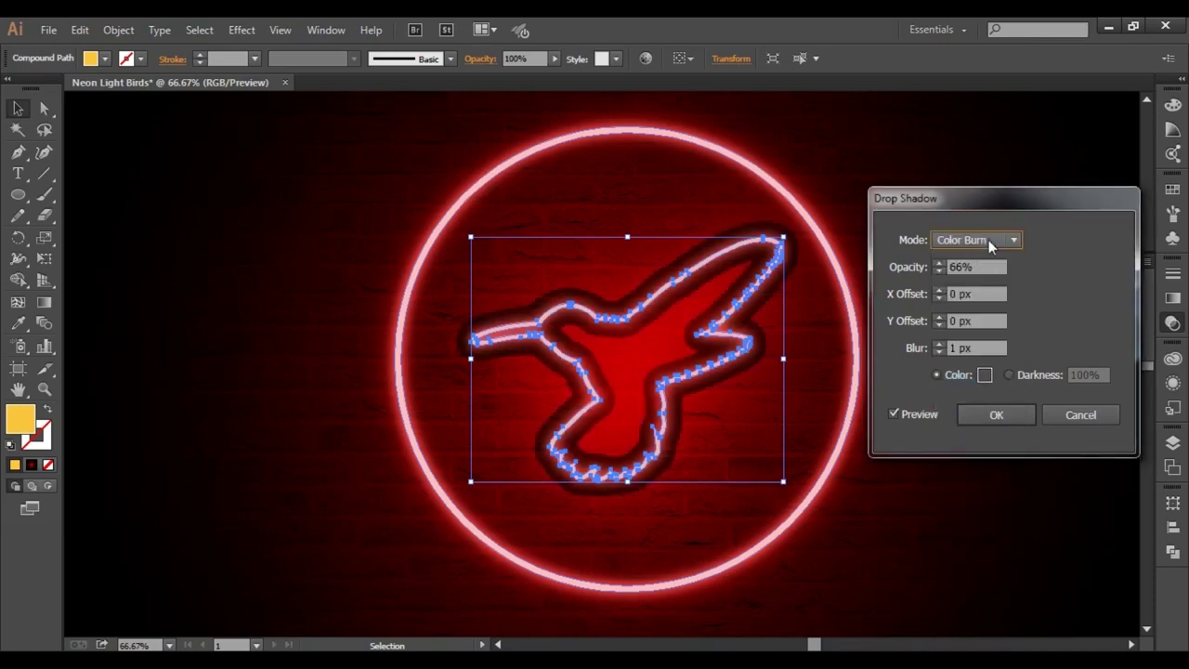
click(954, 480)
click(968, 243)
click(972, 504)
click(975, 242)
click(972, 241)
click(968, 241)
click(964, 298)
click(971, 245)
click(970, 317)
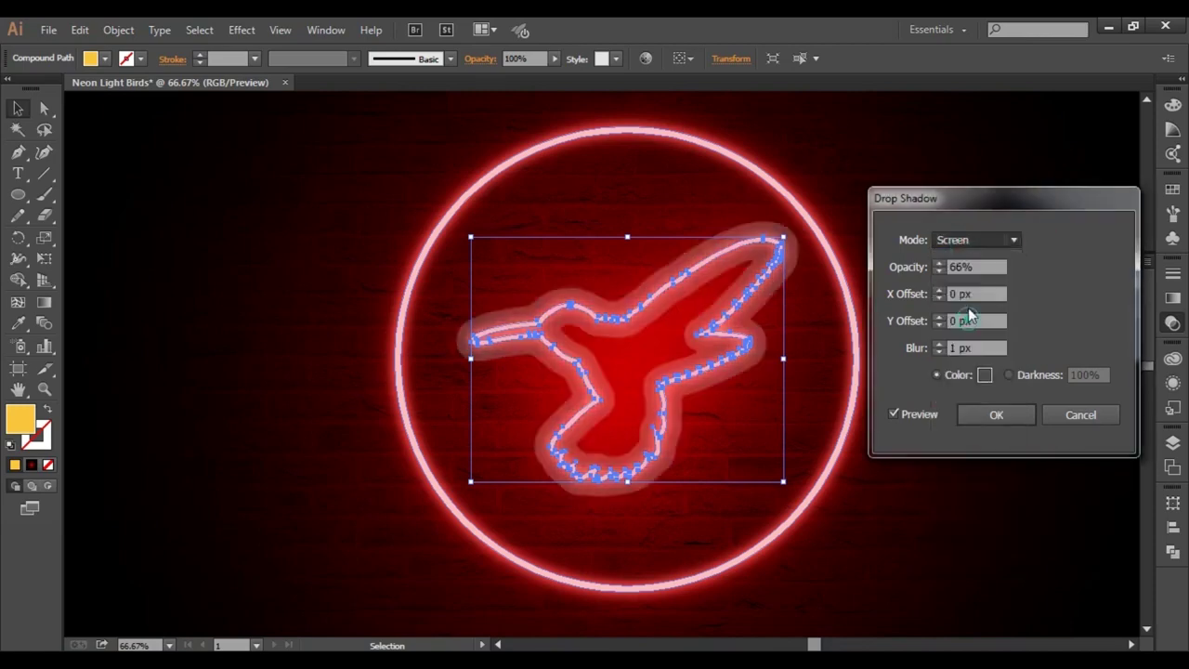
Lower the hummingbird shadow's opacity to 40%, apply the effect and deselect the outline
click(979, 269)
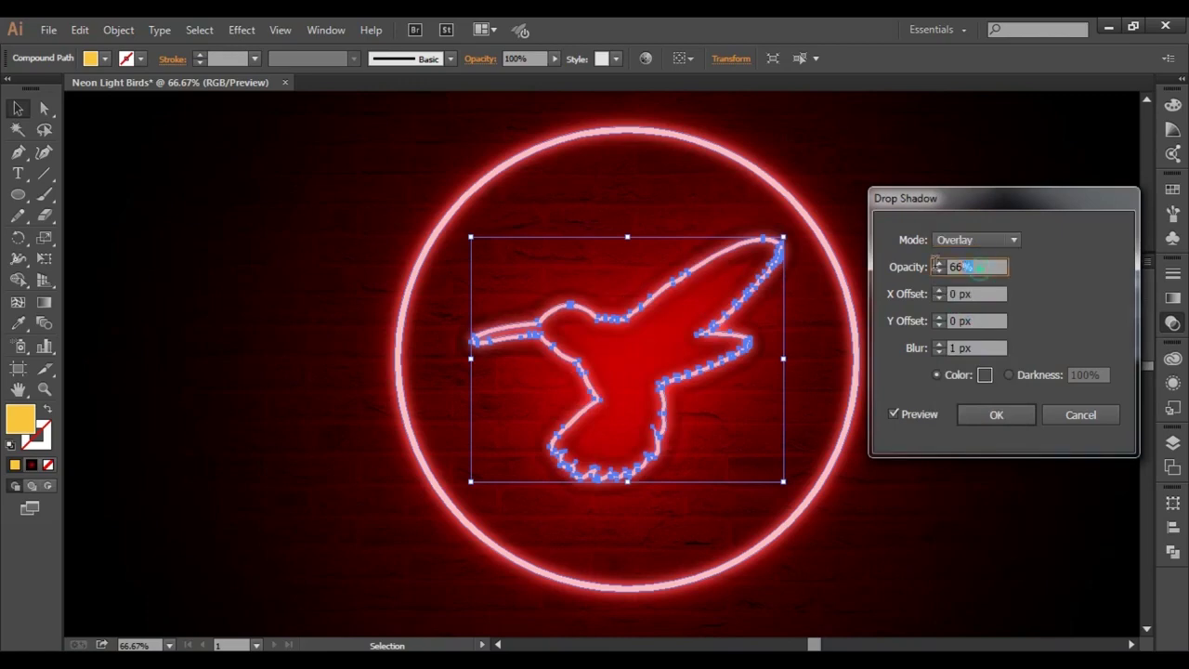
click(983, 294)
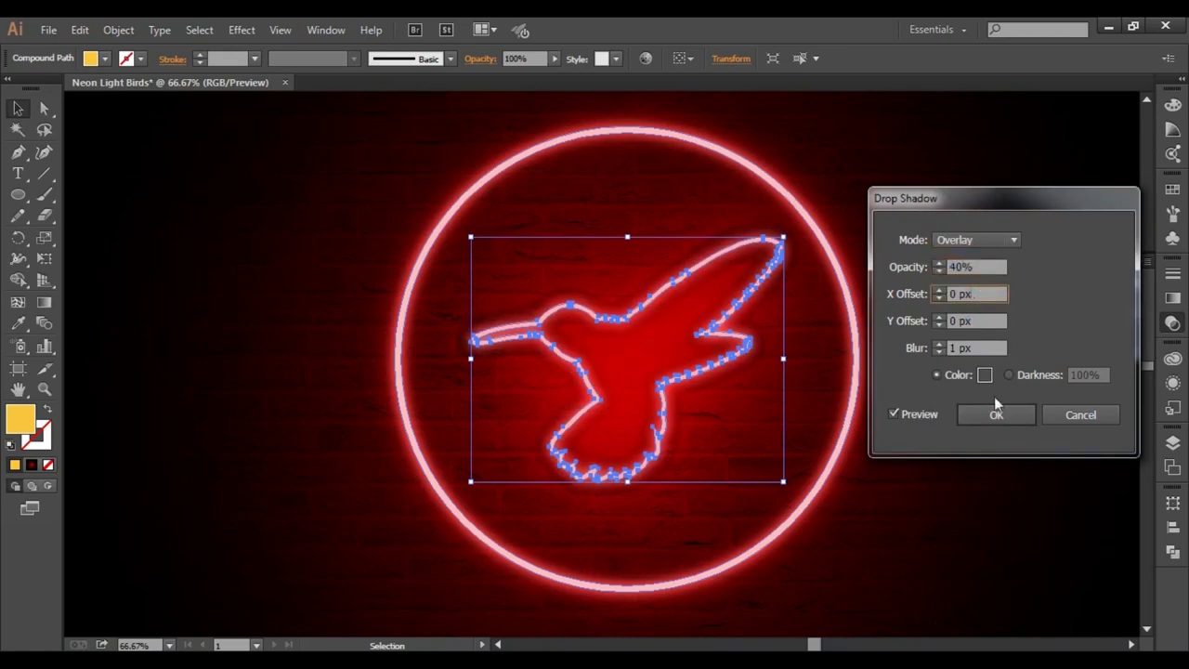
click(996, 408)
click(889, 398)
Draw a 1920 × 1080 px rectangle exactly over the artboard and clip all the artwork and the brick image to it
scroll(869, 451, up, 2)
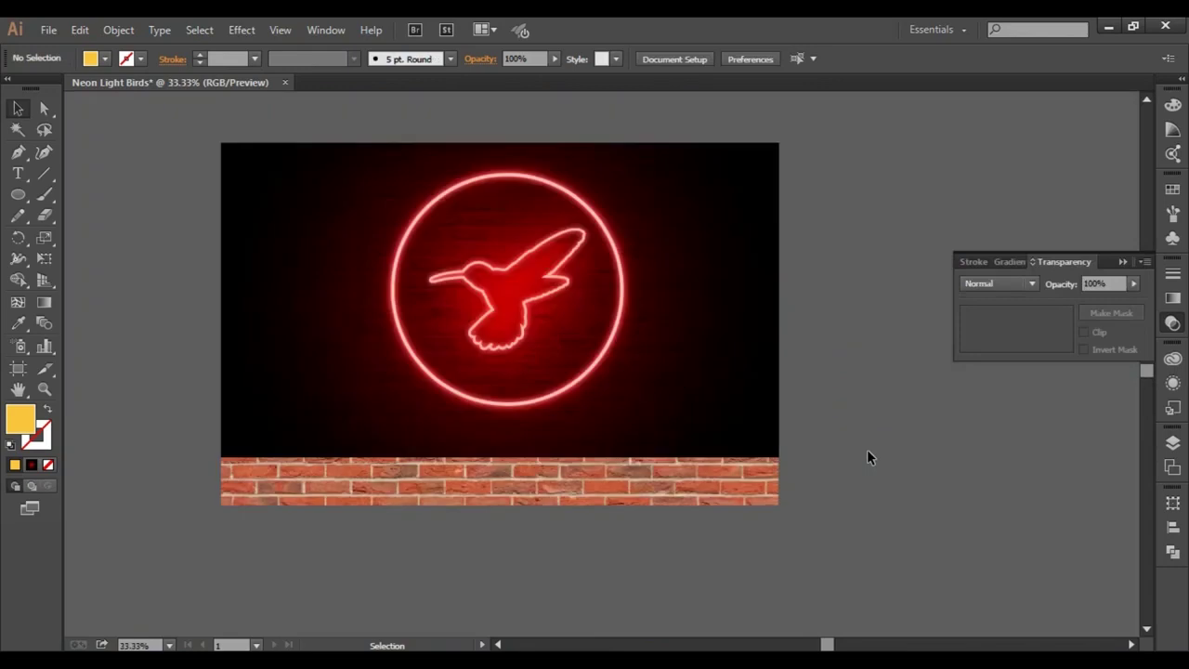
drag(867, 452, 906, 416)
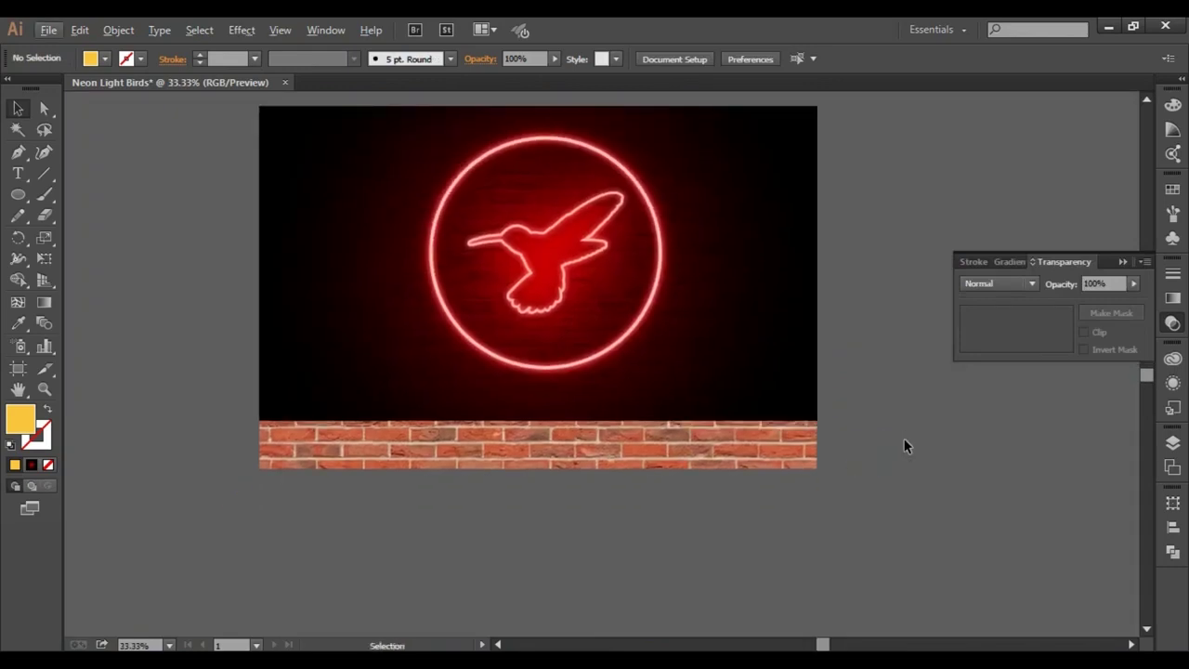
scroll(906, 446, up, 2)
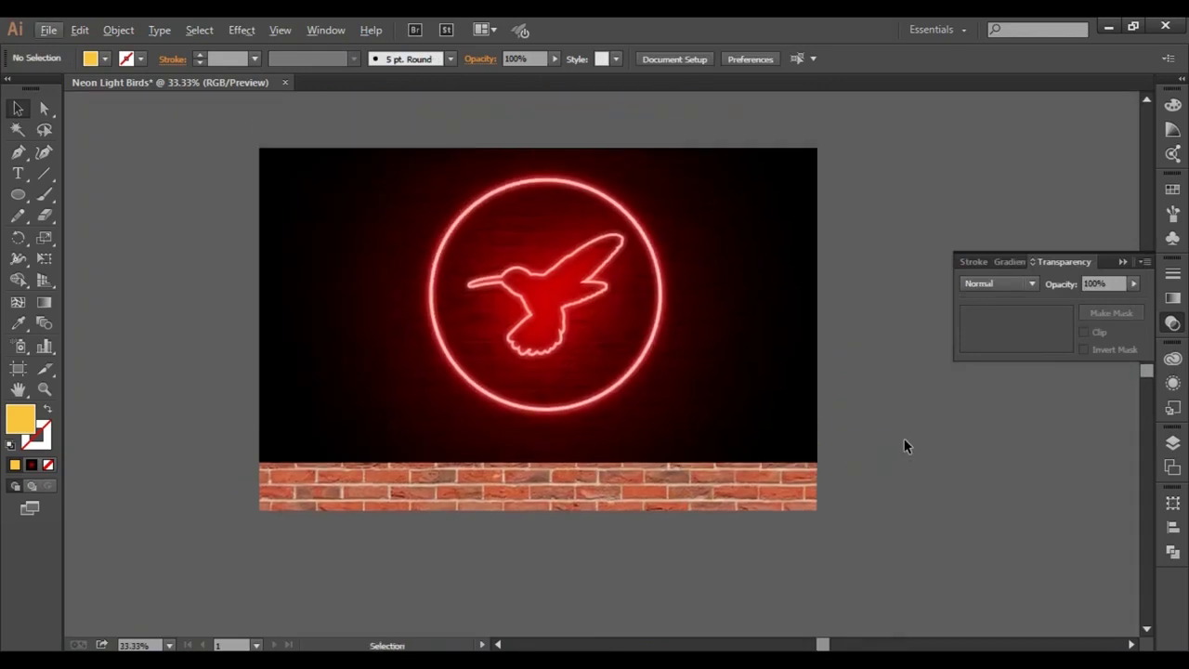
drag(17, 194, 82, 195)
drag(261, 149, 818, 462)
key(v)
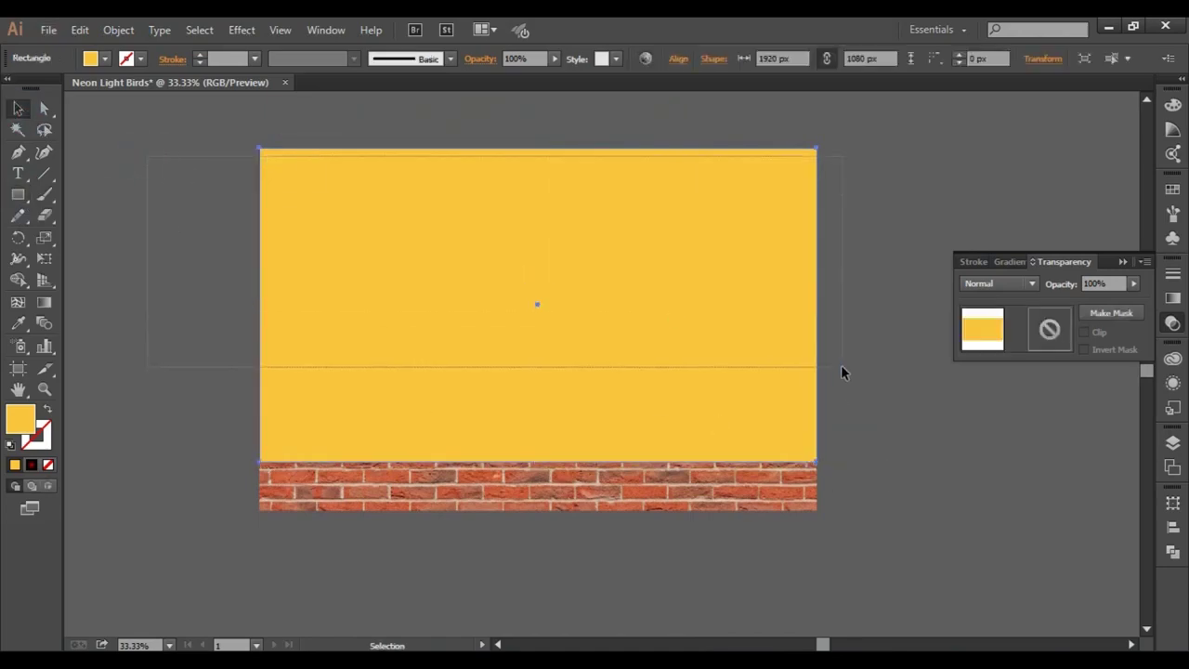
click(857, 375)
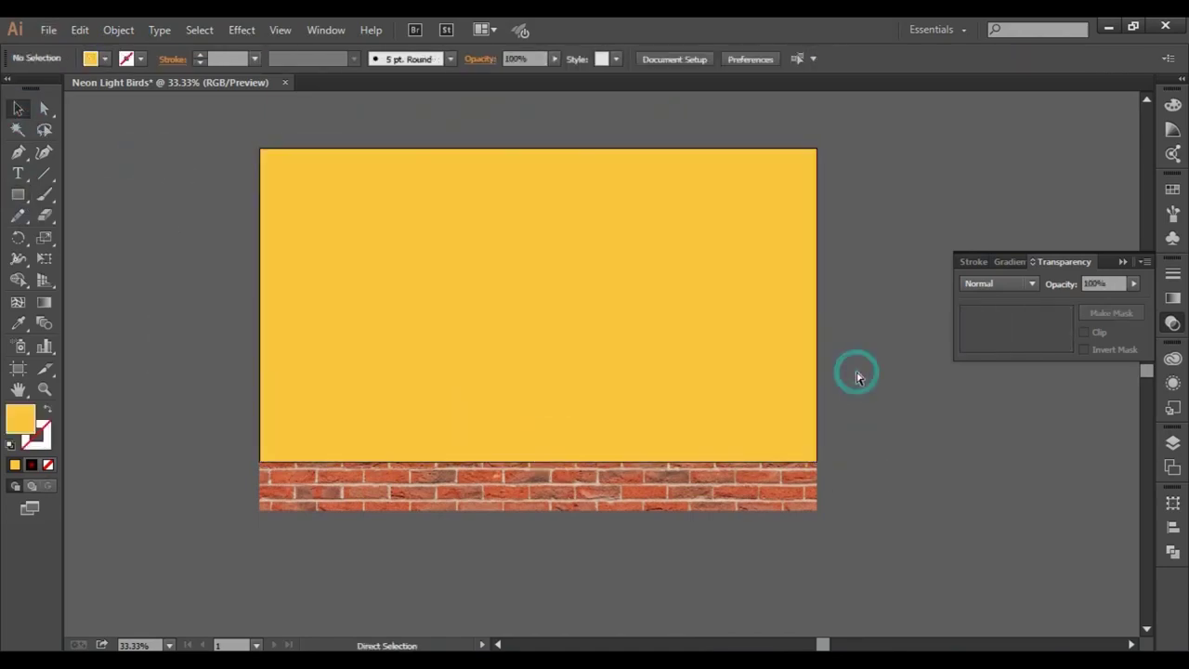
key(ctrl+a)
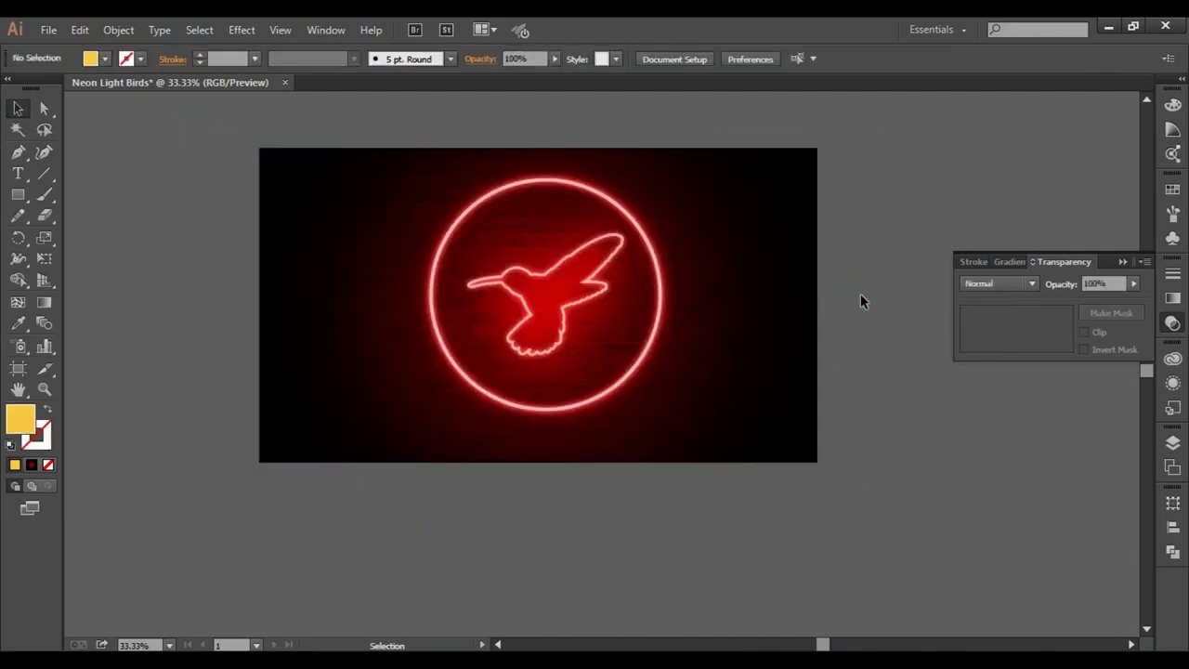
Collapse the open Transparency panel and fit the finished neon artwork in view
click(1125, 263)
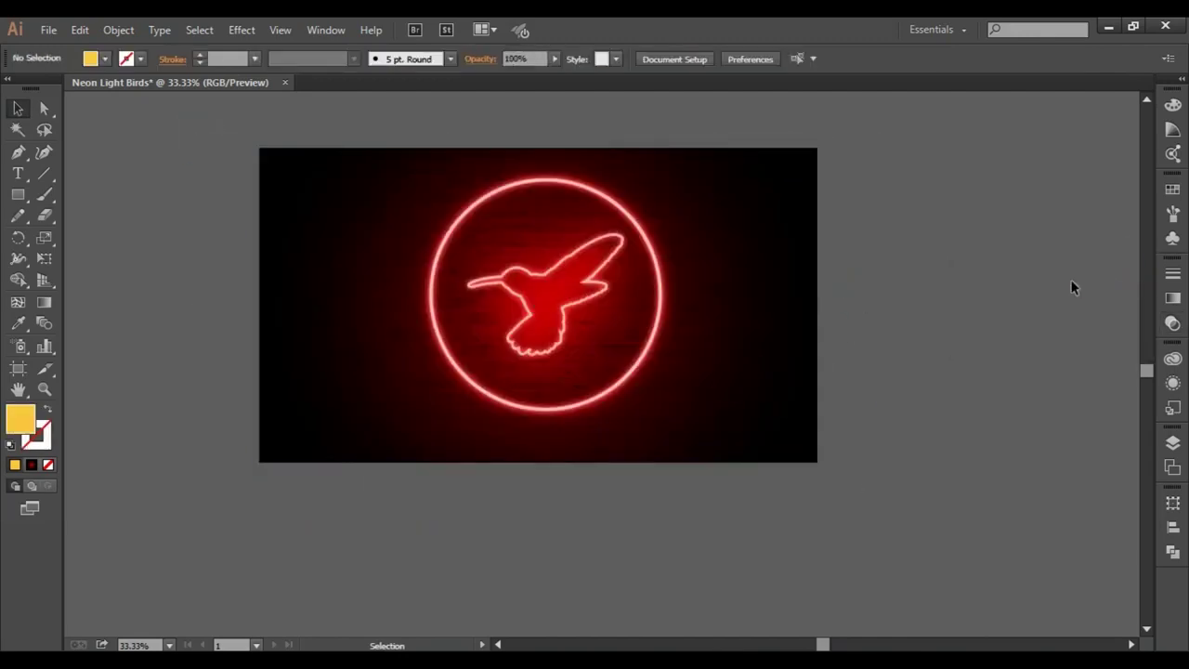
key(ctrl+0)
scroll(1076, 289, down, 1)
scroll(1076, 289, up, 1)
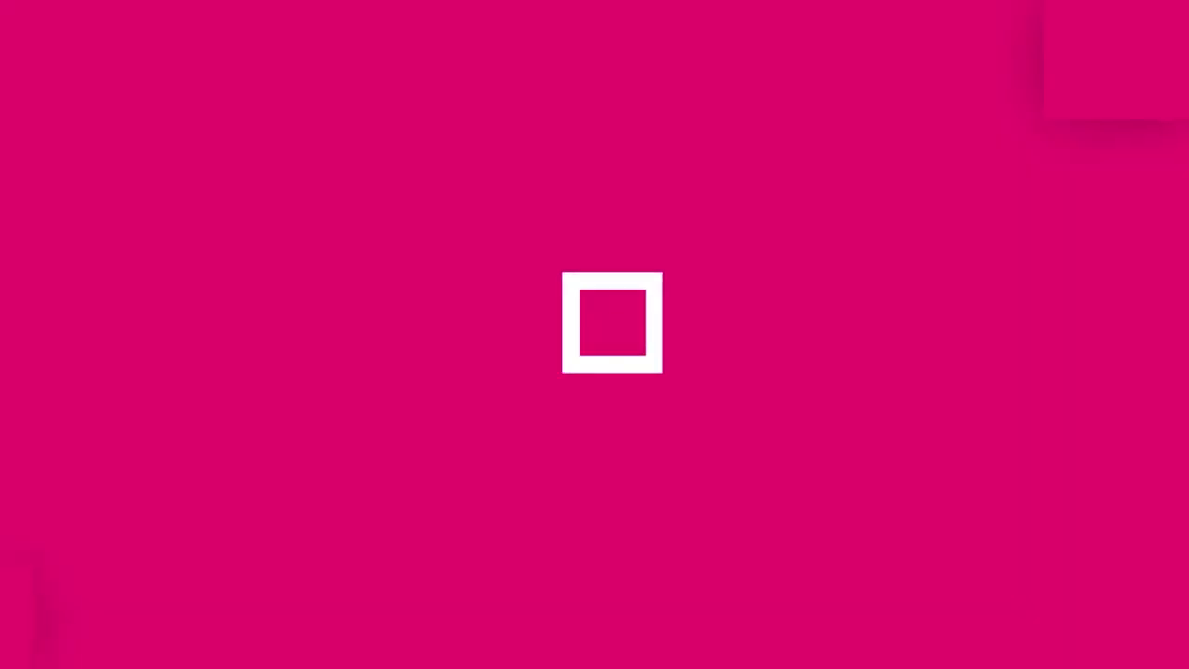